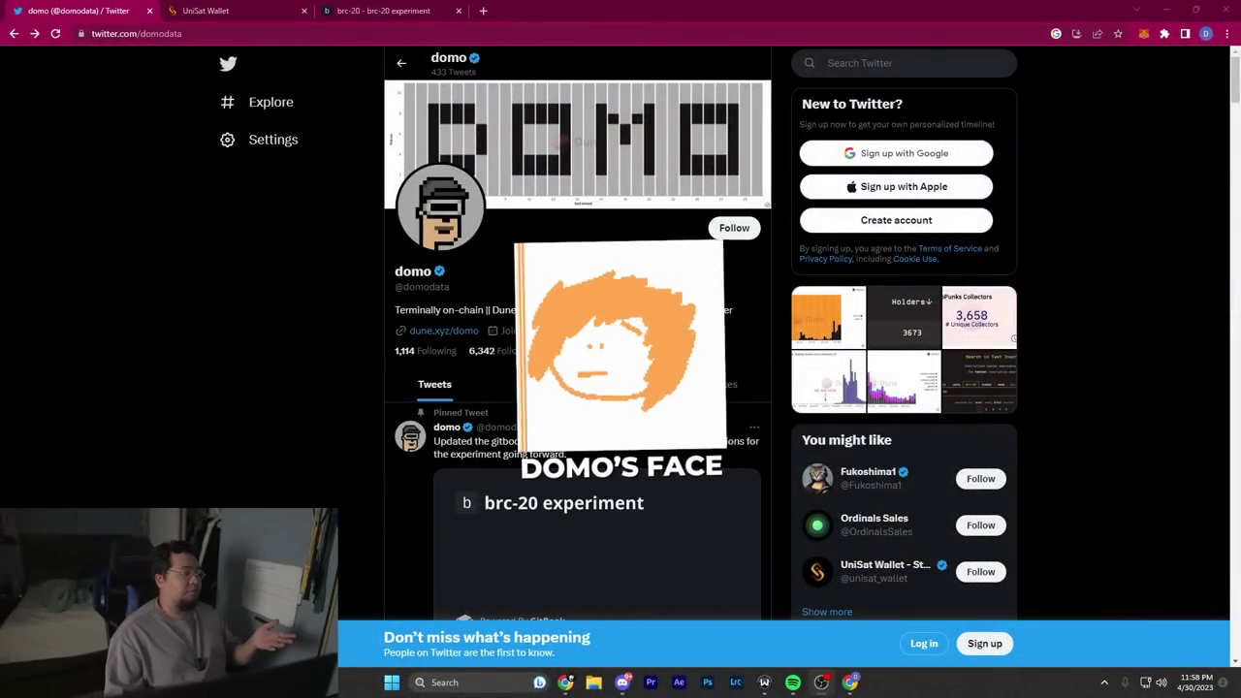
Step: Scroll the Twitter profile around the pinned brc-20 experiment tweet
{"action": "scroll", "coordinate": [549, 277], "scroll_direction": "down", "scroll_amount": 3}
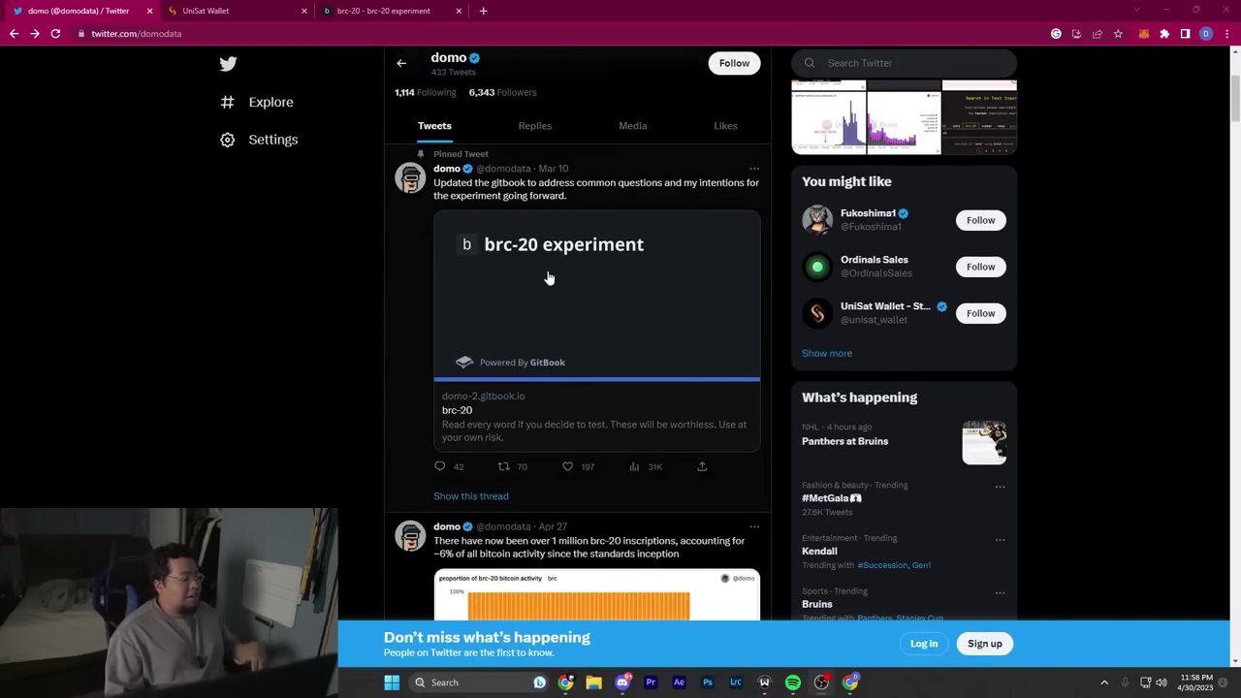
{"action": "scroll", "coordinate": [352, 133], "scroll_direction": "up", "scroll_amount": 1}
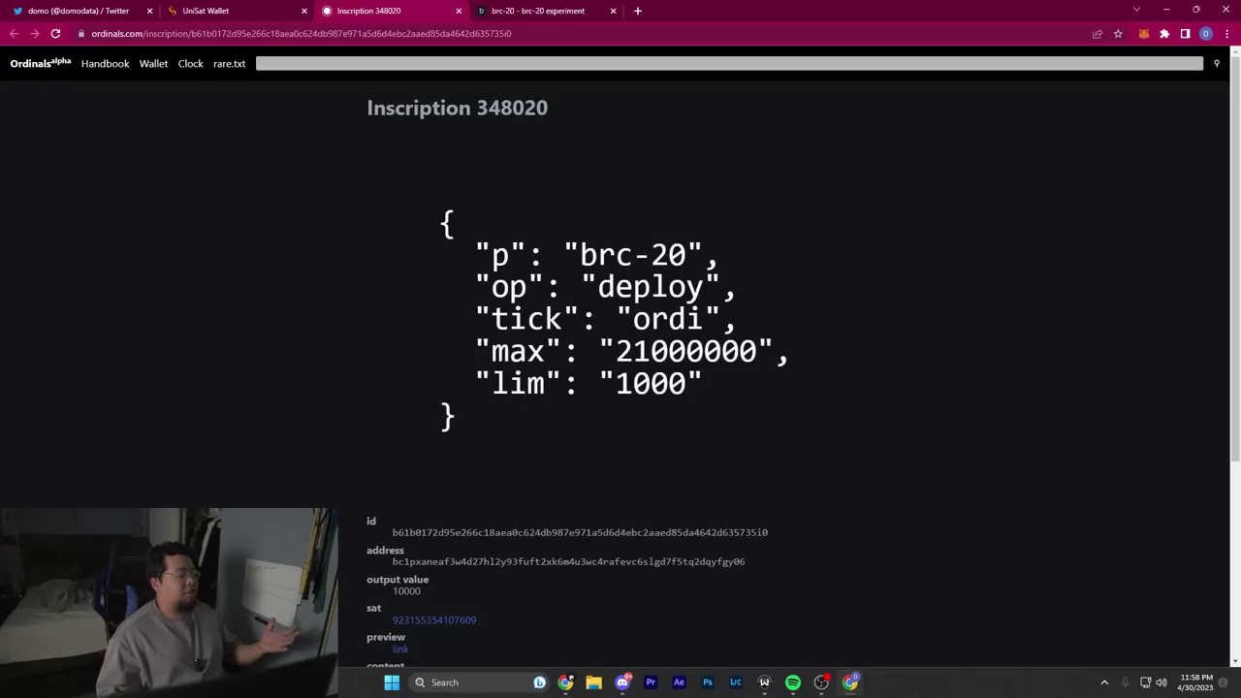
{"action": "left_click_drag", "start_coordinate": [440, 210], "coordinate": [657, 429]}
{"action": "left_click", "coordinate": [653, 419]}
{"action": "key", "text": "ctrl+a"}
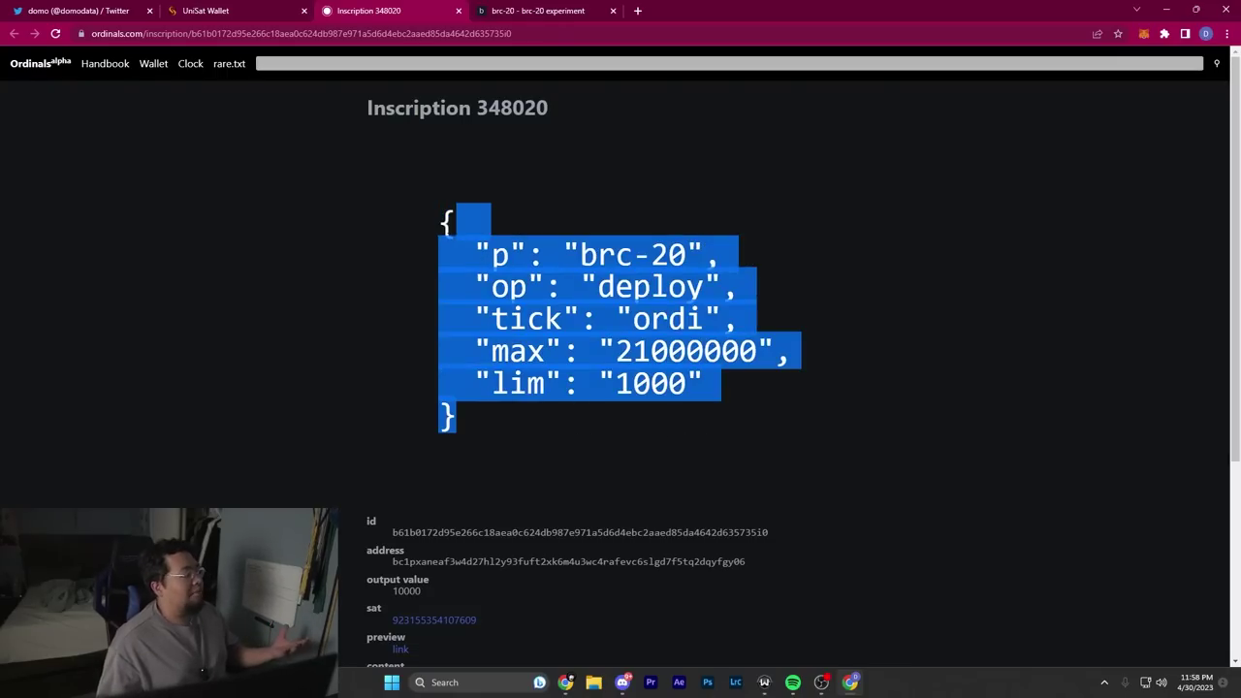
{"action": "left_click", "coordinate": [515, 252]}
{"action": "double_click", "coordinate": [500, 254]}
{"action": "left_click", "coordinate": [515, 252]}
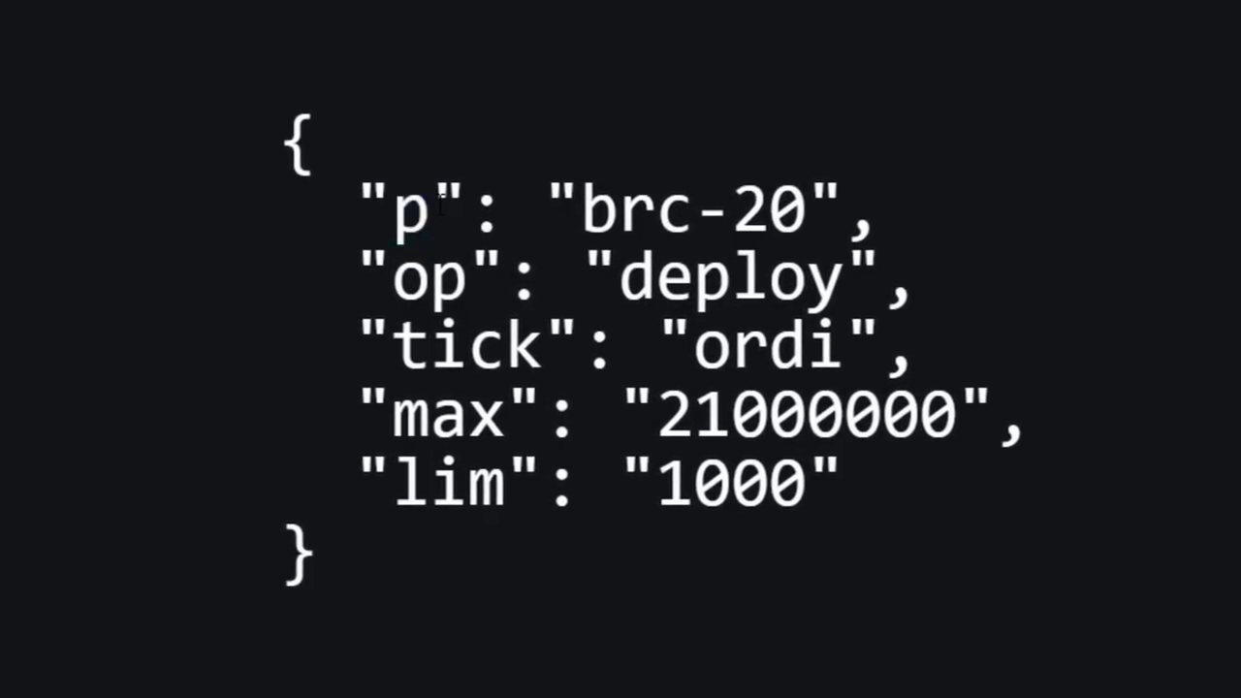
{"action": "left_click_drag", "start_coordinate": [582, 208], "coordinate": [806, 208]}
{"action": "left_click", "coordinate": [487, 225]}
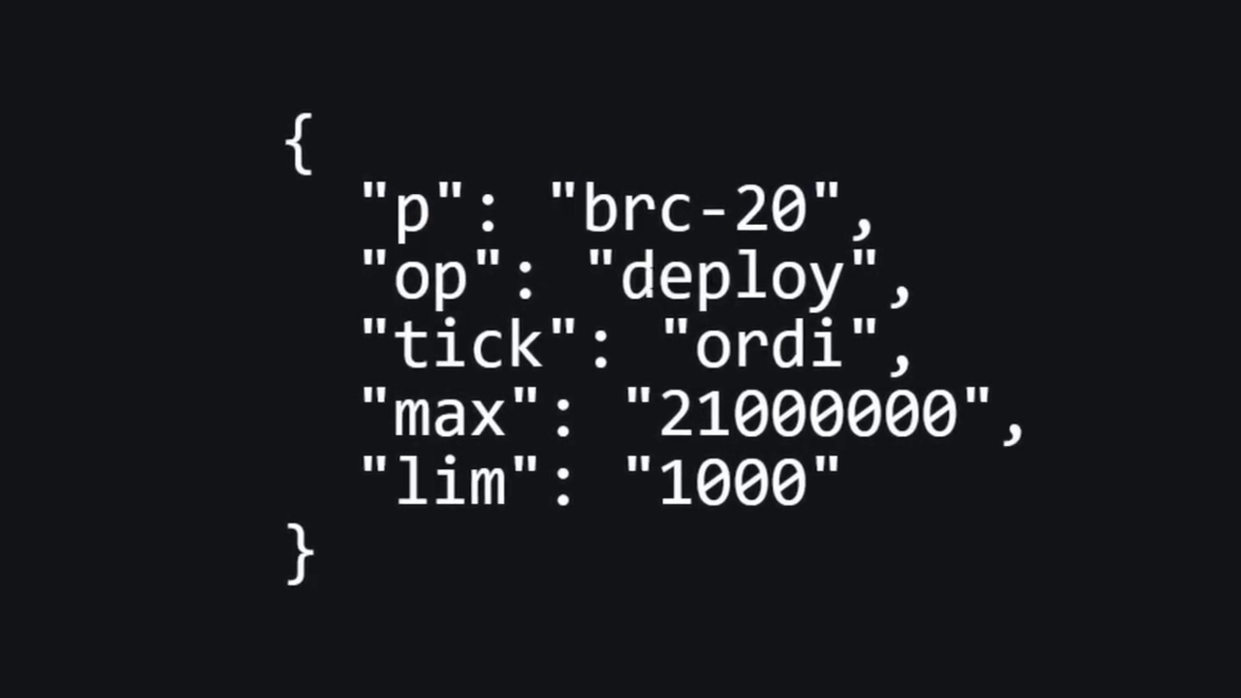
{"action": "left_click_drag", "start_coordinate": [621, 282], "coordinate": [840, 282]}
{"action": "left_click_drag", "start_coordinate": [392, 347], "coordinate": [541, 347]}
{"action": "left_click", "coordinate": [694, 349]}
{"action": "left_click_drag", "start_coordinate": [695, 349], "coordinate": [842, 353]}
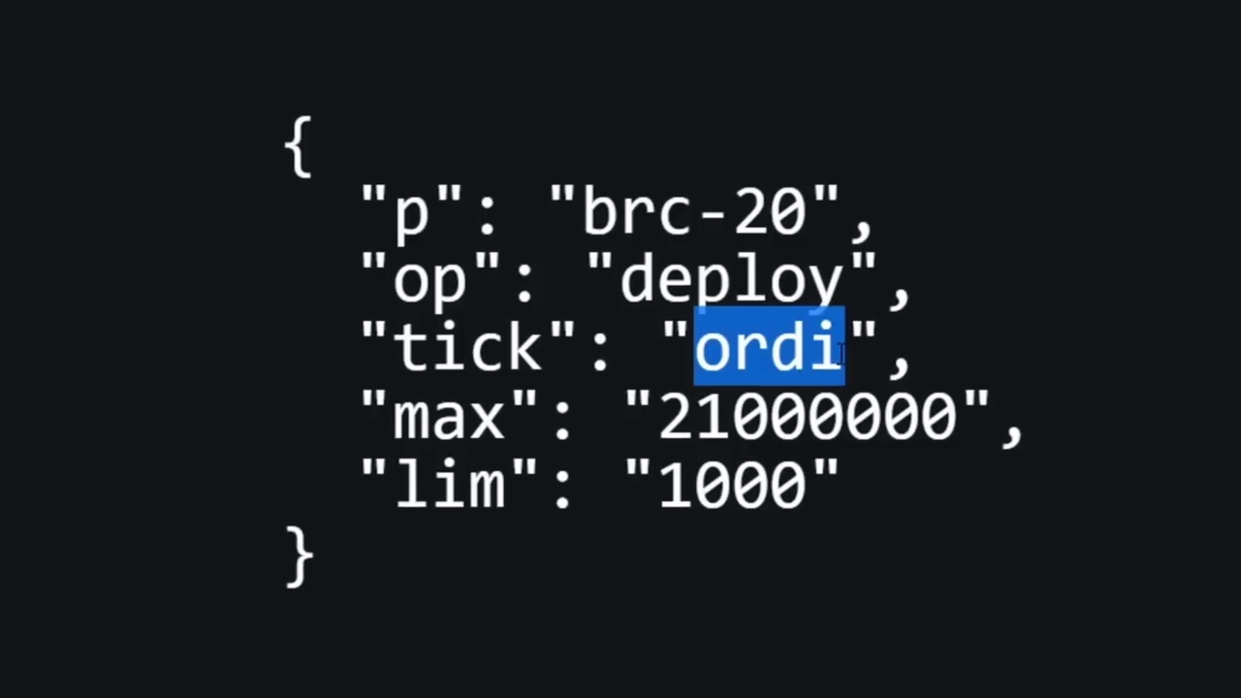
{"action": "left_click", "coordinate": [844, 351]}
{"action": "left_click_drag", "start_coordinate": [395, 417], "coordinate": [504, 417]}
{"action": "left_click_drag", "start_coordinate": [660, 419], "coordinate": [923, 419]}
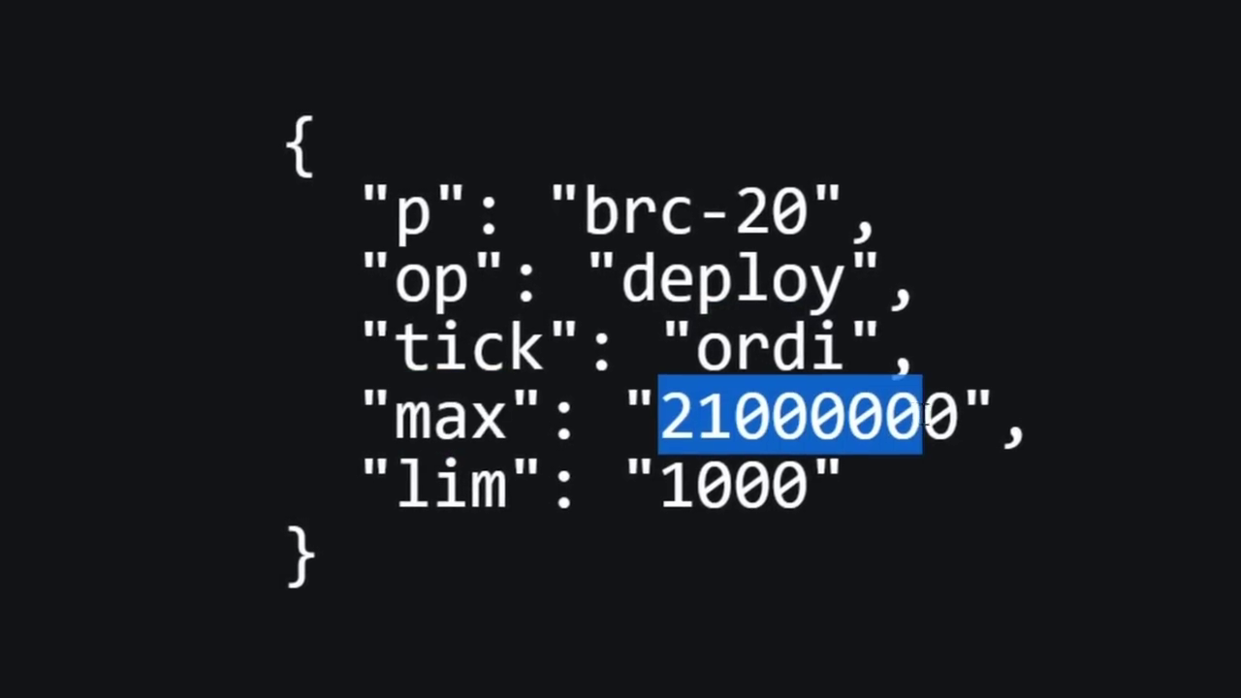
{"action": "left_click", "coordinate": [923, 418]}
{"action": "left_click_drag", "start_coordinate": [395, 485], "coordinate": [505, 485]}
{"action": "left_click", "coordinate": [720, 499]}
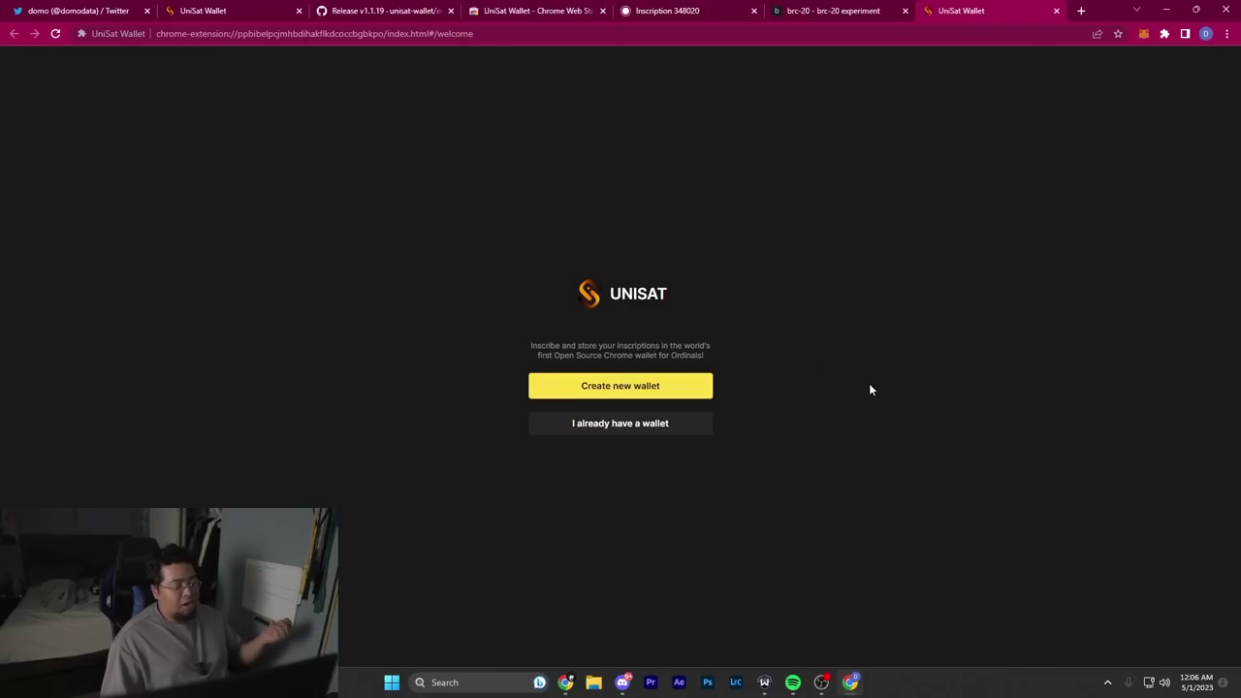
Step: Start a new wallet, set and confirm its password, and confirm the recovery phrase was saved
{"action": "left_click", "coordinate": [662, 389]}
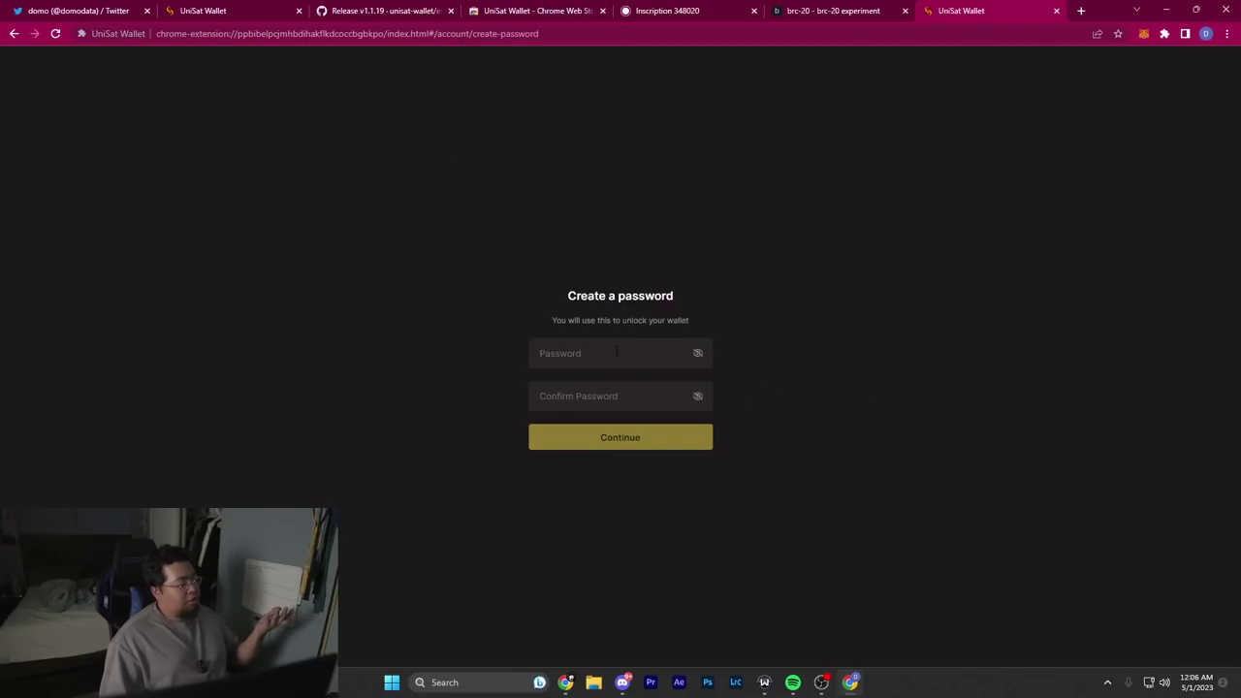
{"action": "type", "text": "1234"}
{"action": "key", "text": "Tab"}
{"action": "type", "text": "1234"}
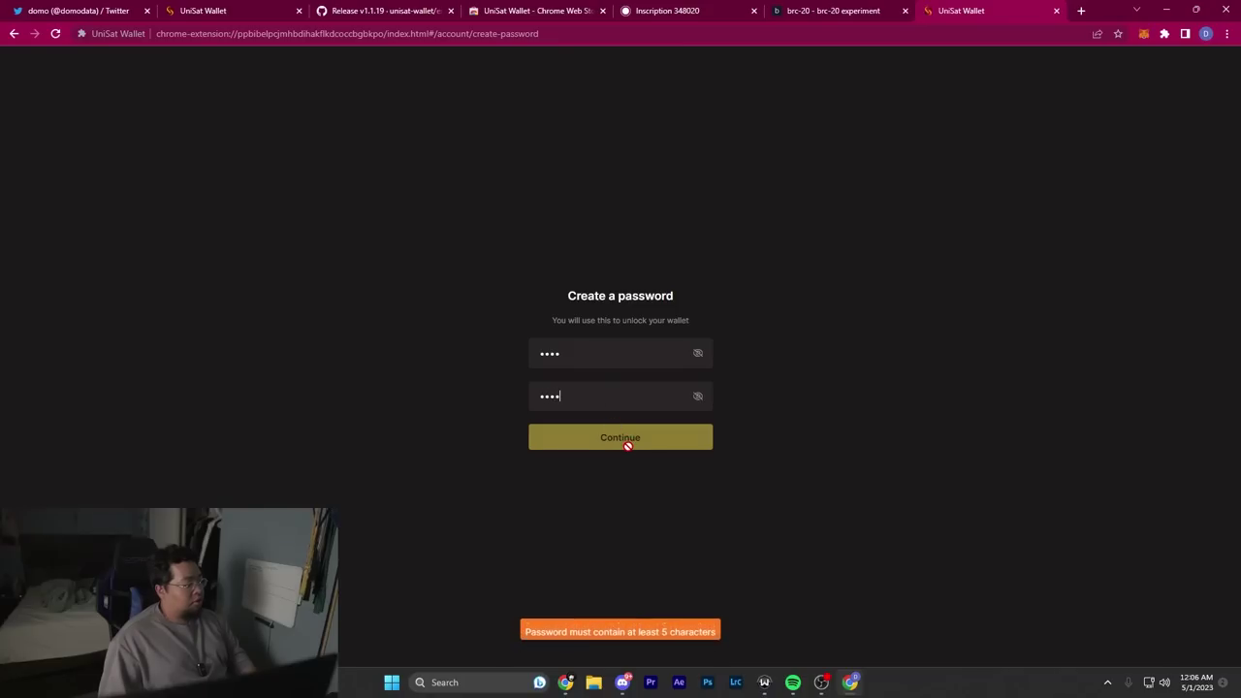
{"action": "left_click", "coordinate": [627, 441]}
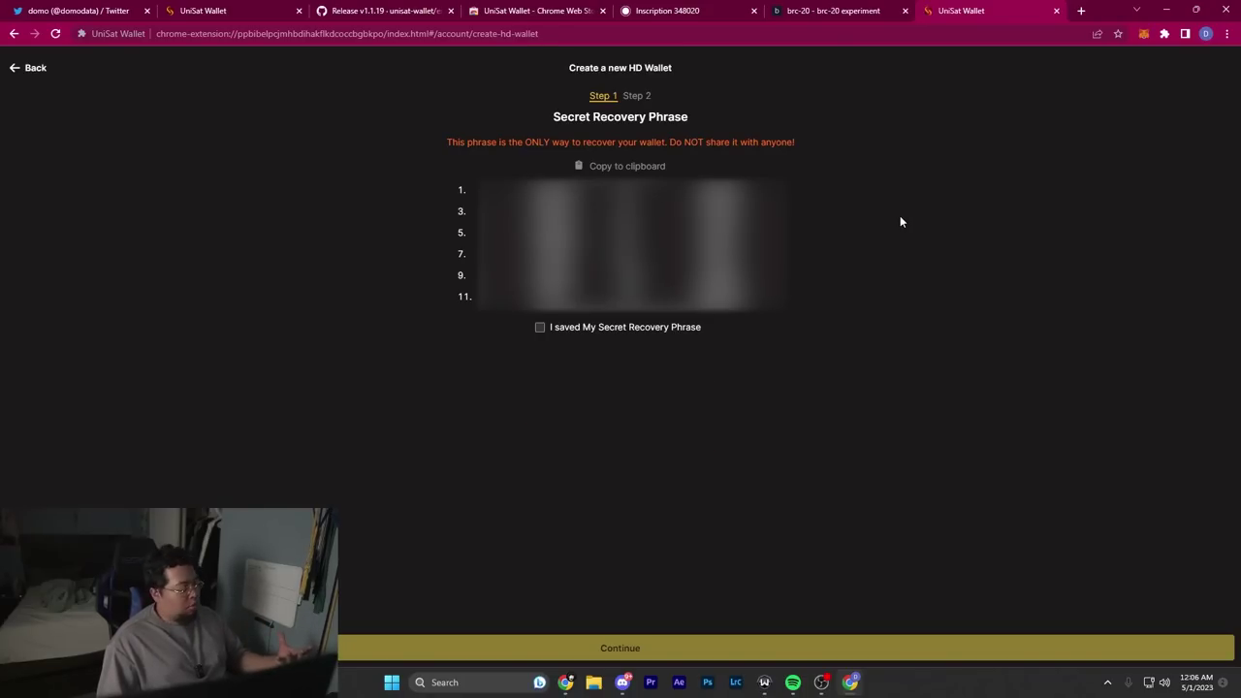
{"action": "left_click", "coordinate": [611, 333]}
{"action": "left_click", "coordinate": [620, 648]}
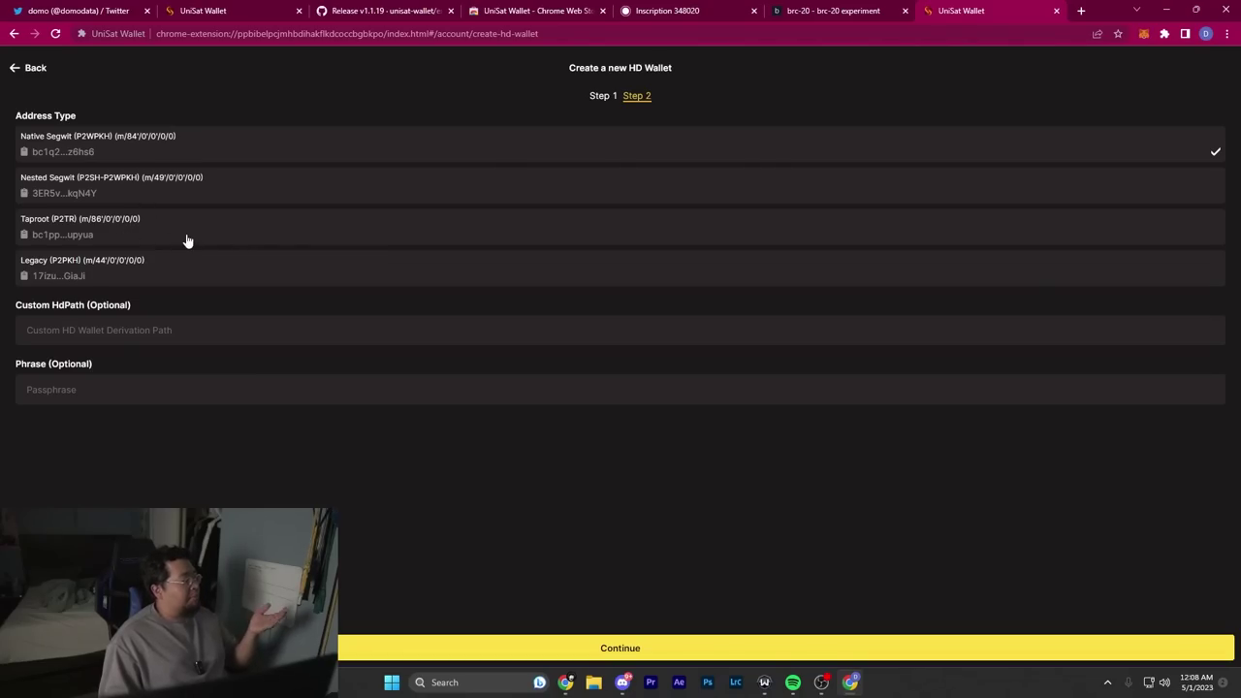
{"action": "left_click", "coordinate": [119, 234]}
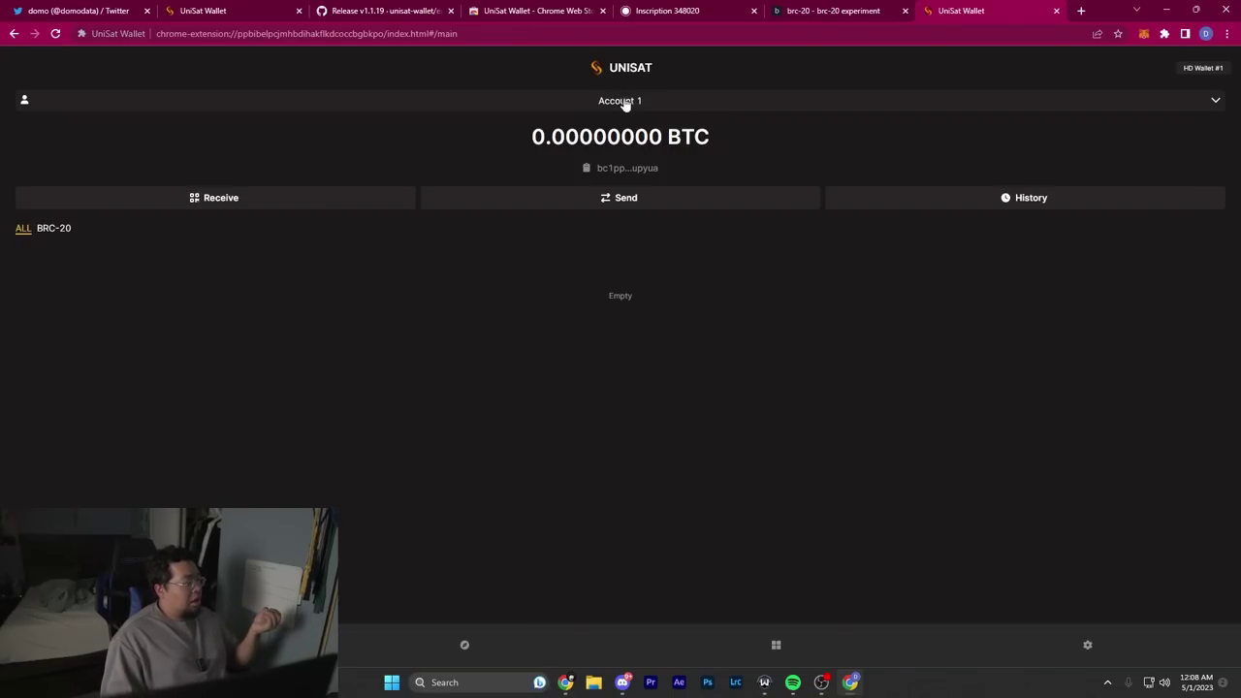
{"action": "left_click", "coordinate": [626, 103]}
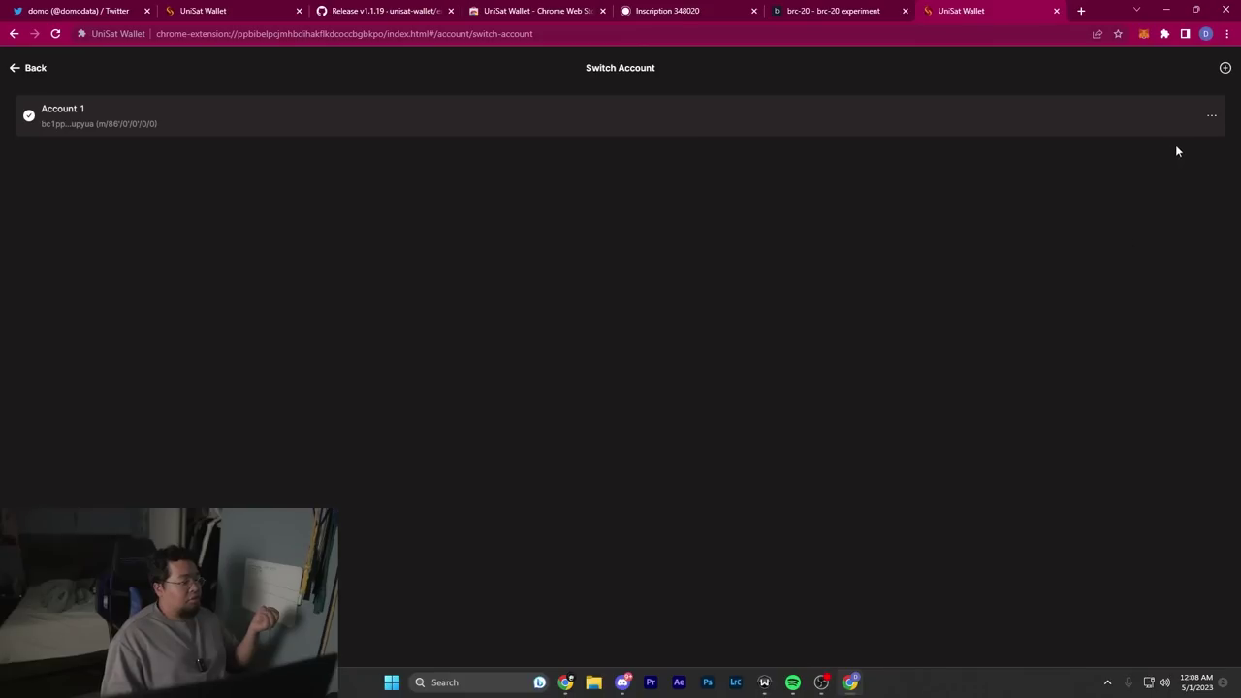
{"action": "left_click", "coordinate": [1223, 70]}
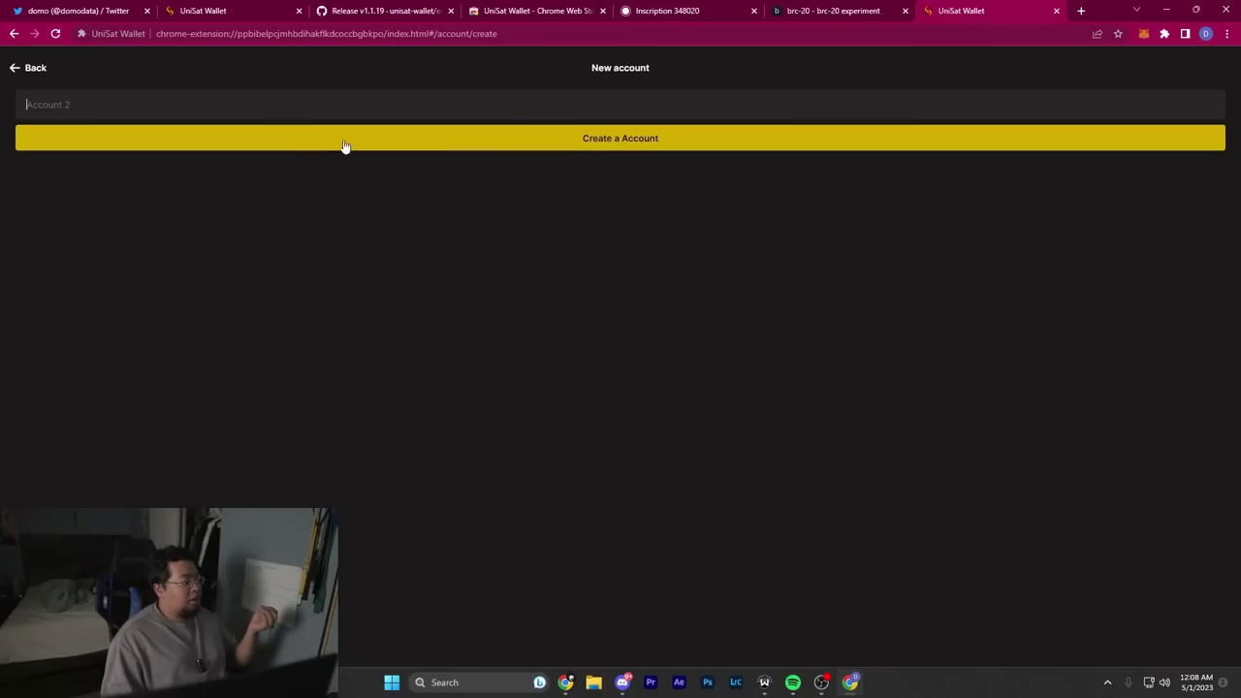
{"action": "type", "text": "Named"}
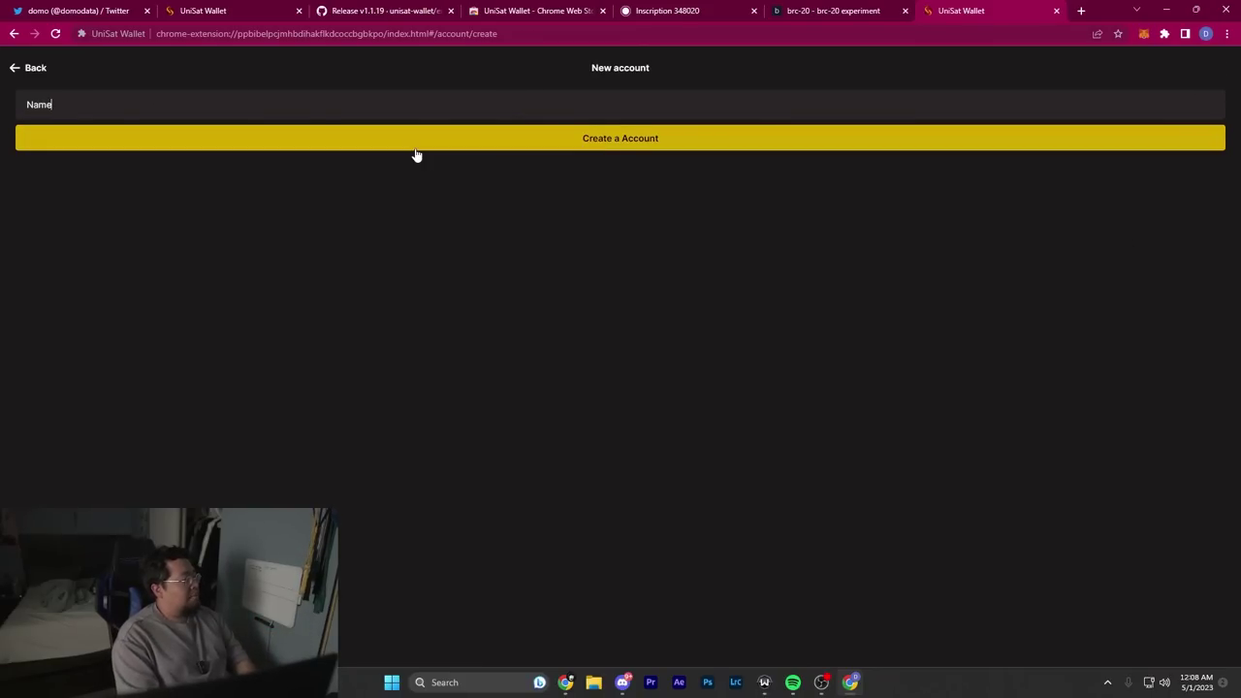
{"action": "left_click", "coordinate": [415, 152]}
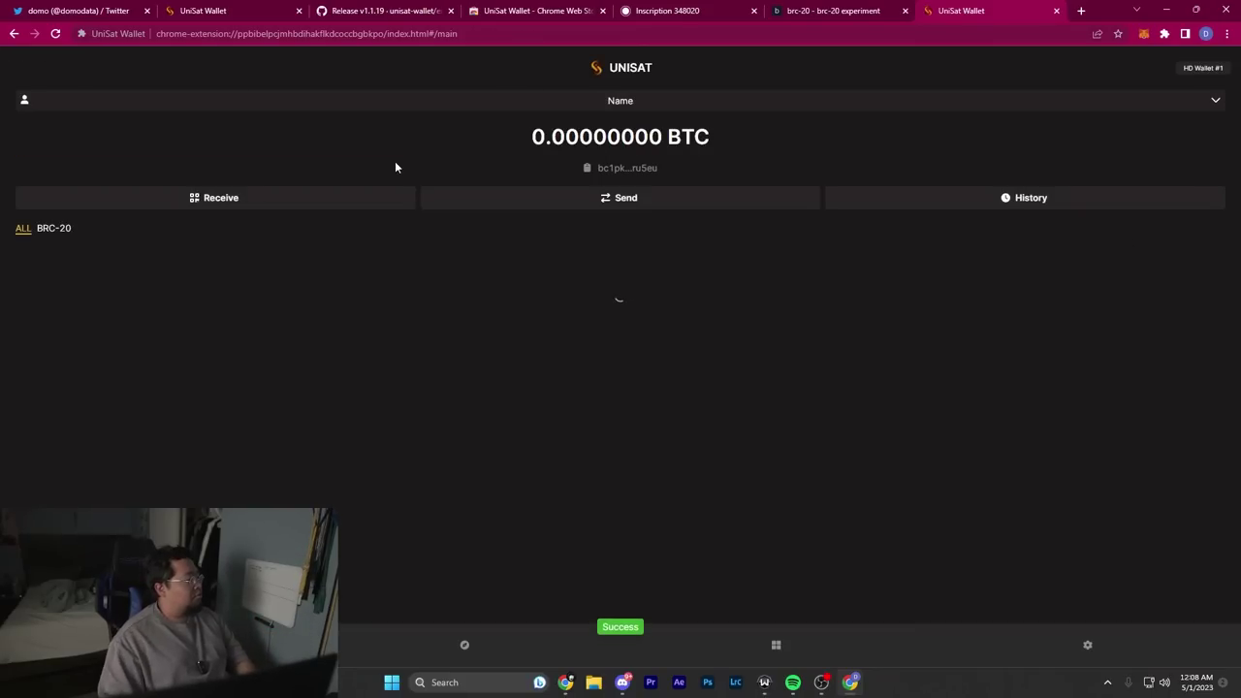
{"action": "left_click", "coordinate": [1203, 70]}
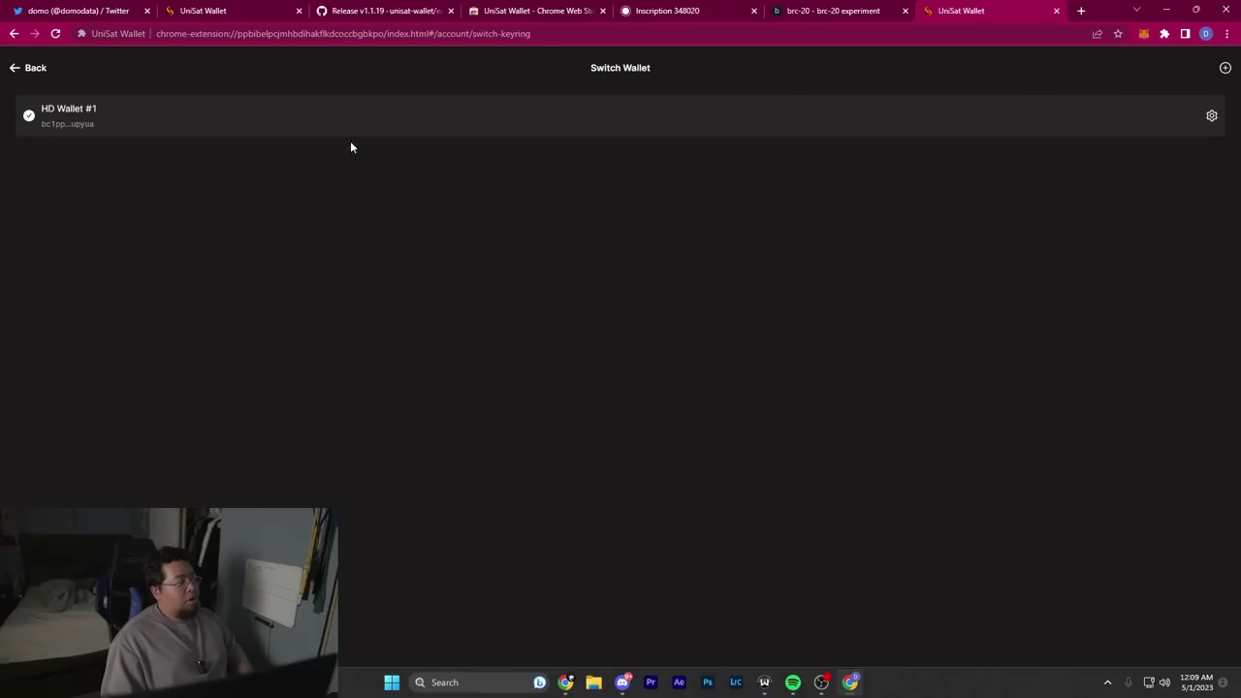
{"action": "left_click", "coordinate": [1225, 67]}
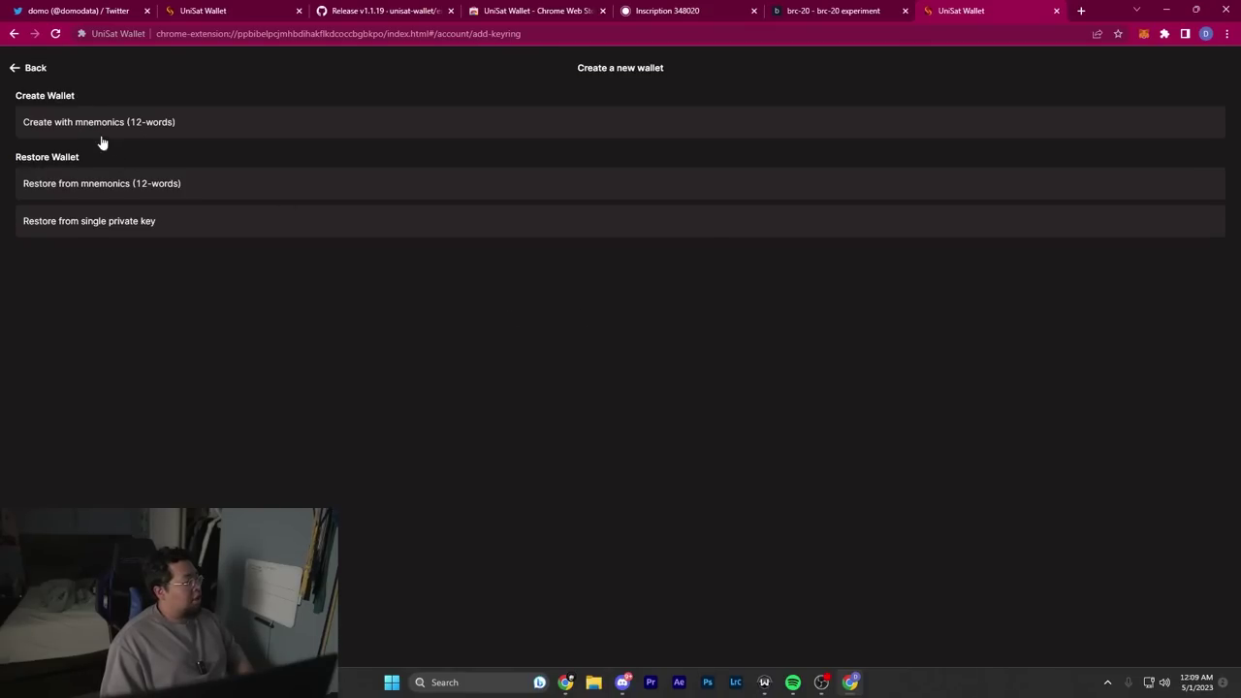
{"action": "left_click", "coordinate": [15, 67]}
{"action": "left_click", "coordinate": [25, 67]}
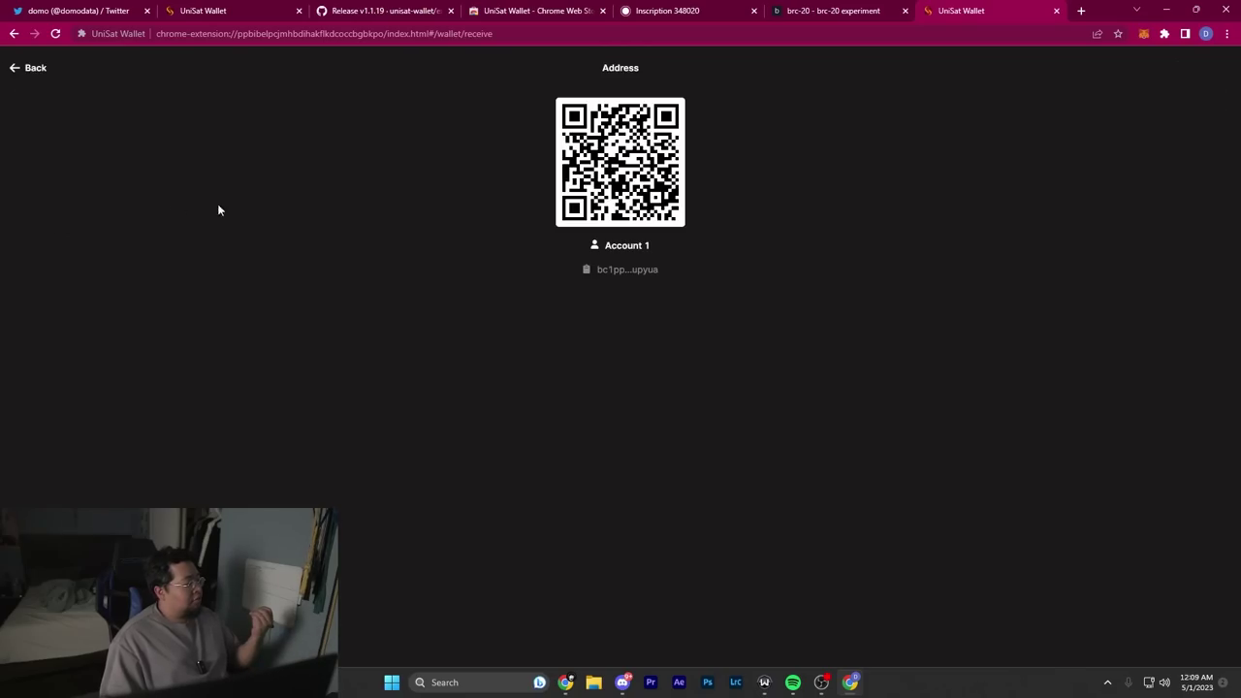
{"action": "left_click", "coordinate": [37, 80]}
{"action": "left_click", "coordinate": [572, 198]}
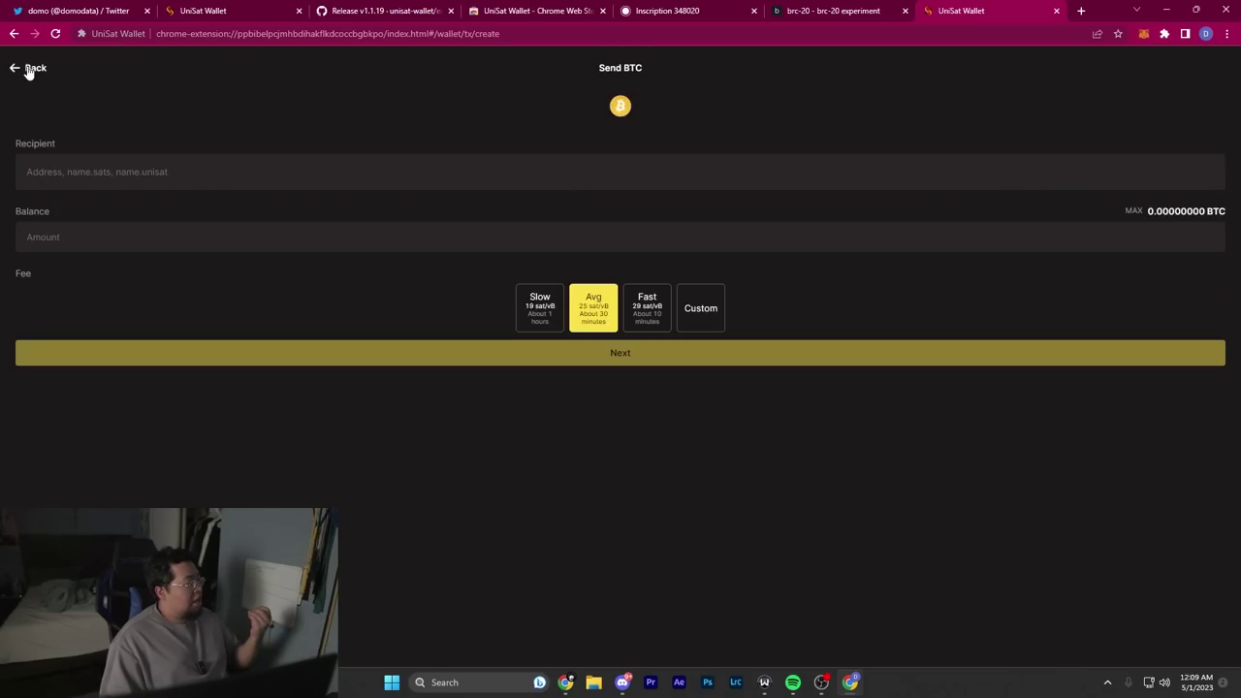
{"action": "left_click", "coordinate": [645, 311]}
{"action": "left_click", "coordinate": [696, 315]}
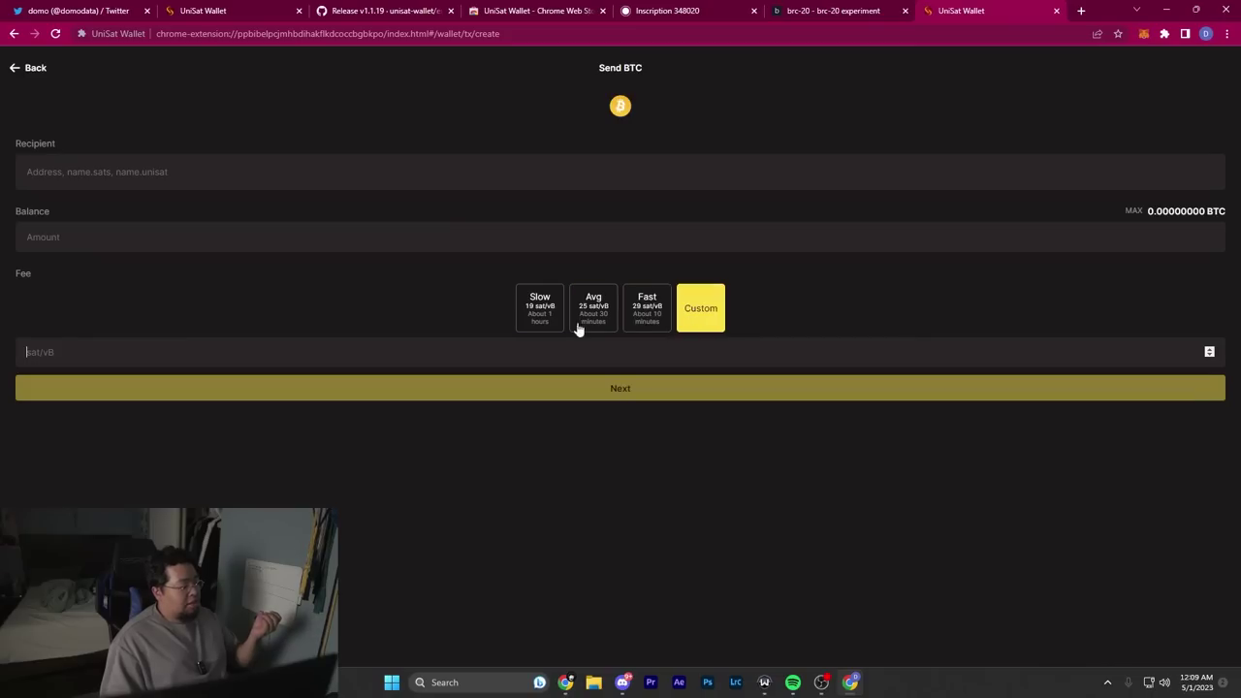
{"action": "left_click", "coordinate": [647, 352]}
{"action": "left_click", "coordinate": [29, 68]}
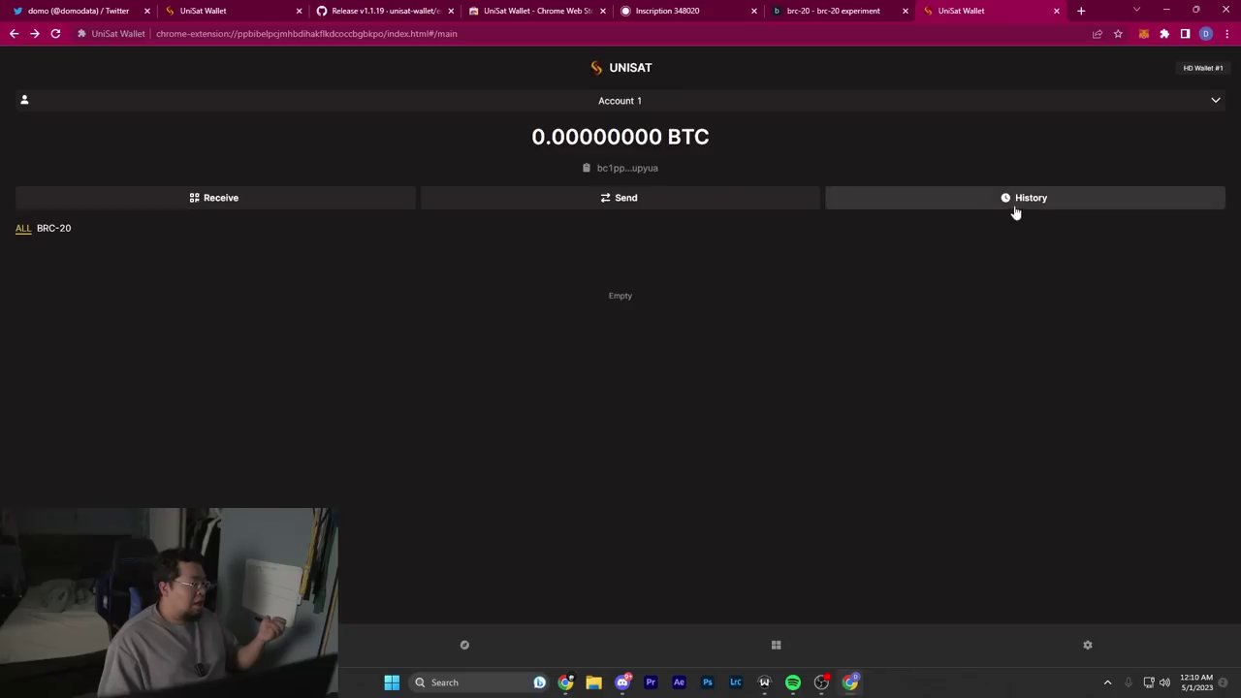
{"action": "left_click", "coordinate": [1015, 203]}
{"action": "left_click", "coordinate": [29, 67]}
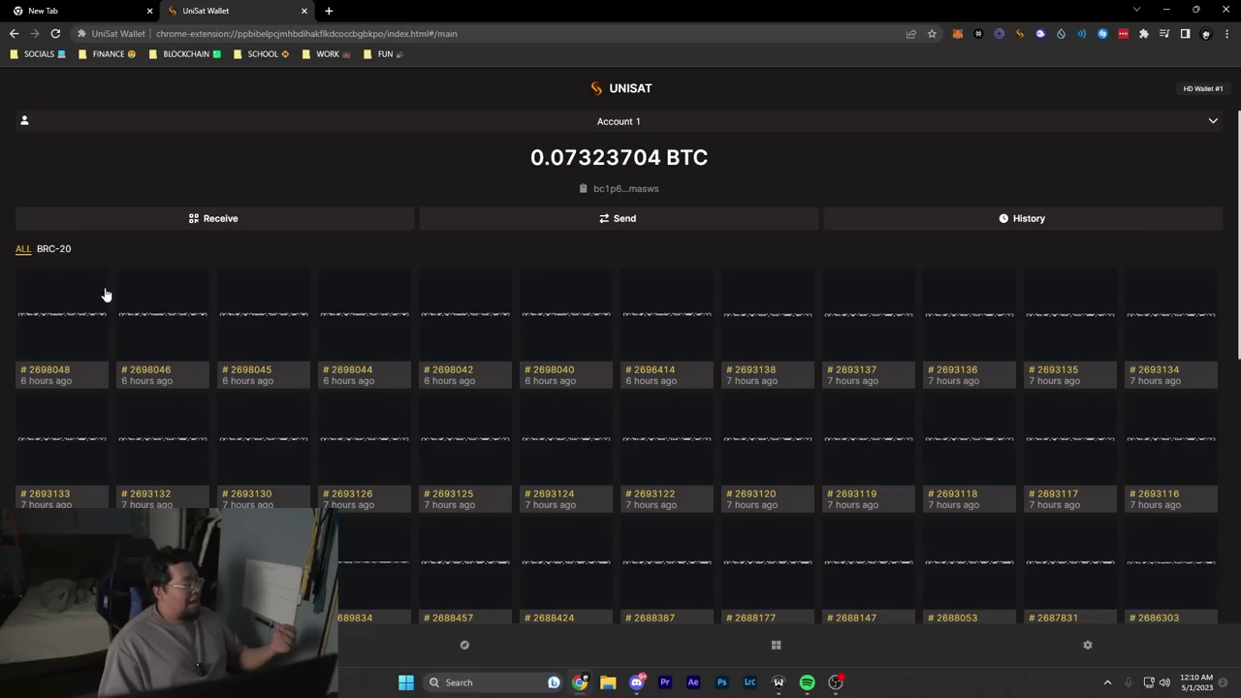
Step: Show the NOOT, ordi and 1000 BRC-20 balances and open a 50-ordi transfer inscription preview
{"action": "scroll", "coordinate": [106, 294], "scroll_direction": "down", "scroll_amount": 4}
{"action": "scroll", "coordinate": [278, 337], "scroll_direction": "up", "scroll_amount": 4}
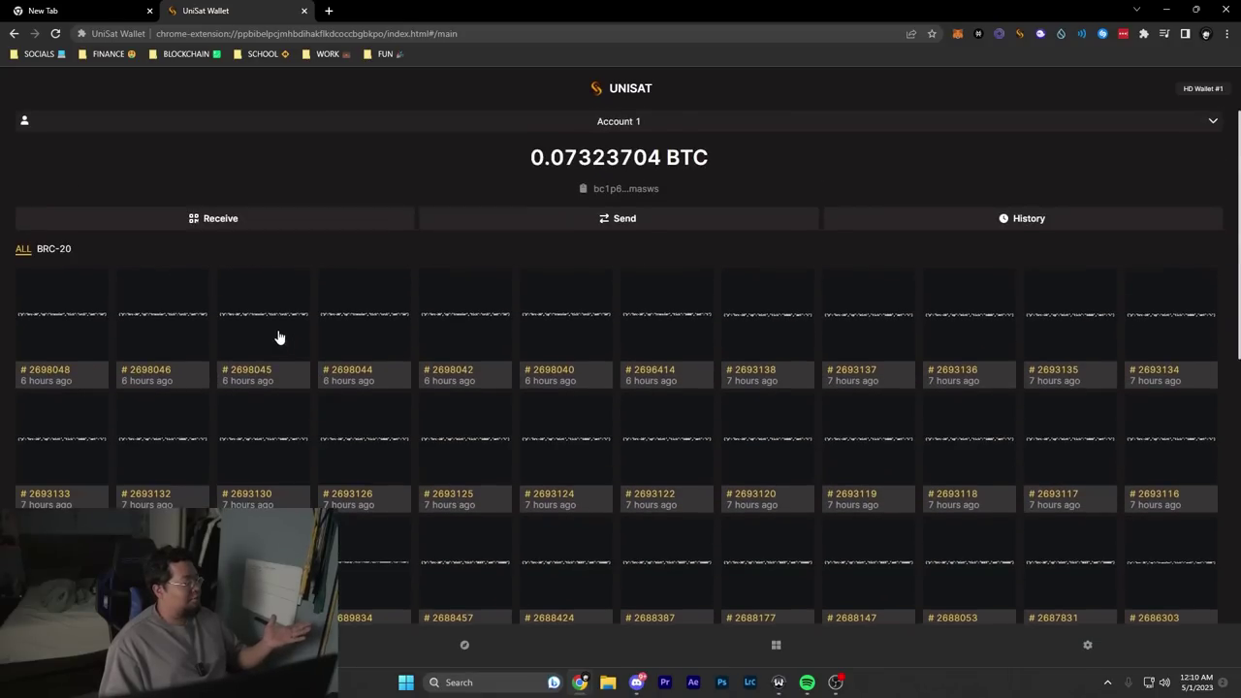
{"action": "scroll", "coordinate": [77, 327], "scroll_direction": "down", "scroll_amount": 3}
{"action": "scroll", "coordinate": [86, 327], "scroll_direction": "up", "scroll_amount": 2}
{"action": "scroll", "coordinate": [116, 321], "scroll_direction": "down", "scroll_amount": 5}
{"action": "scroll", "coordinate": [120, 327], "scroll_direction": "up", "scroll_amount": 6}
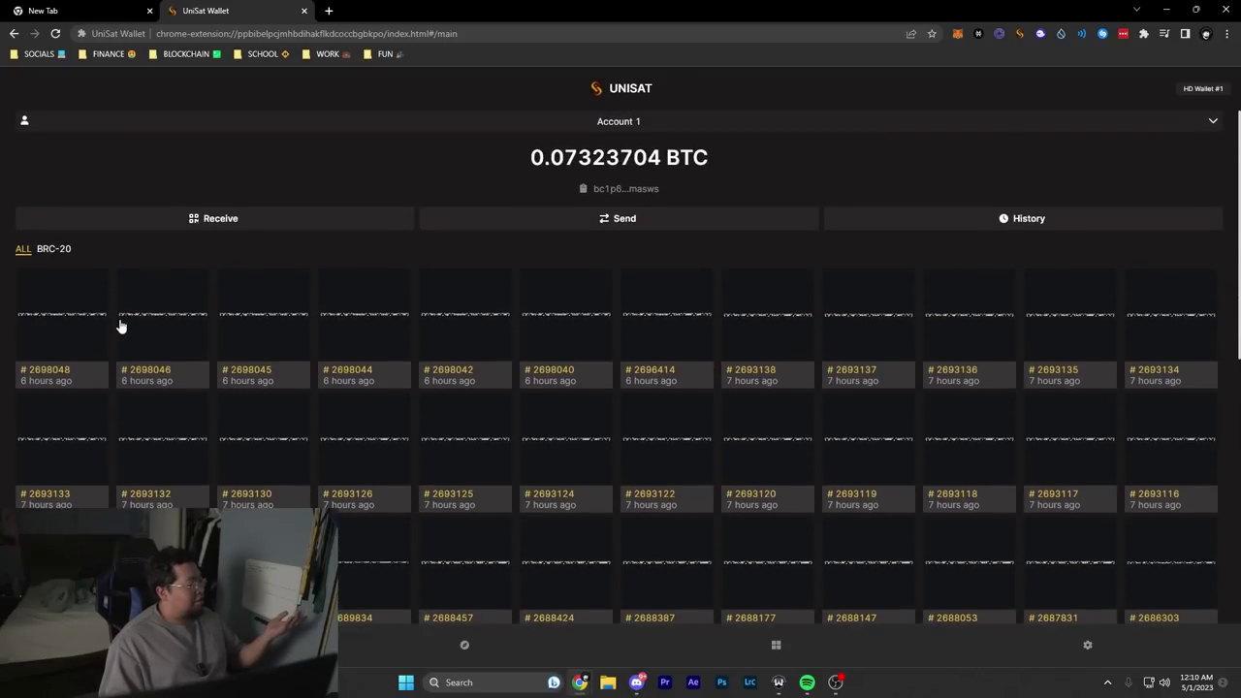
{"action": "scroll", "coordinate": [120, 327], "scroll_direction": "down", "scroll_amount": 10}
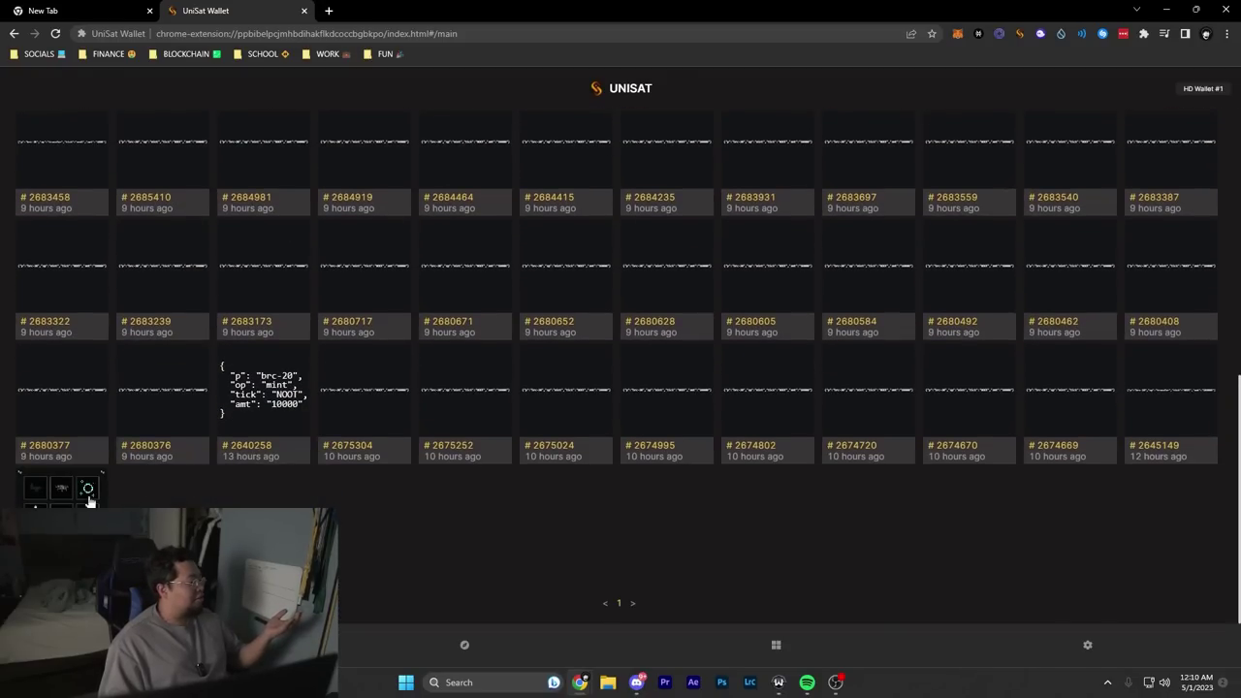
{"action": "scroll", "coordinate": [88, 500], "scroll_direction": "up", "scroll_amount": 10}
{"action": "left_click", "coordinate": [67, 253]}
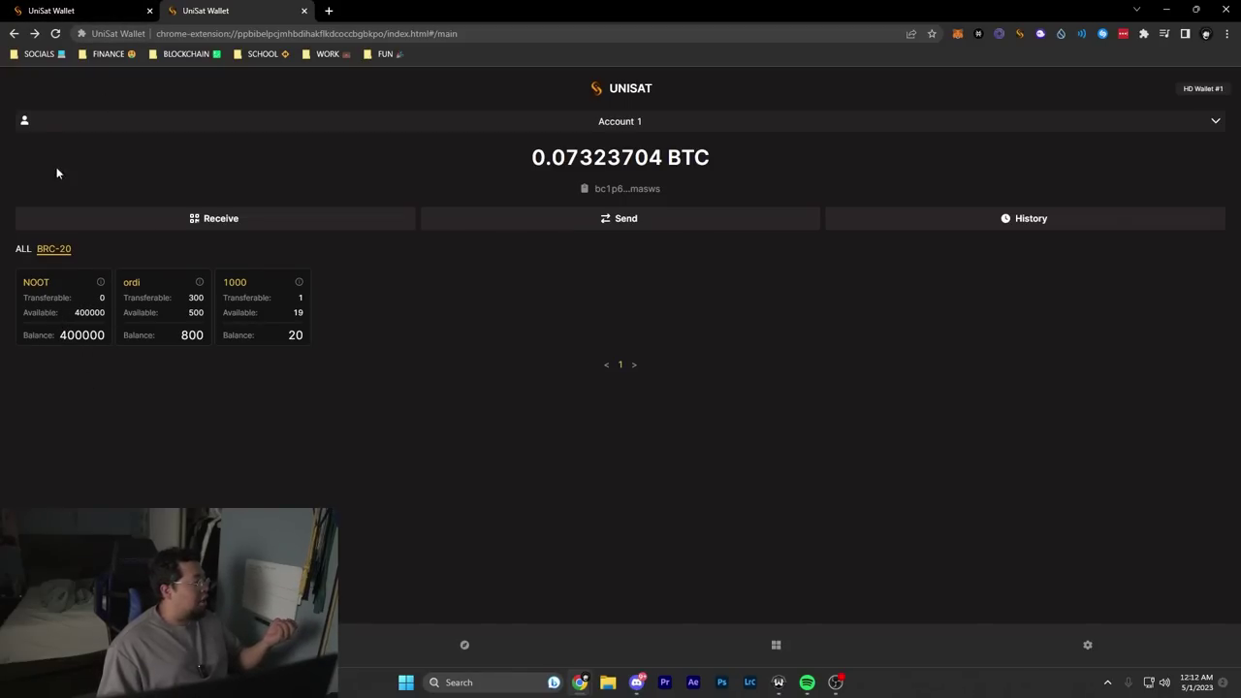
{"action": "left_click", "coordinate": [72, 304]}
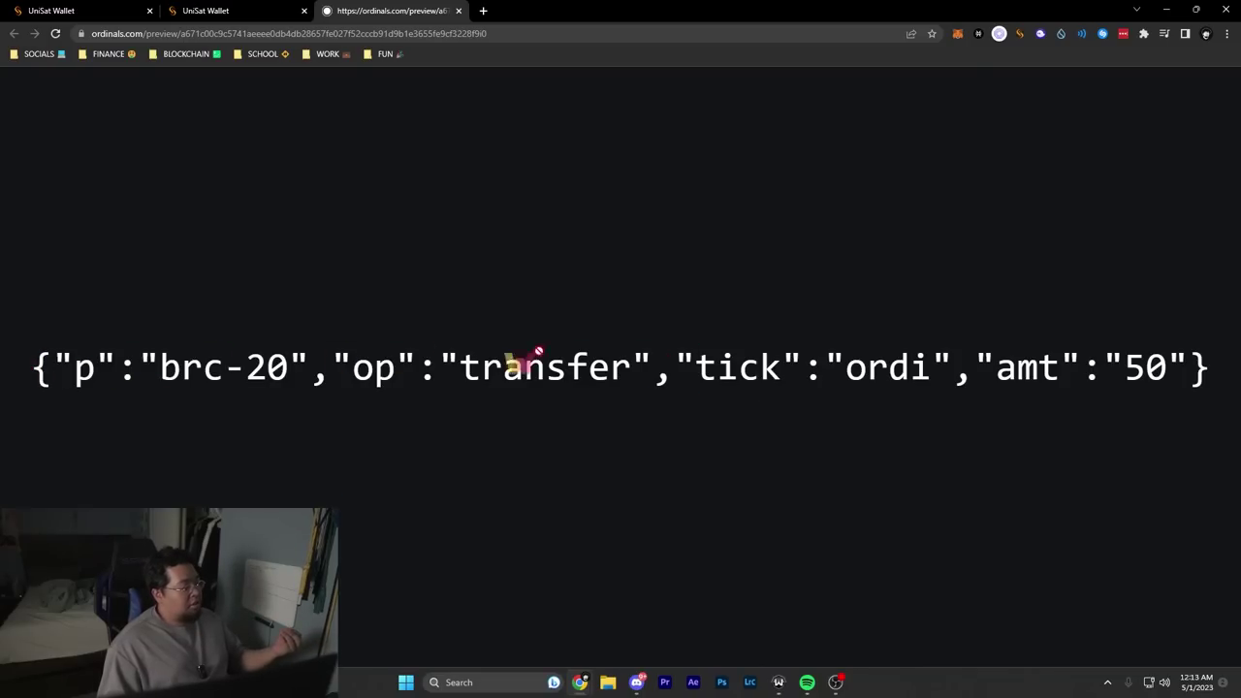
Step: Highlight the protocol and transfer operation parts of the inscription JSON
{"action": "left_click_drag", "start_coordinate": [824, 371], "coordinate": [717, 368]}
{"action": "left_click", "coordinate": [42, 374]}
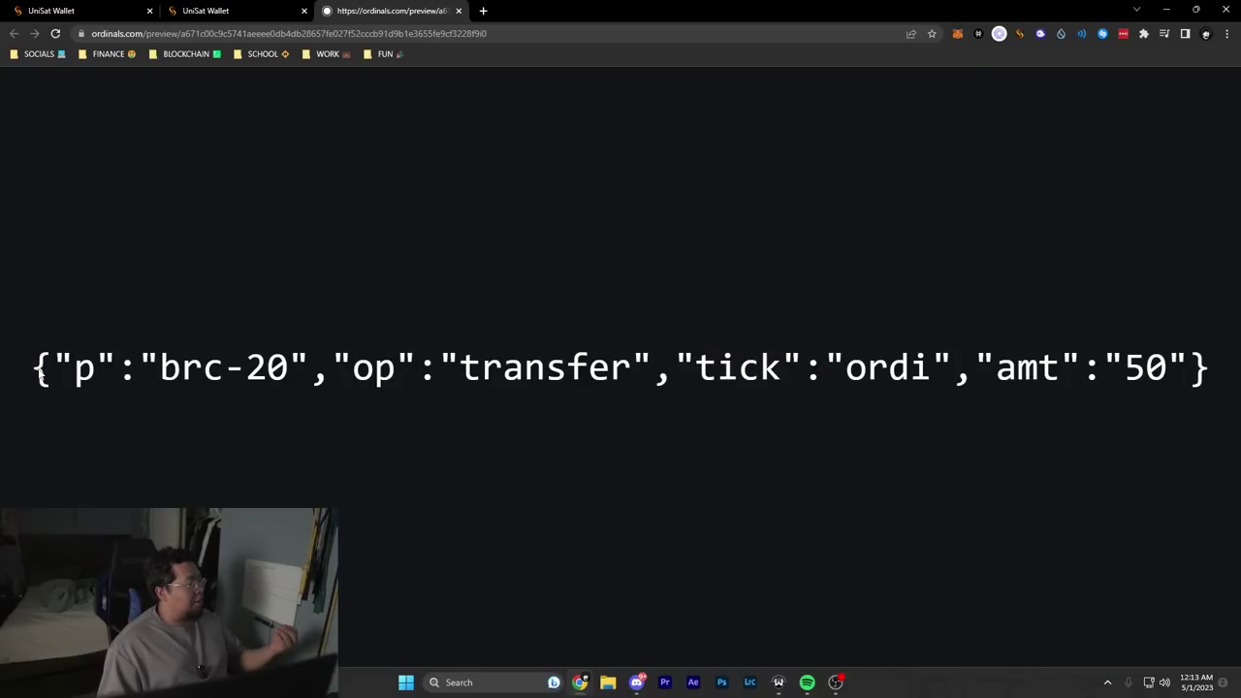
{"action": "left_click_drag", "start_coordinate": [95, 370], "coordinate": [268, 371]}
{"action": "left_click", "coordinate": [160, 371]}
{"action": "left_click", "coordinate": [289, 370]}
{"action": "mouse_move", "coordinate": [355, 371]}
{"action": "left_mouse_down"}
{"action": "mouse_move", "coordinate": [714, 370]}
{"action": "mouse_move", "coordinate": [632, 370]}
{"action": "left_mouse_up"}
{"action": "left_click", "coordinate": [631, 373]}
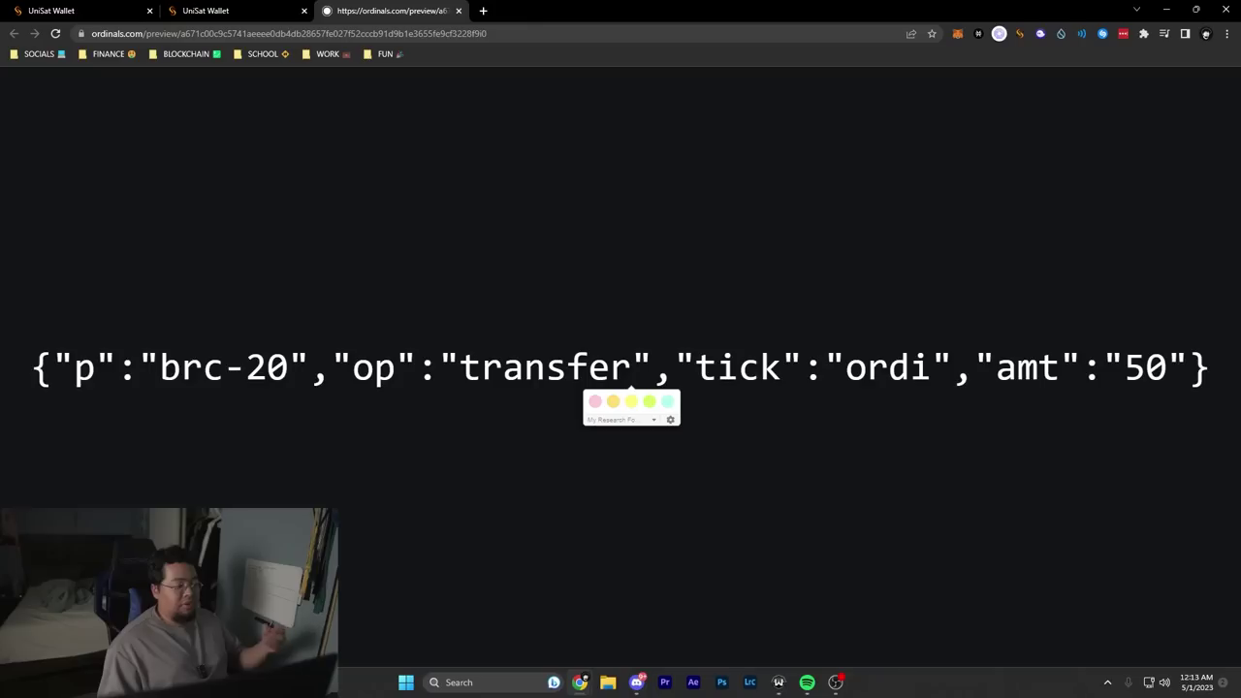
Step: Point out the tick ordi and amount 50, then return to the UniSat Wallet tab
{"action": "double_click", "coordinate": [738, 369]}
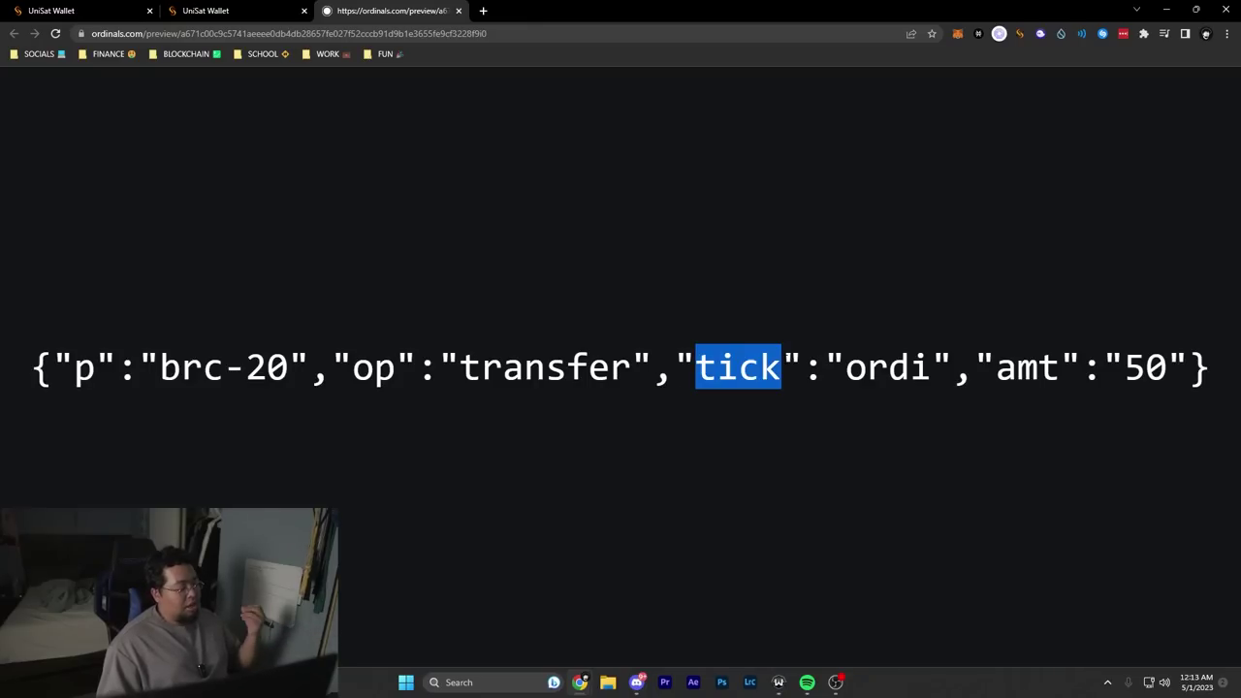
{"action": "double_click", "coordinate": [887, 368]}
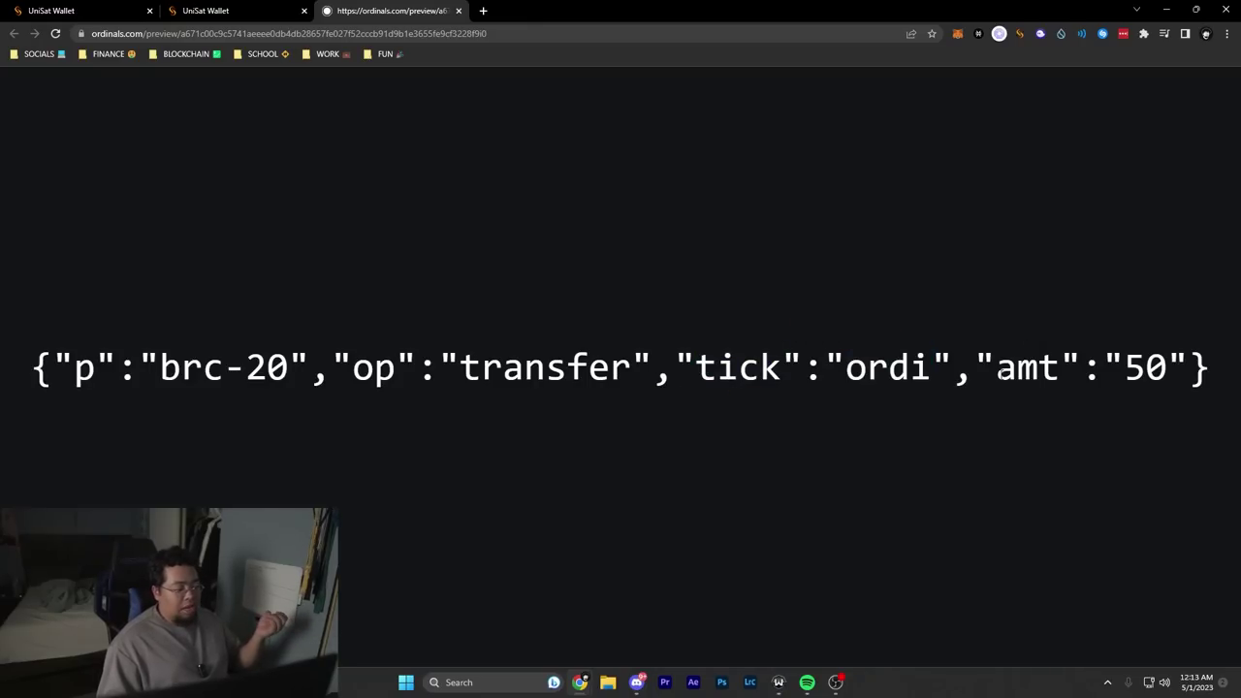
{"action": "left_click_drag", "start_coordinate": [997, 369], "coordinate": [1168, 368]}
{"action": "left_click", "coordinate": [534, 146]}
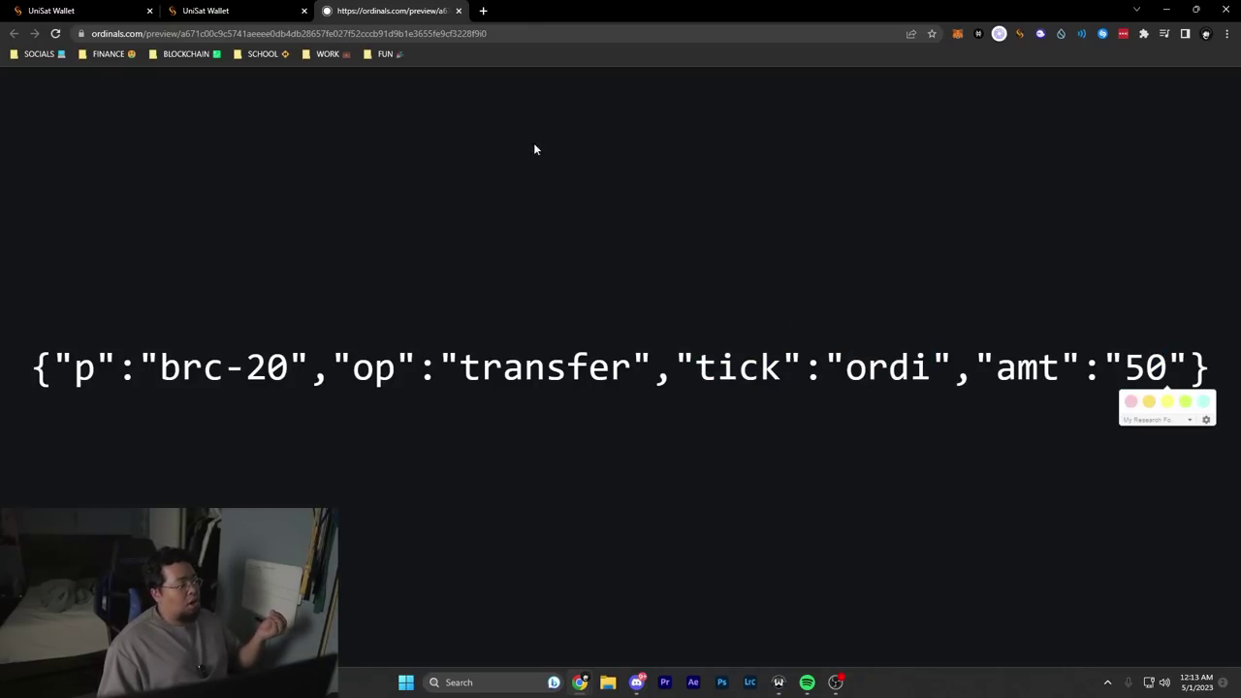
{"action": "left_click", "coordinate": [259, 10]}
Step: View the ordi token's six 50-ordi transferable inscriptions, then go back to wallet home
{"action": "left_click", "coordinate": [29, 88]}
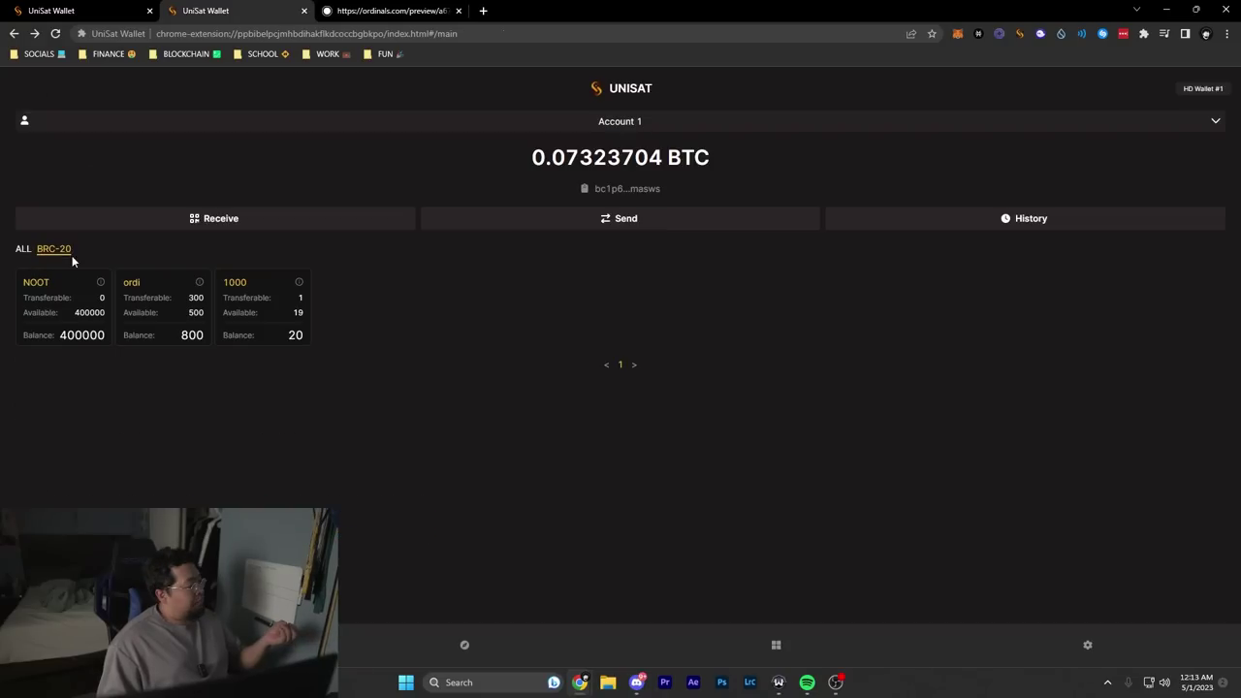
{"action": "left_click", "coordinate": [165, 320]}
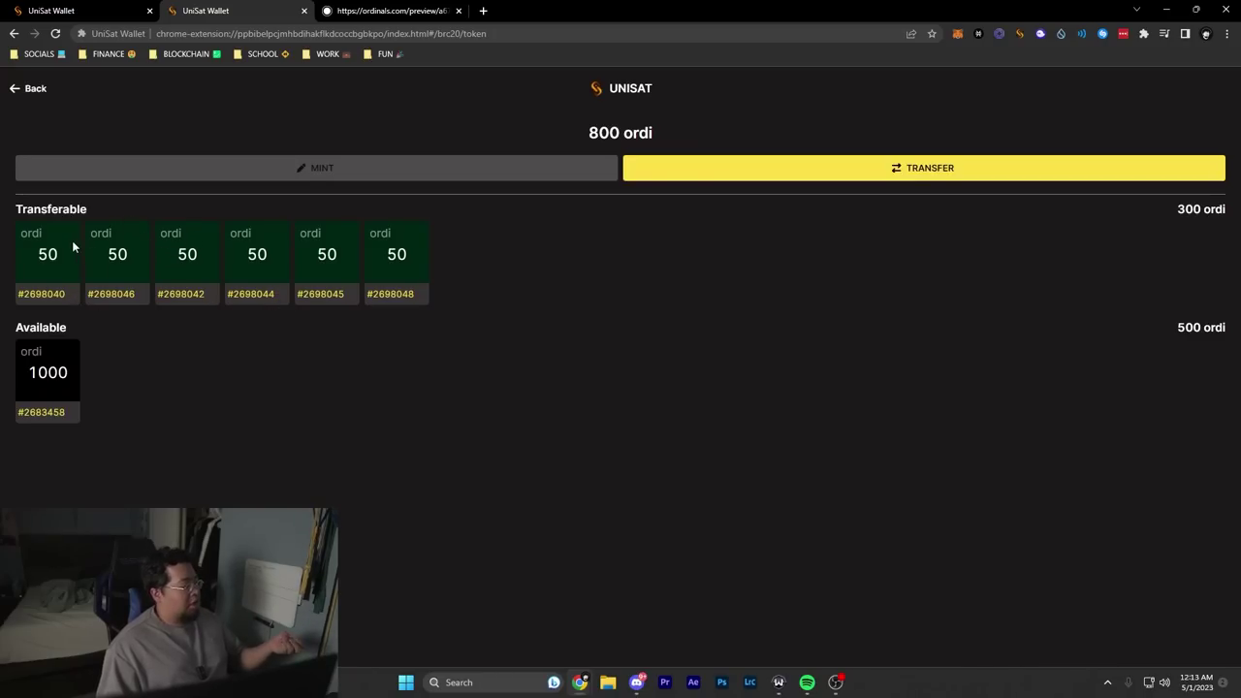
{"action": "left_click", "coordinate": [29, 89]}
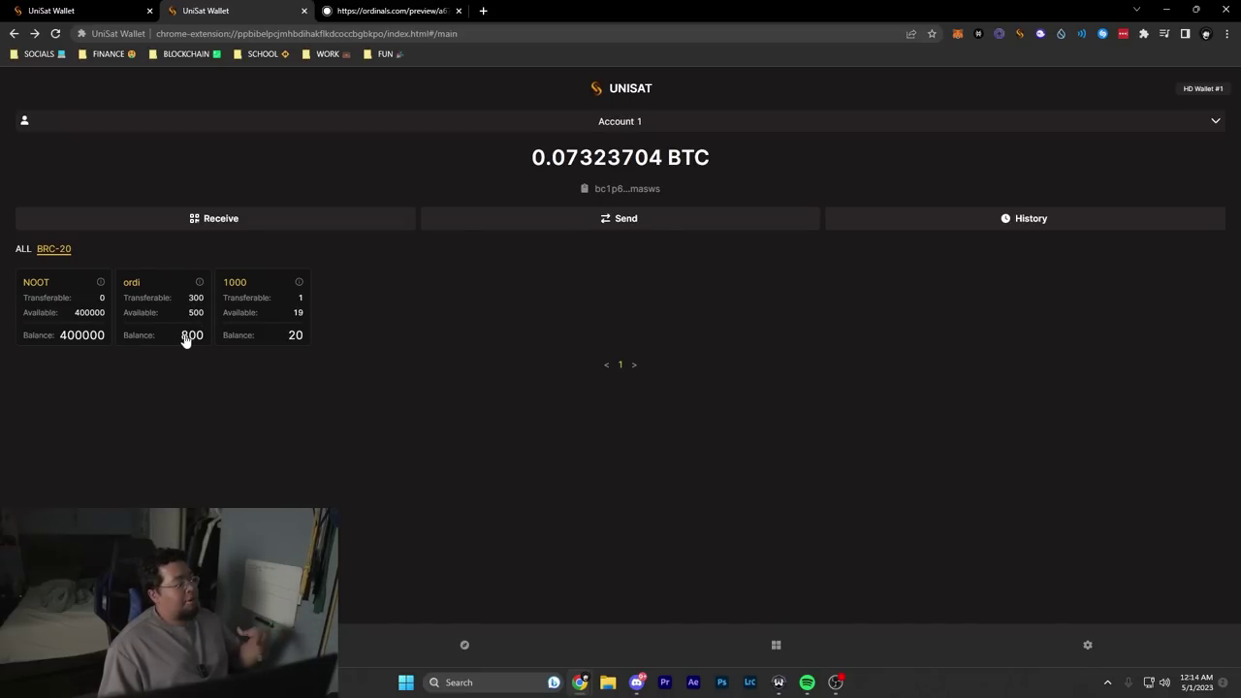
Step: Browse the Discover page and Apps list, launching UniSat Inscribe in a new tab
{"action": "left_click", "coordinate": [463, 648]}
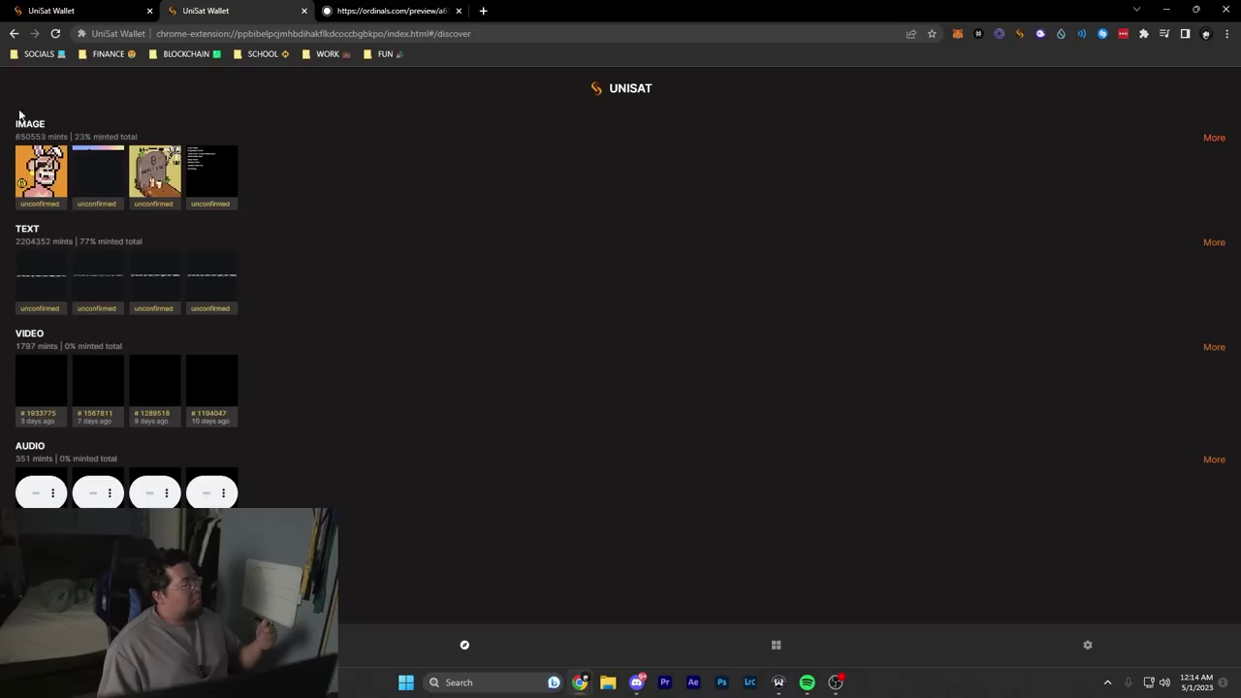
{"action": "left_click", "coordinate": [772, 649]}
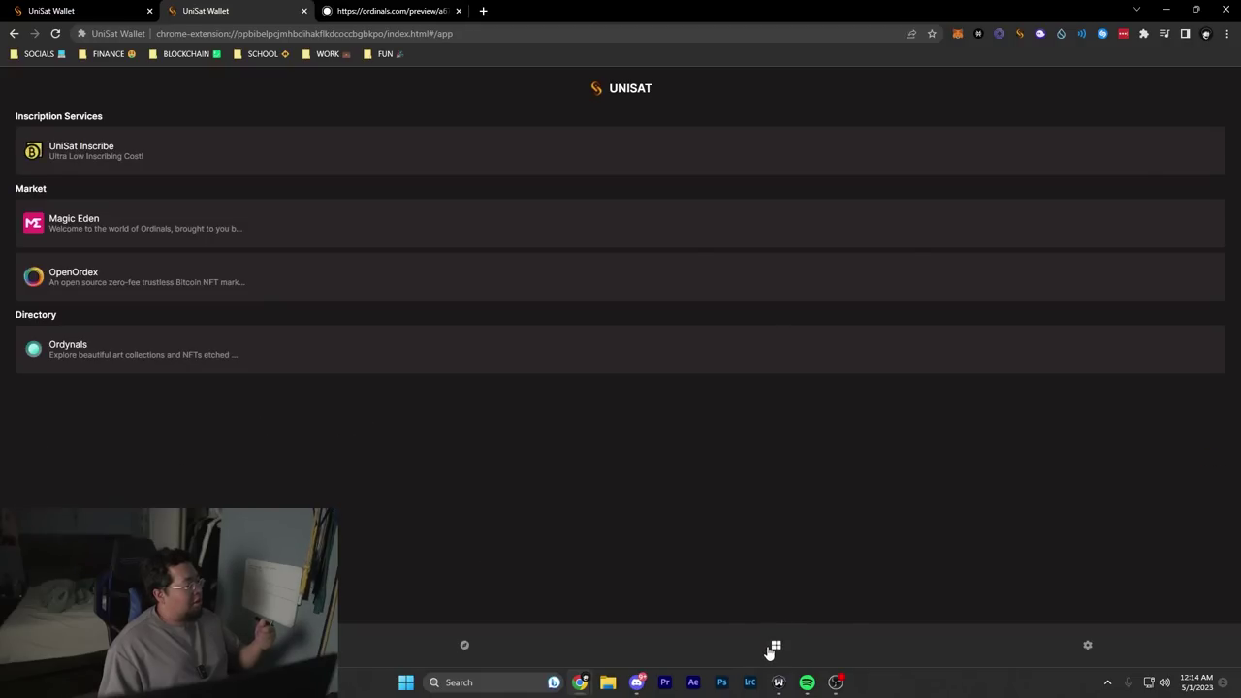
{"action": "left_click", "coordinate": [104, 154]}
{"action": "left_click", "coordinate": [201, 10]}
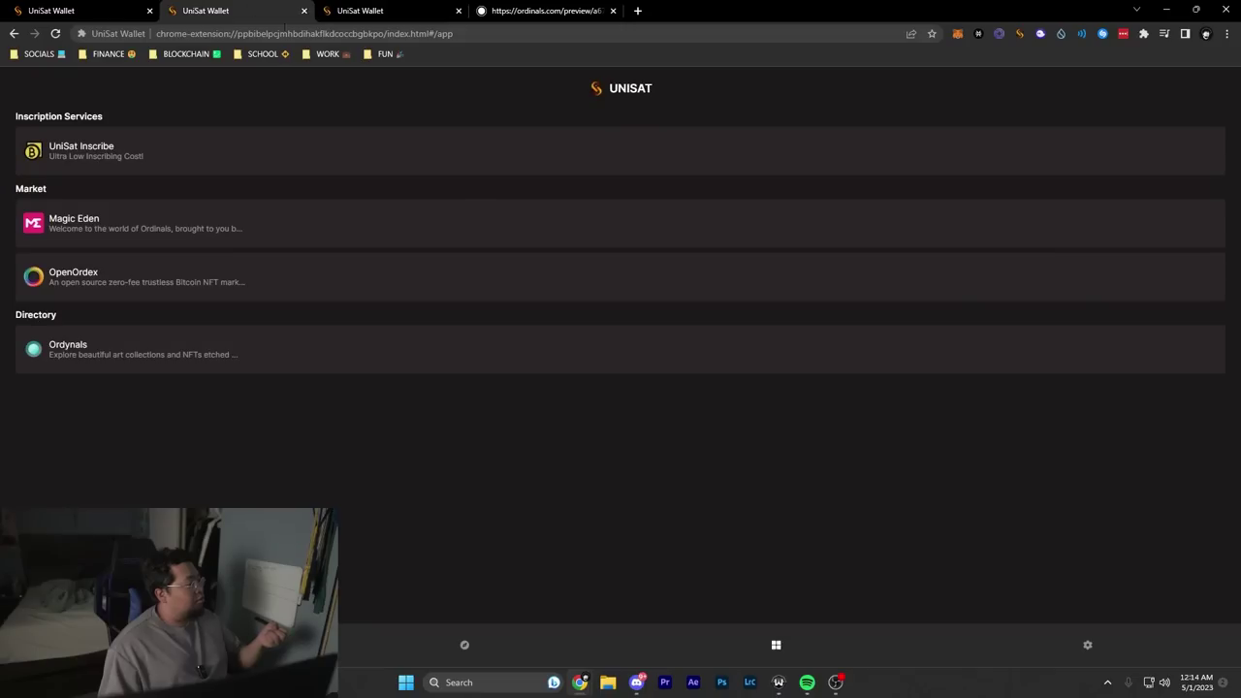
Step: Visit Settings, switch to the SEGWIT account and back to Account 1, then go to unisat.io
{"action": "left_click", "coordinate": [1088, 647]}
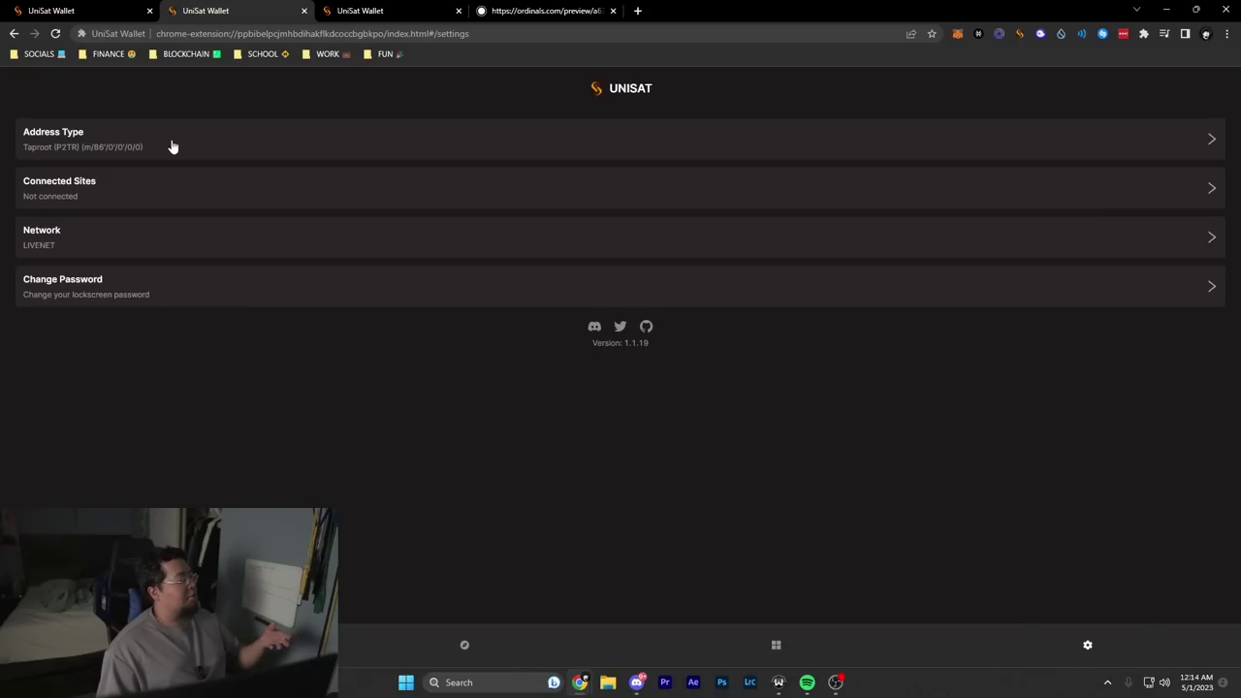
{"action": "left_click", "coordinate": [465, 645]}
{"action": "left_click", "coordinate": [720, 125]}
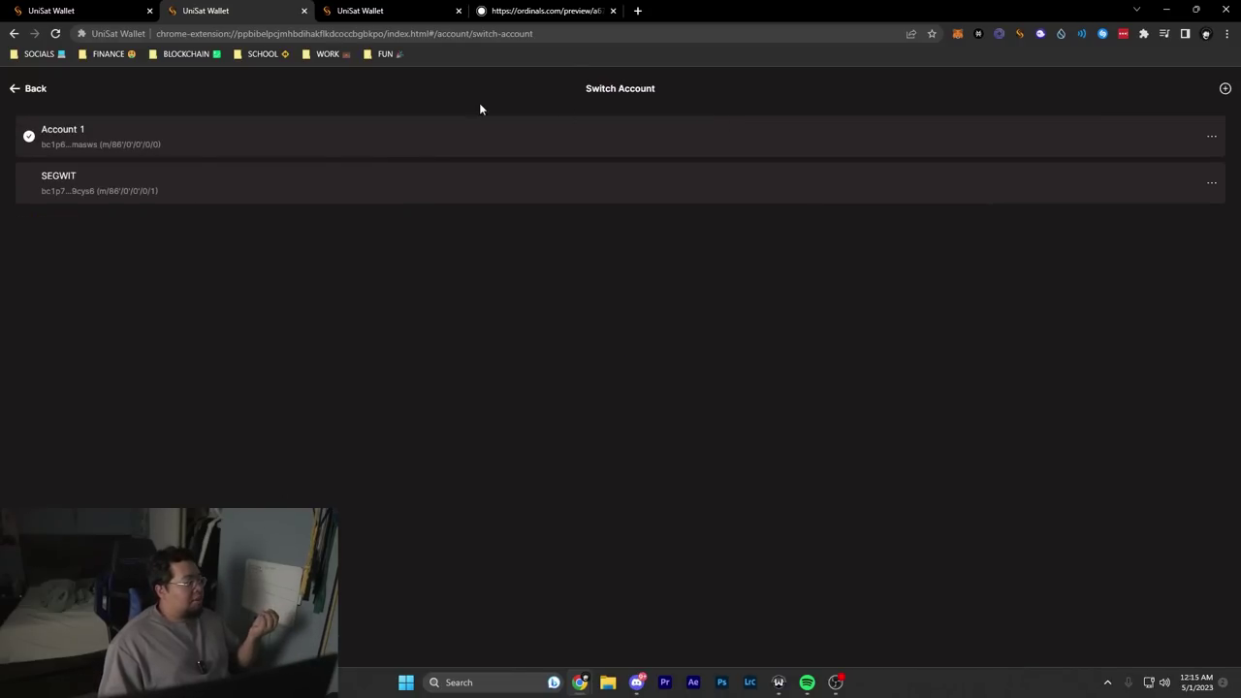
{"action": "left_click", "coordinate": [23, 93]}
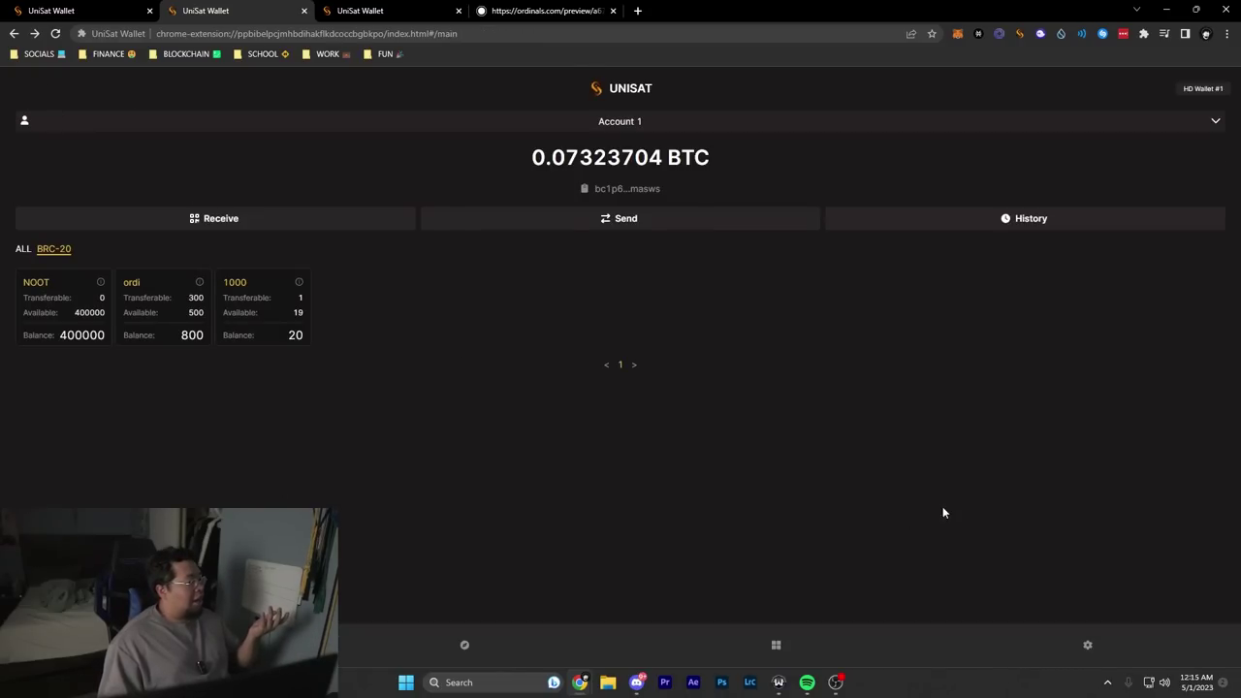
{"action": "left_click", "coordinate": [882, 124]}
{"action": "left_click", "coordinate": [304, 191]}
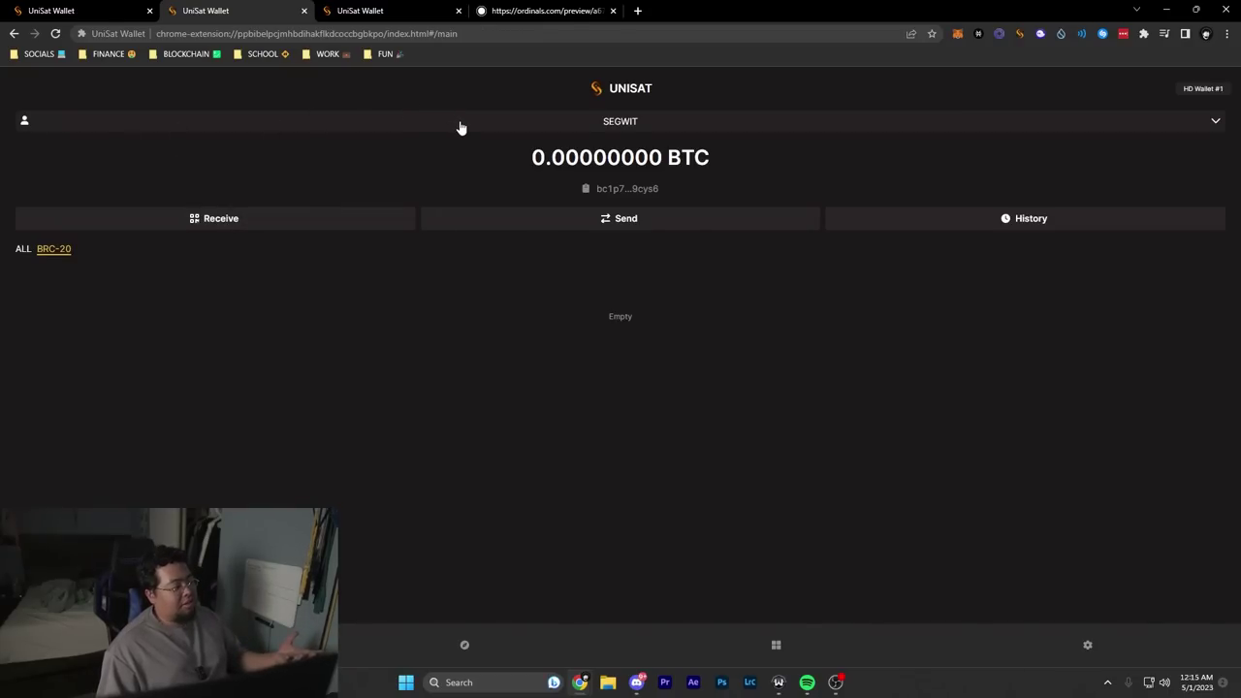
{"action": "left_click", "coordinate": [607, 126]}
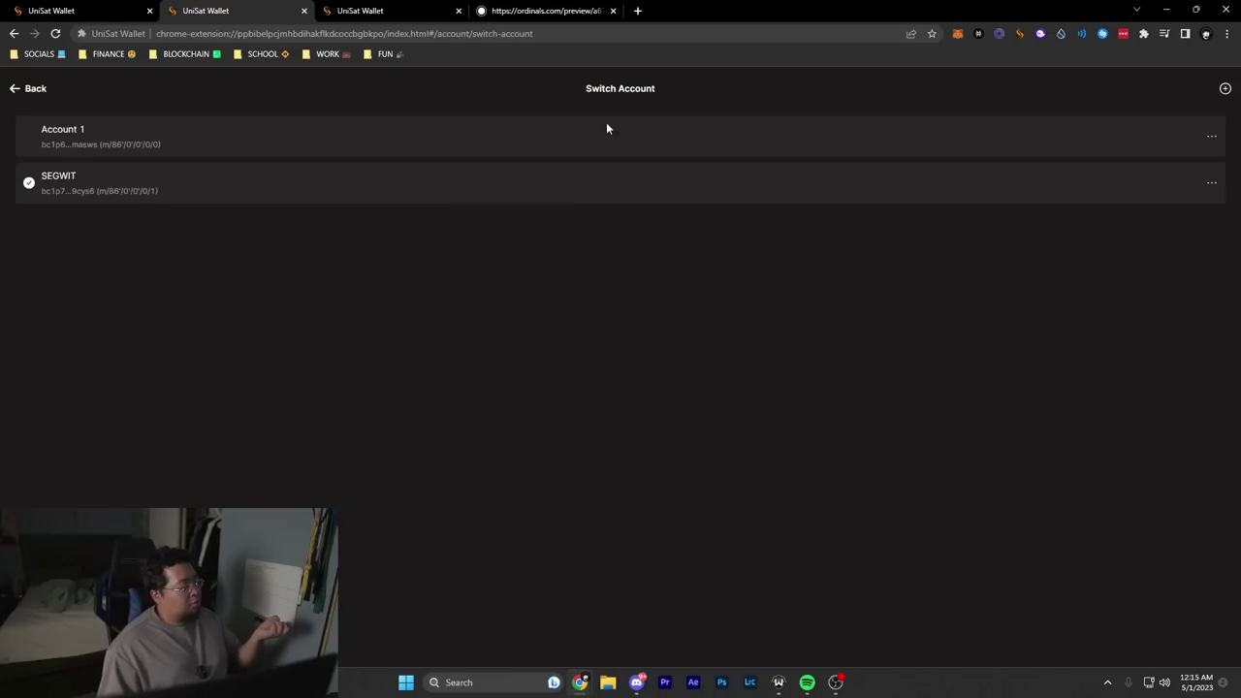
{"action": "left_click", "coordinate": [75, 130]}
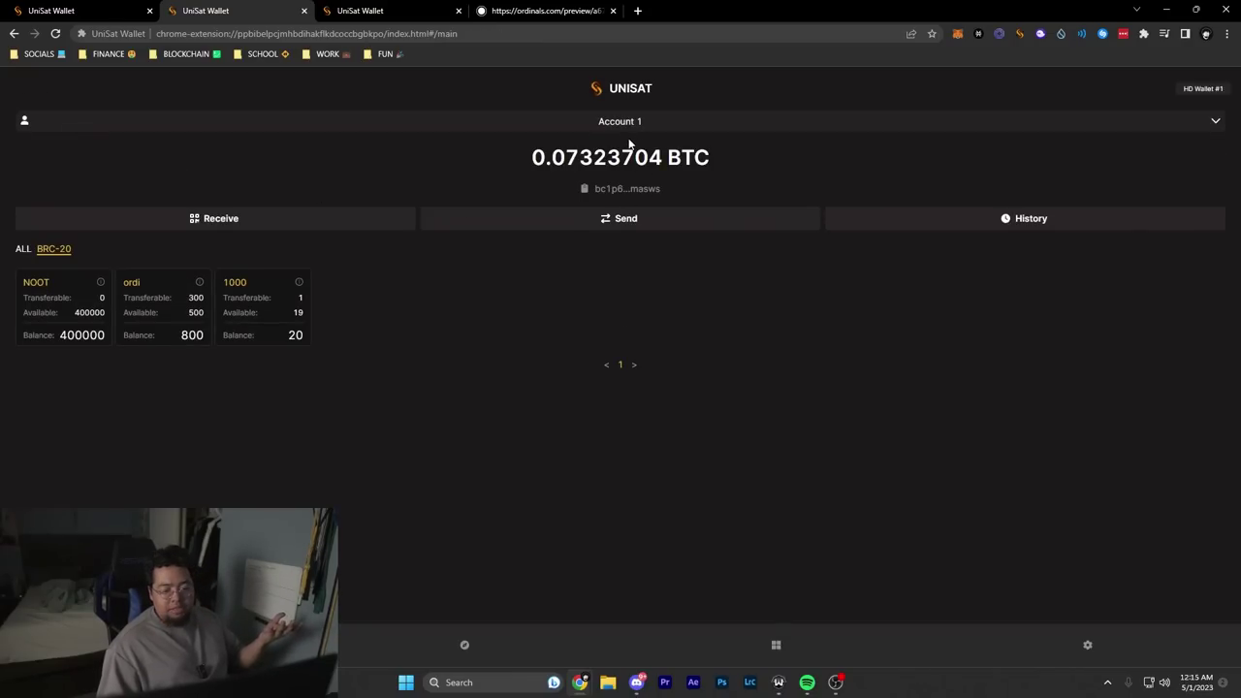
{"action": "key", "text": "ctrl+Page_Up"}
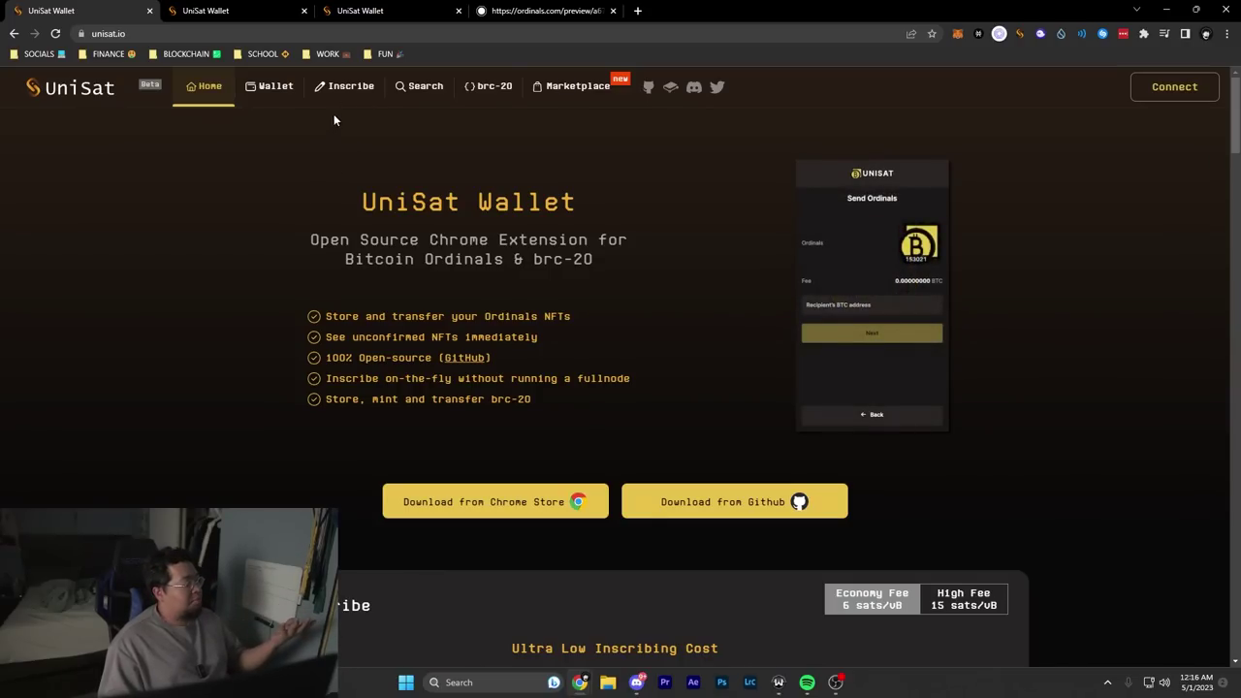
Step: Search the brc-20 token list for 'face' and open its token page
{"action": "left_click", "coordinate": [488, 86]}
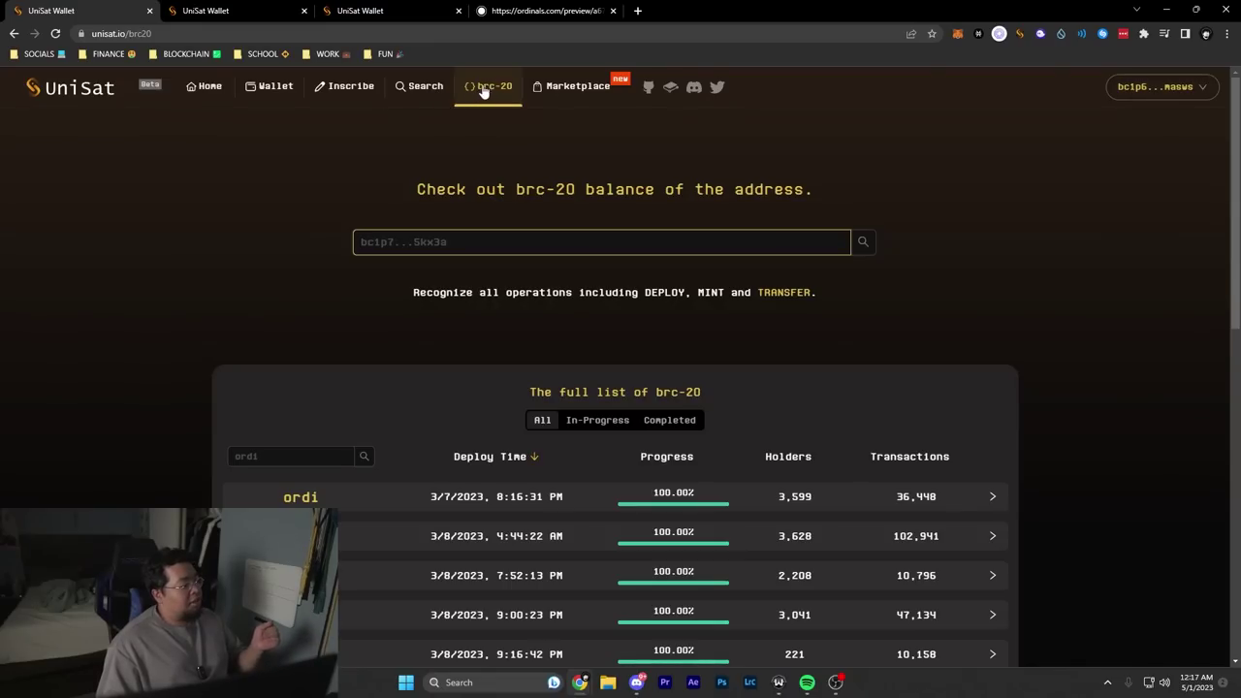
{"action": "left_click", "coordinate": [309, 457]}
{"action": "type", "text": "fac"}
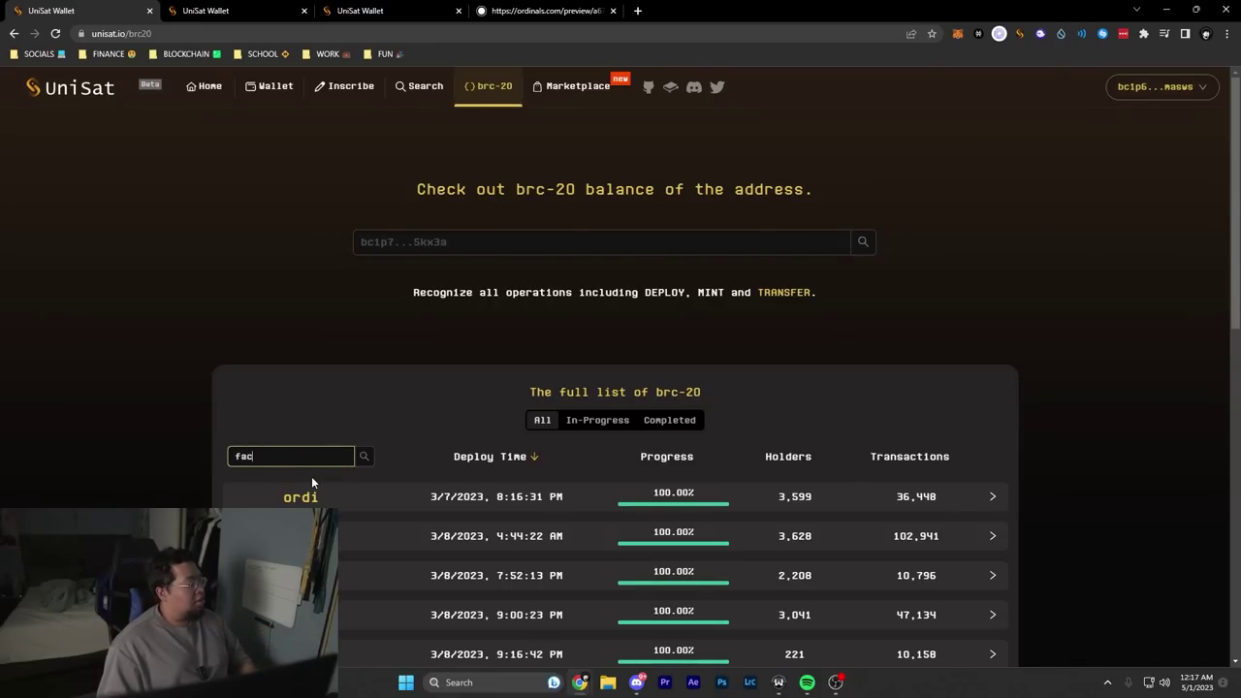
{"action": "type", "text": "e"}
{"action": "left_click", "coordinate": [364, 455]}
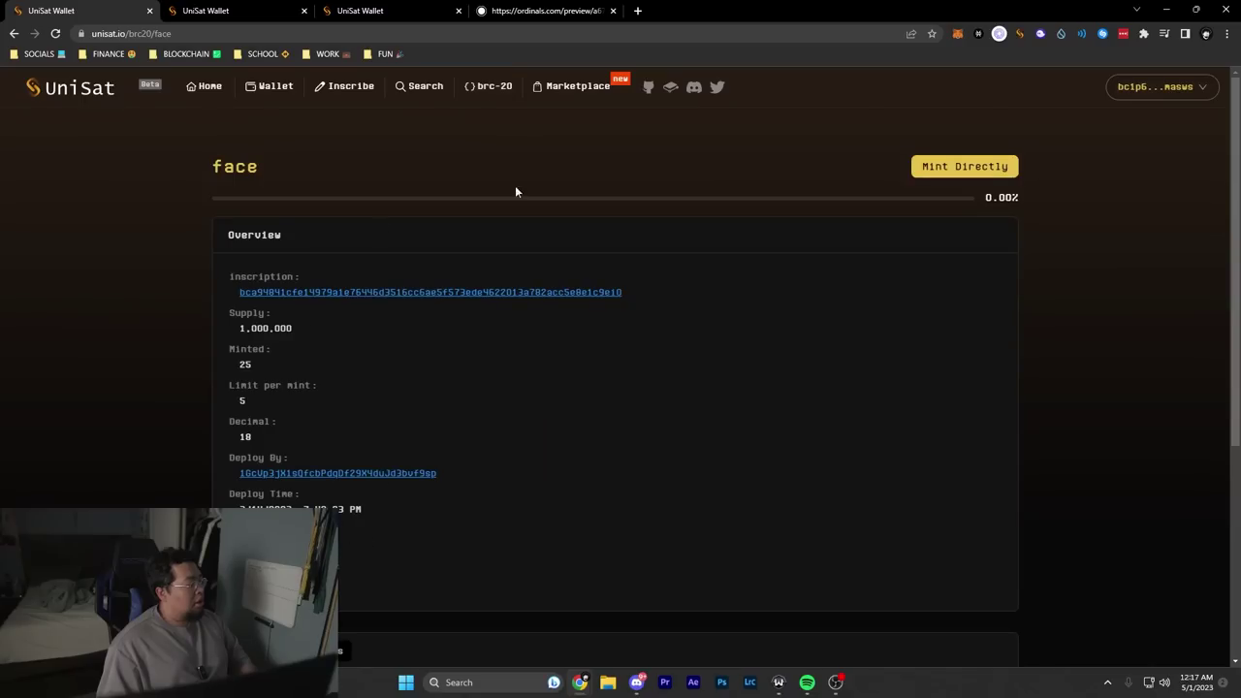
{"action": "scroll", "coordinate": [902, 175], "scroll_direction": "down", "scroll_amount": 1}
{"action": "scroll", "coordinate": [1042, 171], "scroll_direction": "up", "scroll_amount": 1}
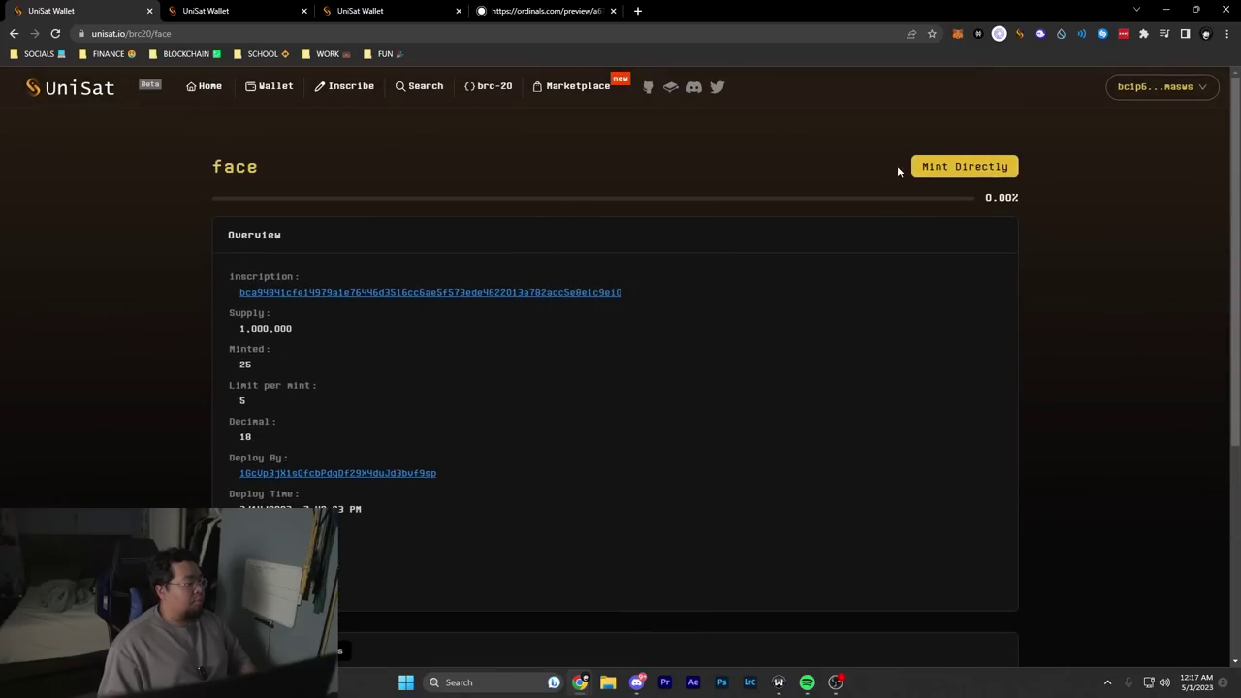
Step: Start a brc-20 inscription in the Inscribe service, then close the form
{"action": "left_click", "coordinate": [345, 87]}
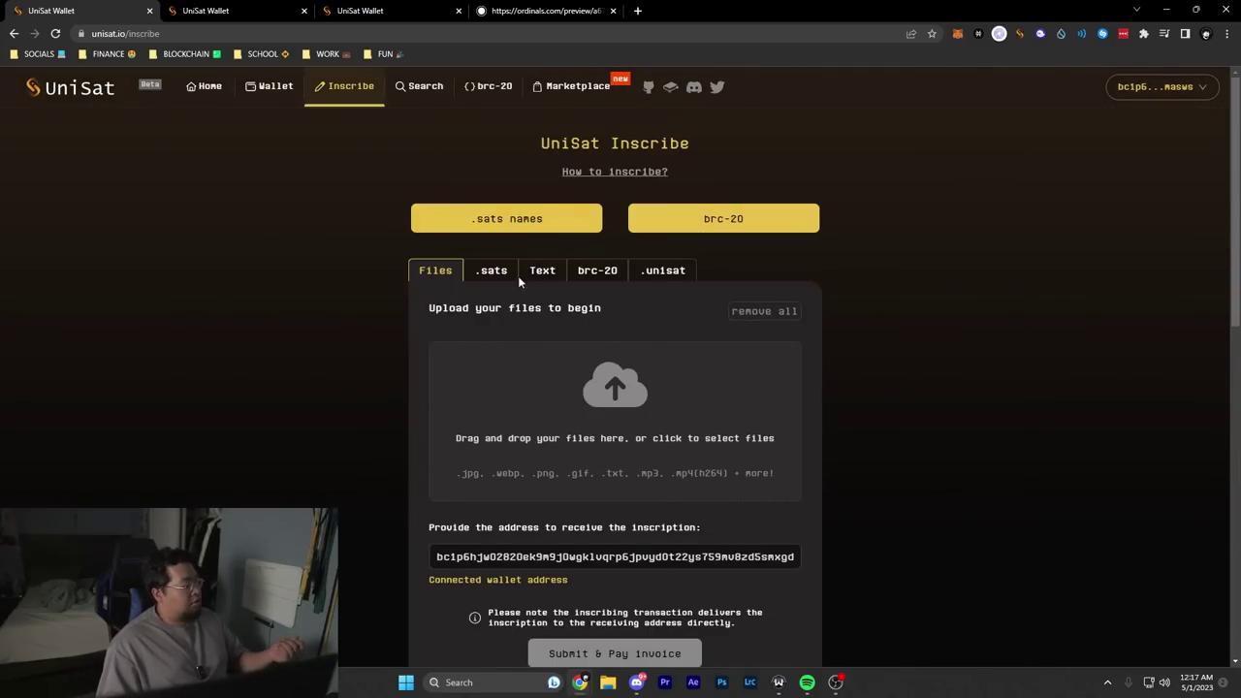
{"action": "left_click", "coordinate": [608, 278]}
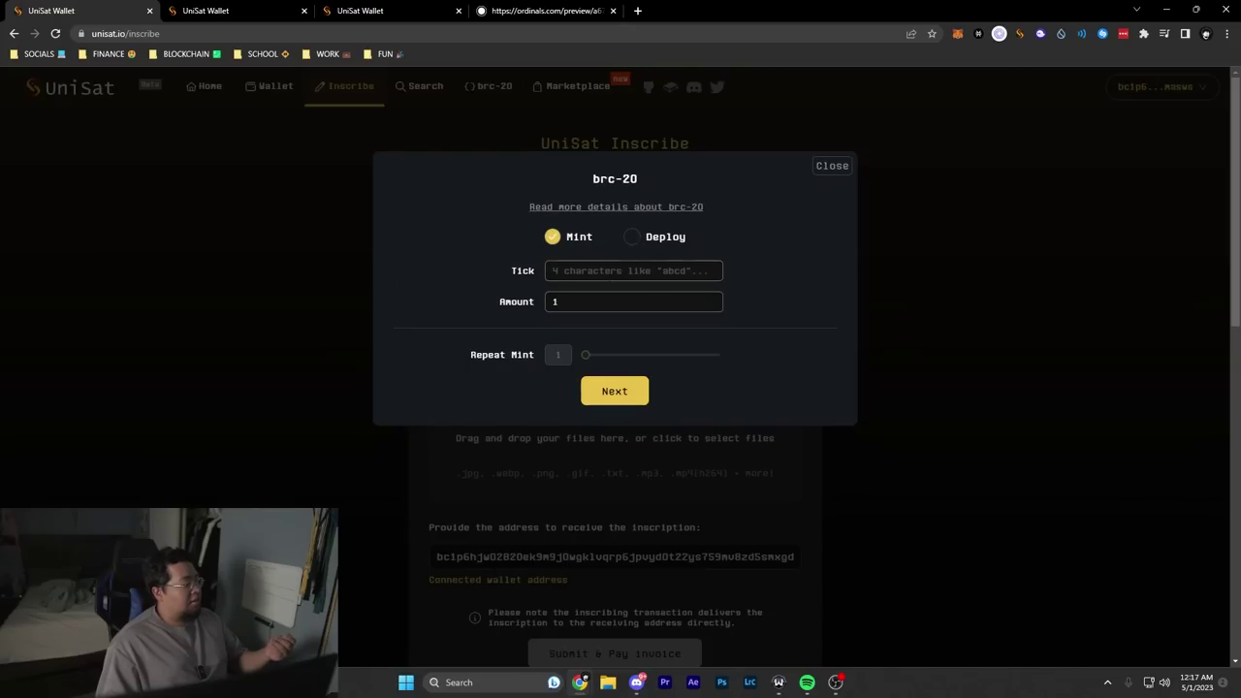
{"action": "type", "text": "face"}
{"action": "left_click", "coordinate": [832, 166]}
Step: Filter the brc-20 list by 'face' again, open its details, and mark the token name
{"action": "left_click", "coordinate": [489, 86]}
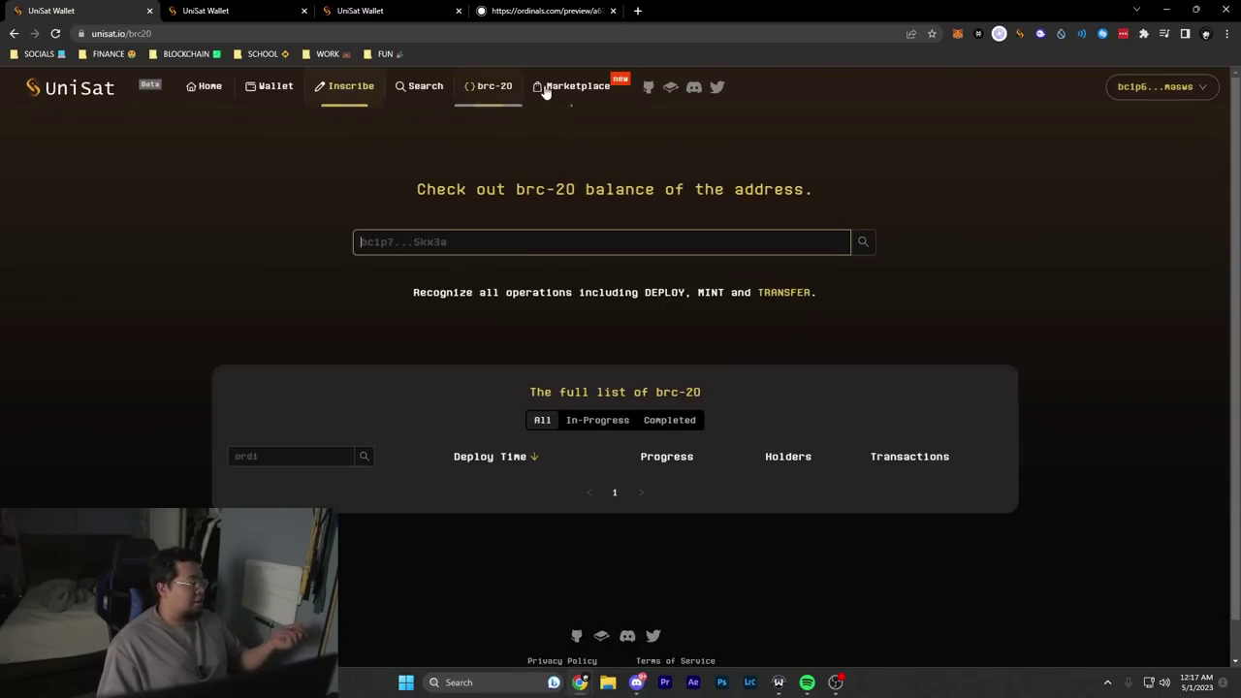
{"action": "left_click", "coordinate": [291, 455]}
{"action": "type", "text": "face"}
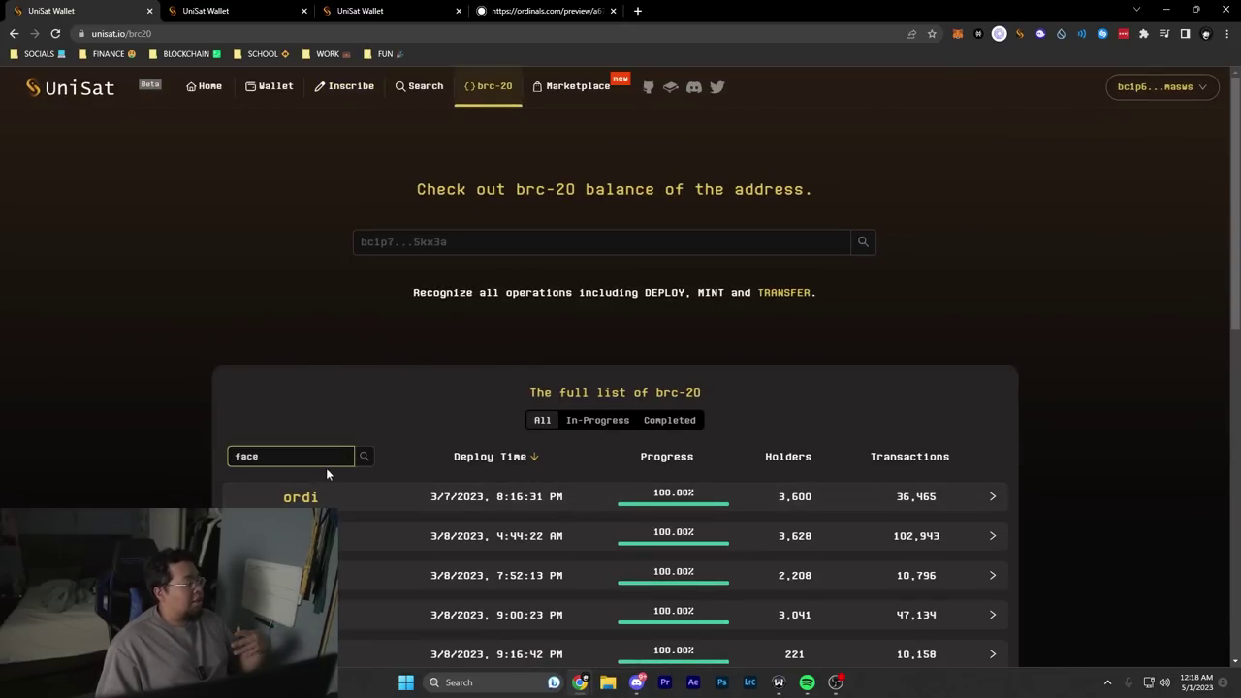
{"action": "left_click", "coordinate": [354, 485]}
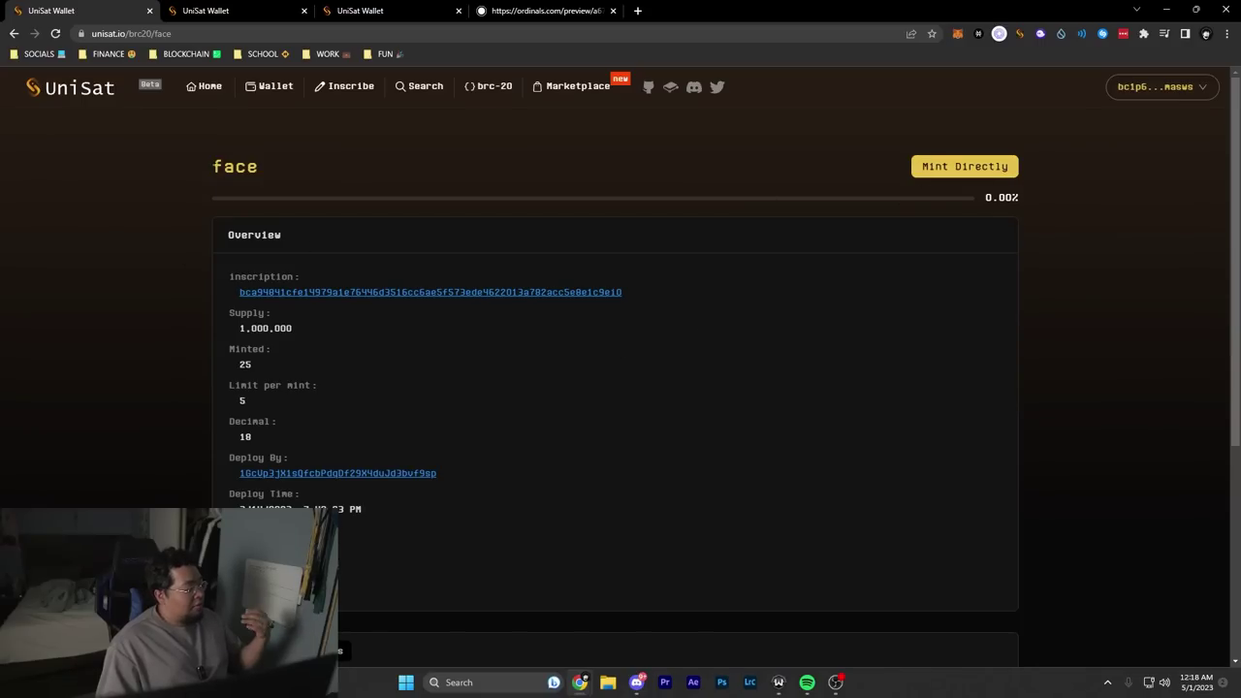
{"action": "left_click_drag", "start_coordinate": [208, 167], "coordinate": [307, 161]}
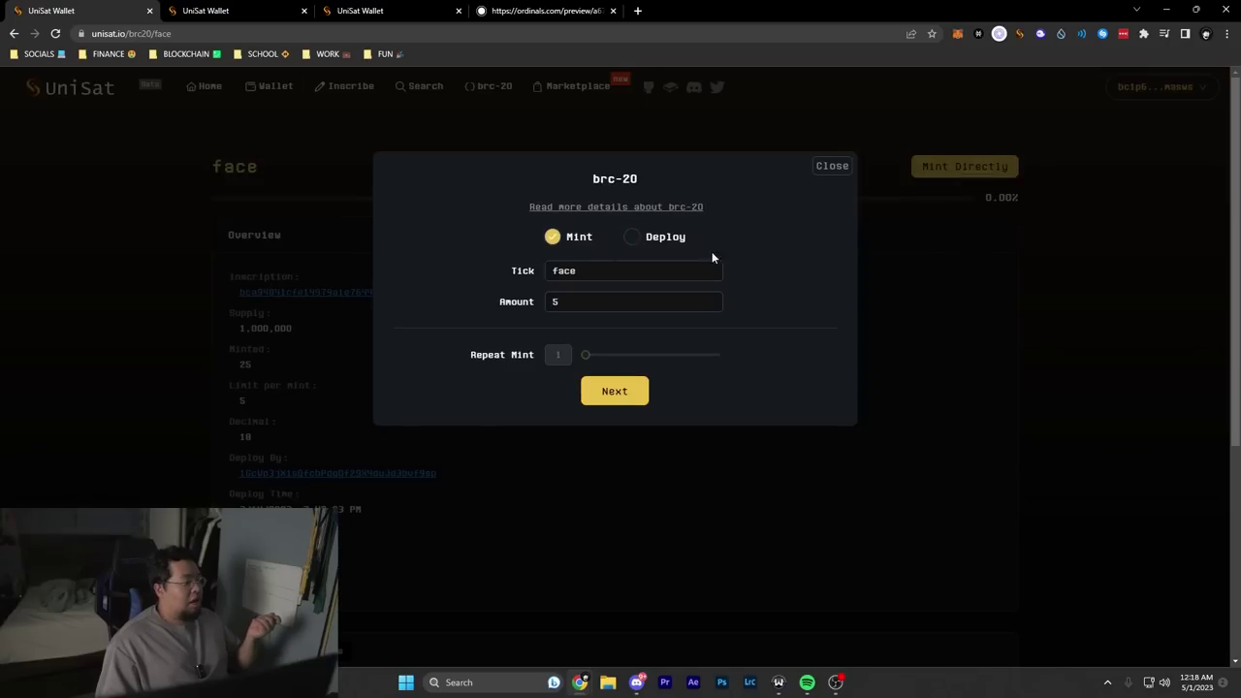
Step: Check tick face and amount 5, trying repeat mint 100 before resetting it to 1
{"action": "left_click", "coordinate": [511, 272]}
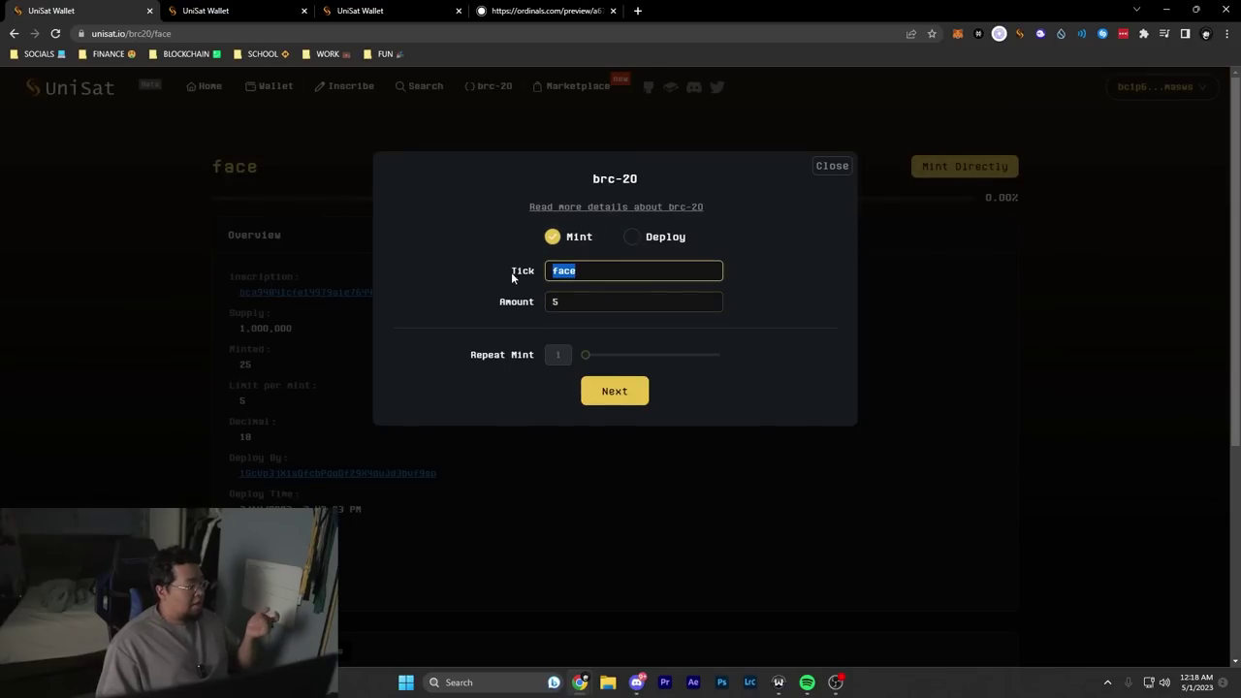
{"action": "left_click", "coordinate": [577, 270]}
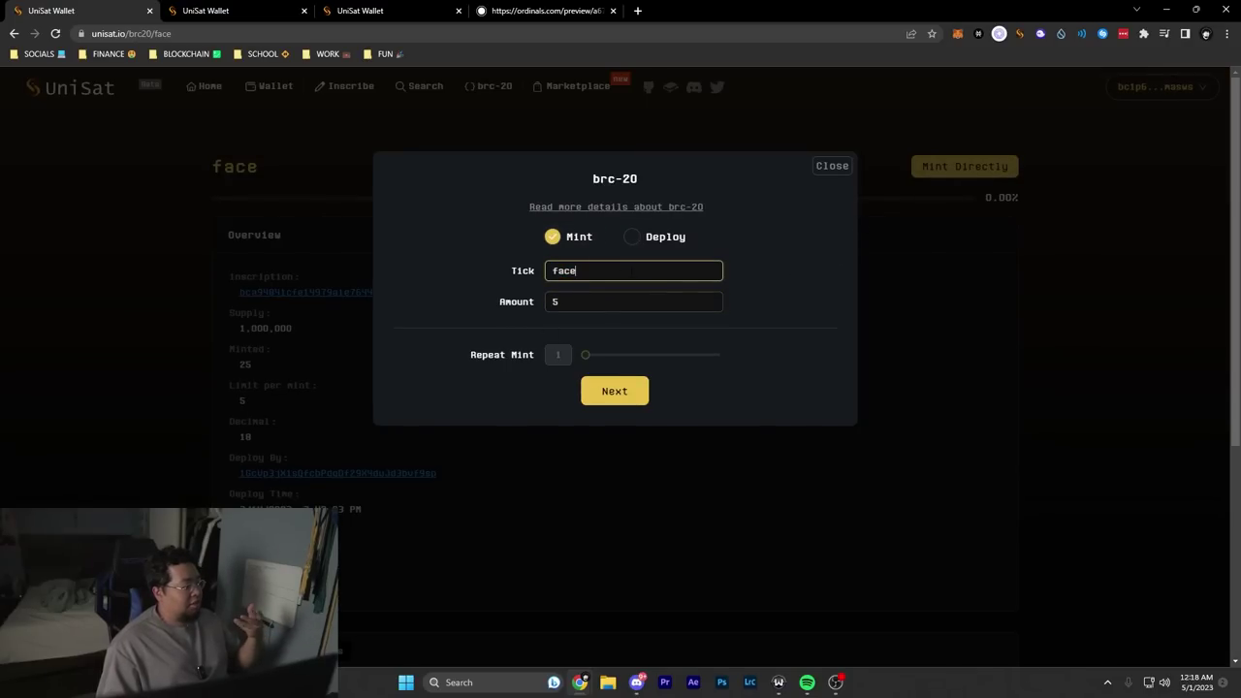
{"action": "left_click", "coordinate": [572, 302]}
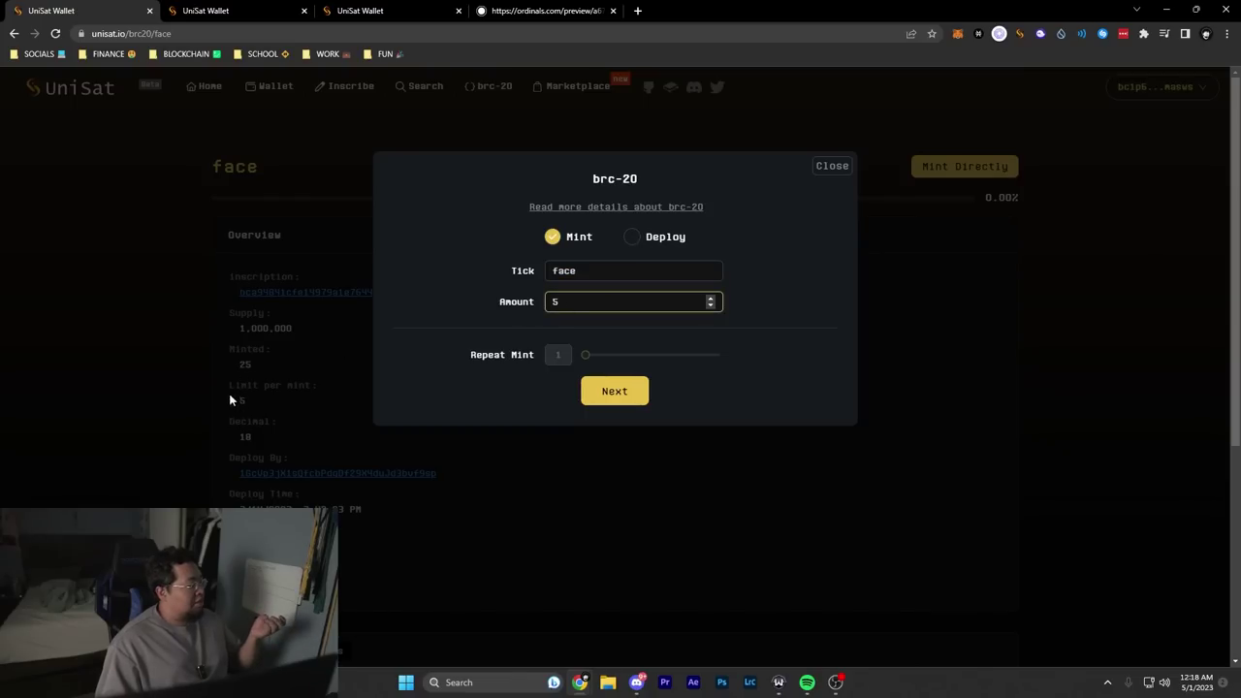
{"action": "mouse_move", "coordinate": [580, 358]}
{"action": "left_mouse_down"}
{"action": "mouse_move", "coordinate": [732, 355]}
{"action": "mouse_move", "coordinate": [576, 356]}
{"action": "left_mouse_up"}
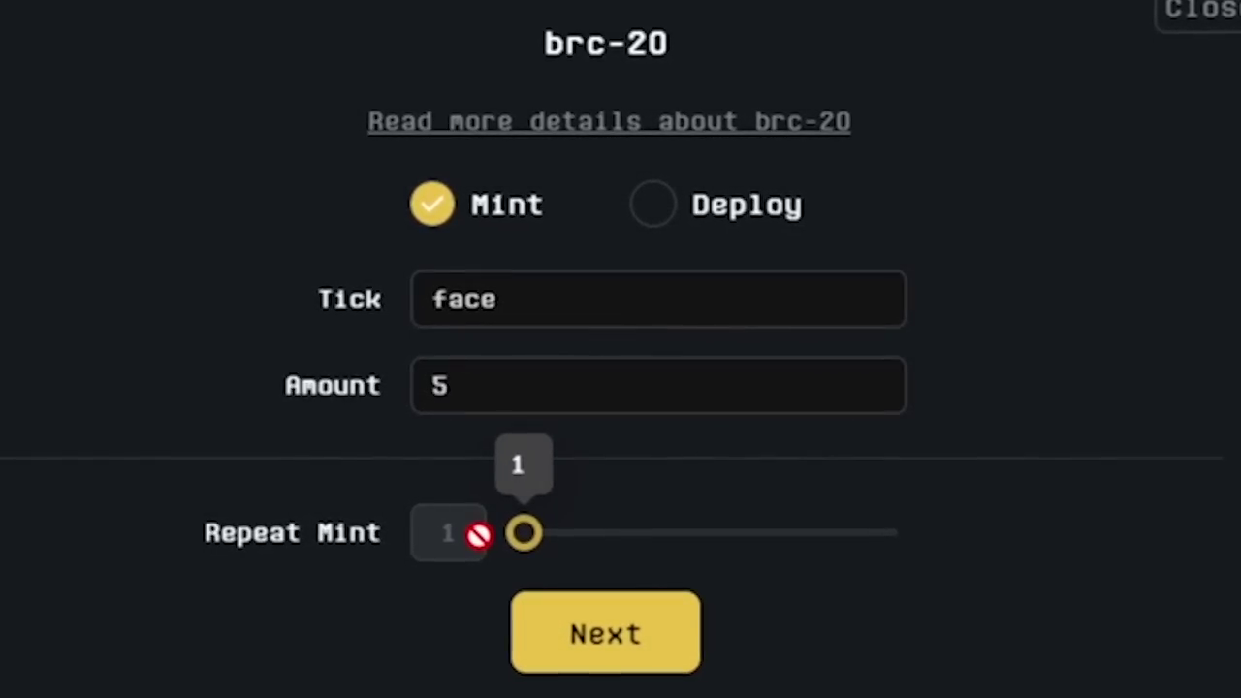
{"action": "left_click_drag", "start_coordinate": [524, 535], "coordinate": [923, 545]}
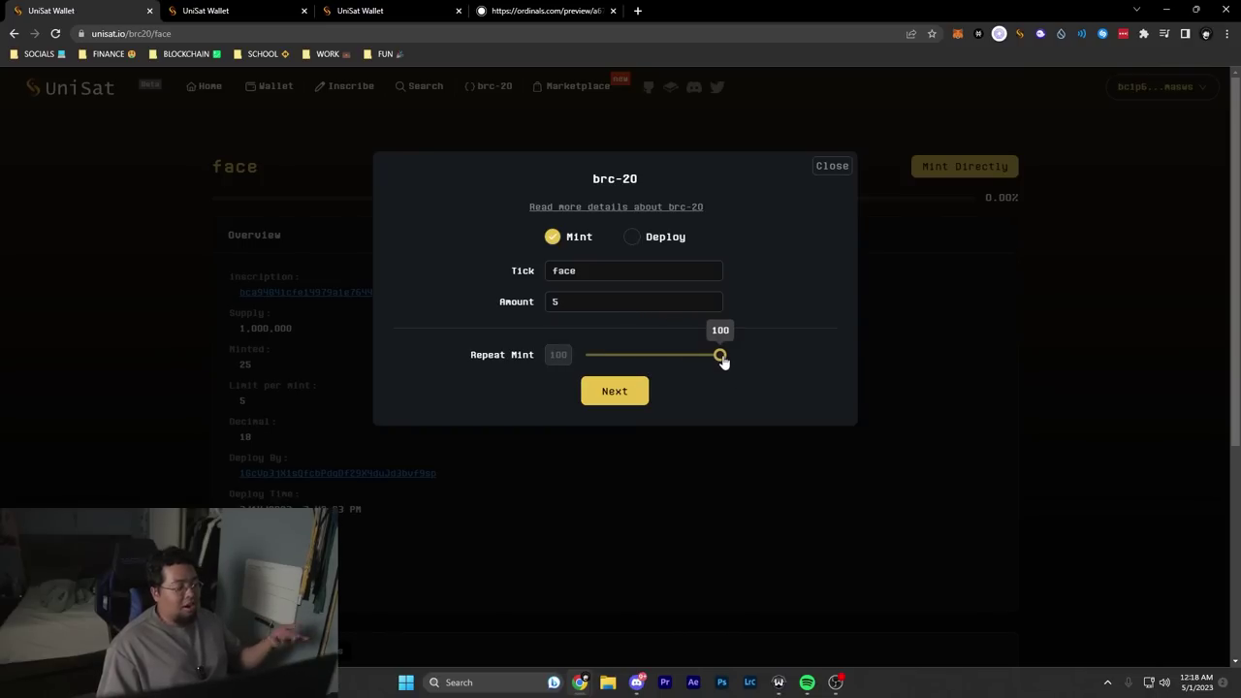
{"action": "left_click_drag", "start_coordinate": [720, 362], "coordinate": [541, 337]}
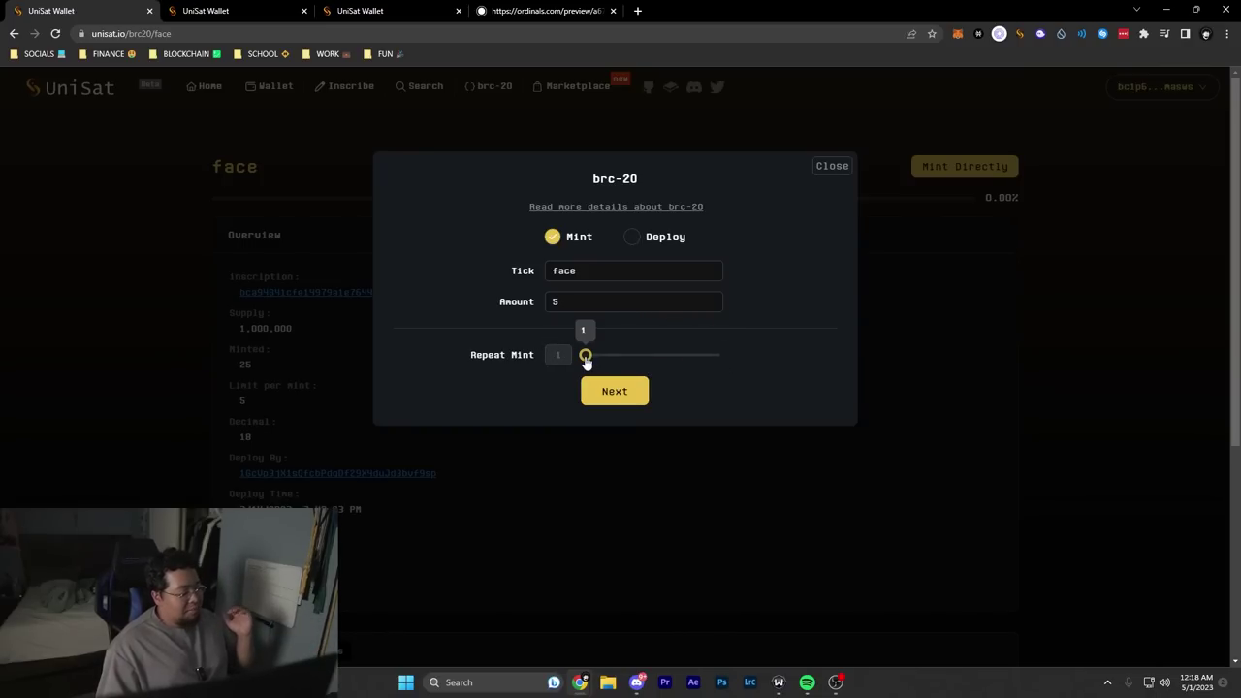
Step: Review the face mint inscription JSON and confirm it
{"action": "left_click", "coordinate": [621, 393]}
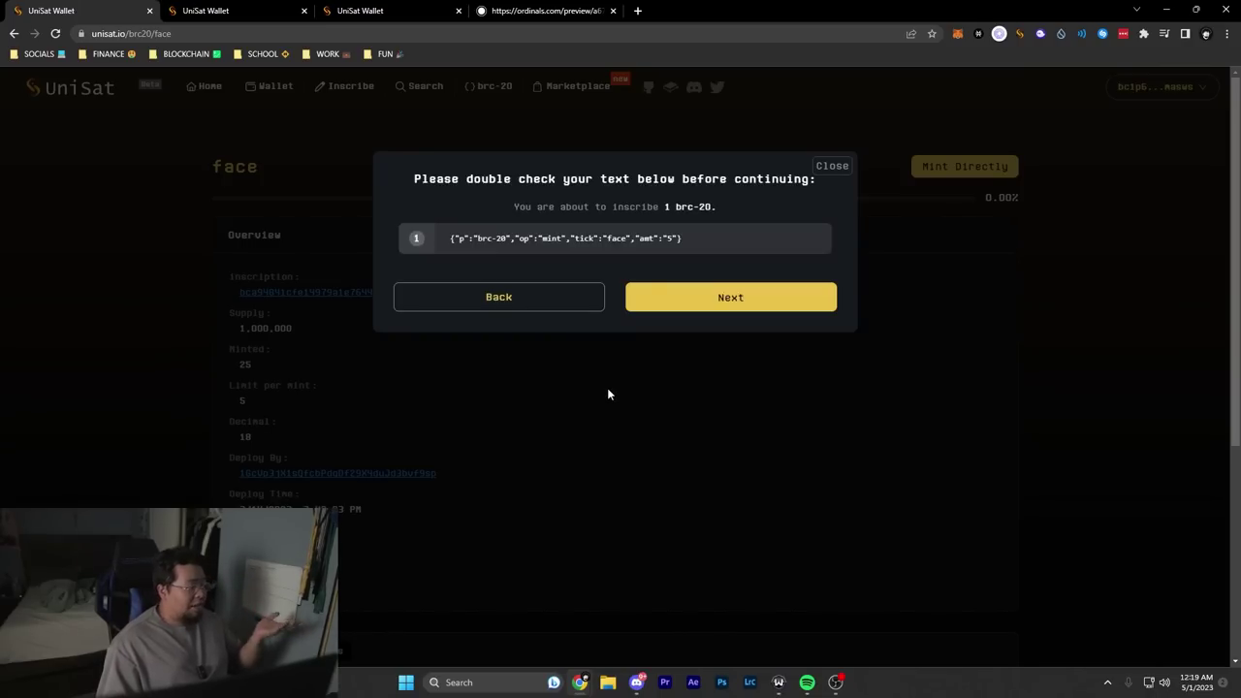
{"action": "left_click_drag", "start_coordinate": [685, 239], "coordinate": [427, 244]}
{"action": "left_click", "coordinate": [685, 237]}
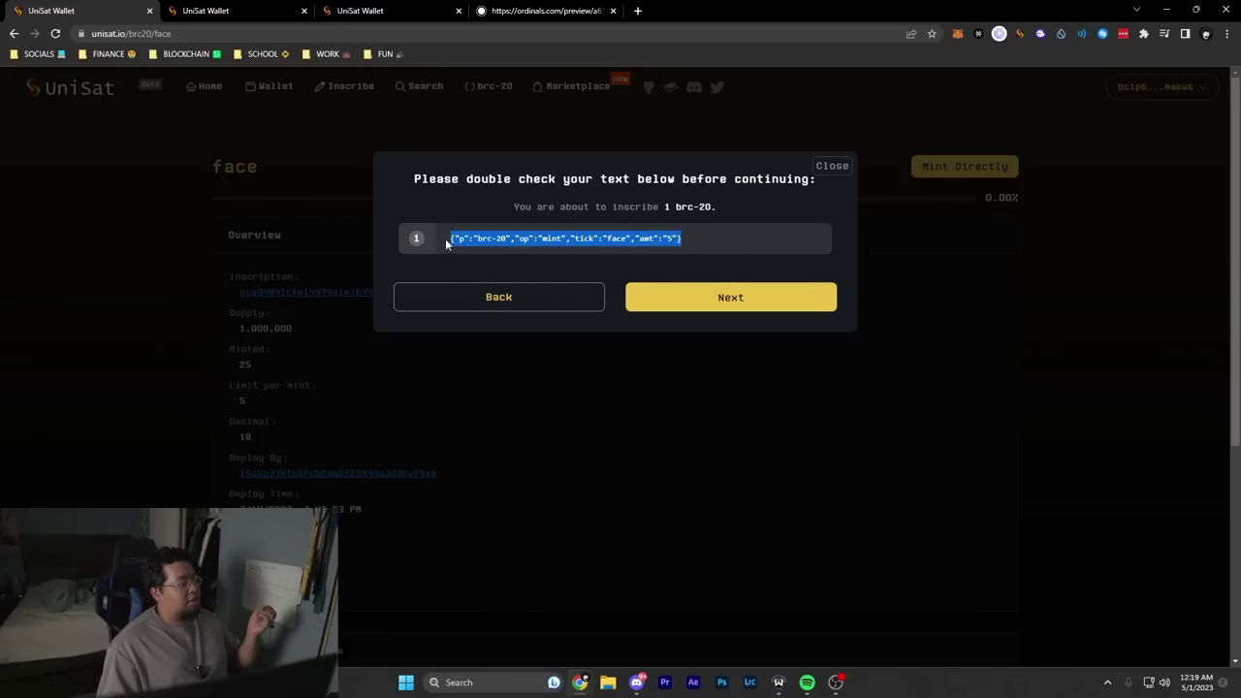
{"action": "left_click", "coordinate": [464, 245]}
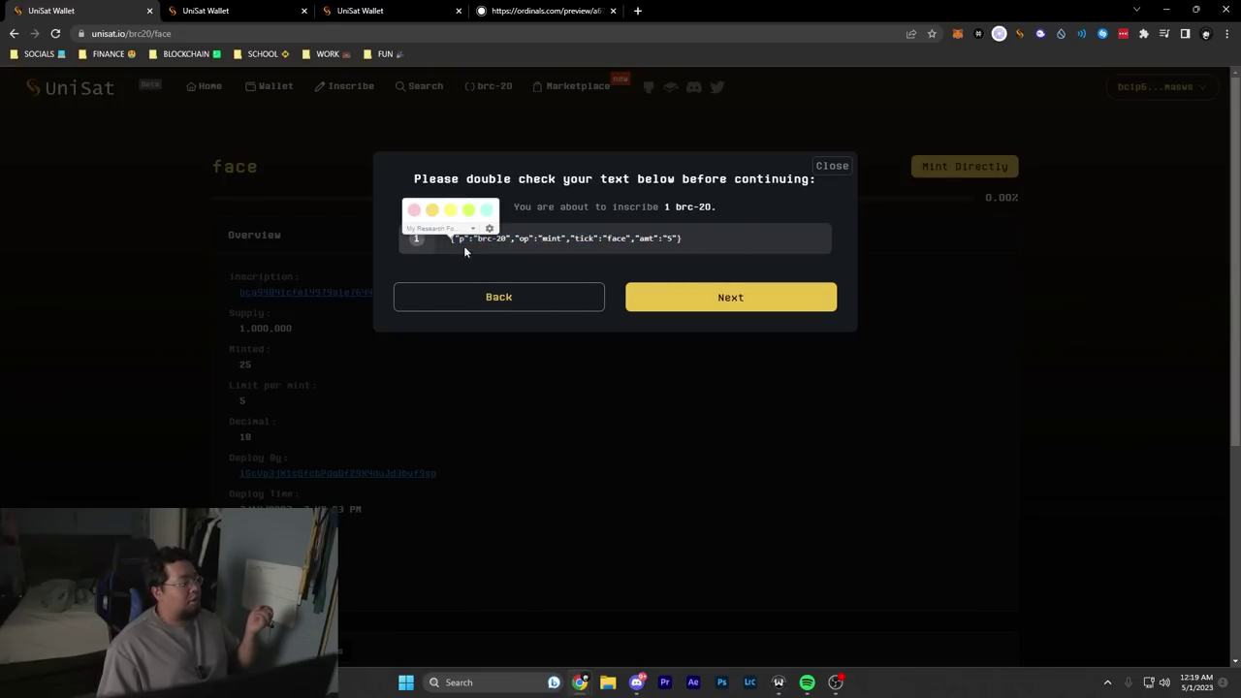
{"action": "left_click", "coordinate": [715, 303]}
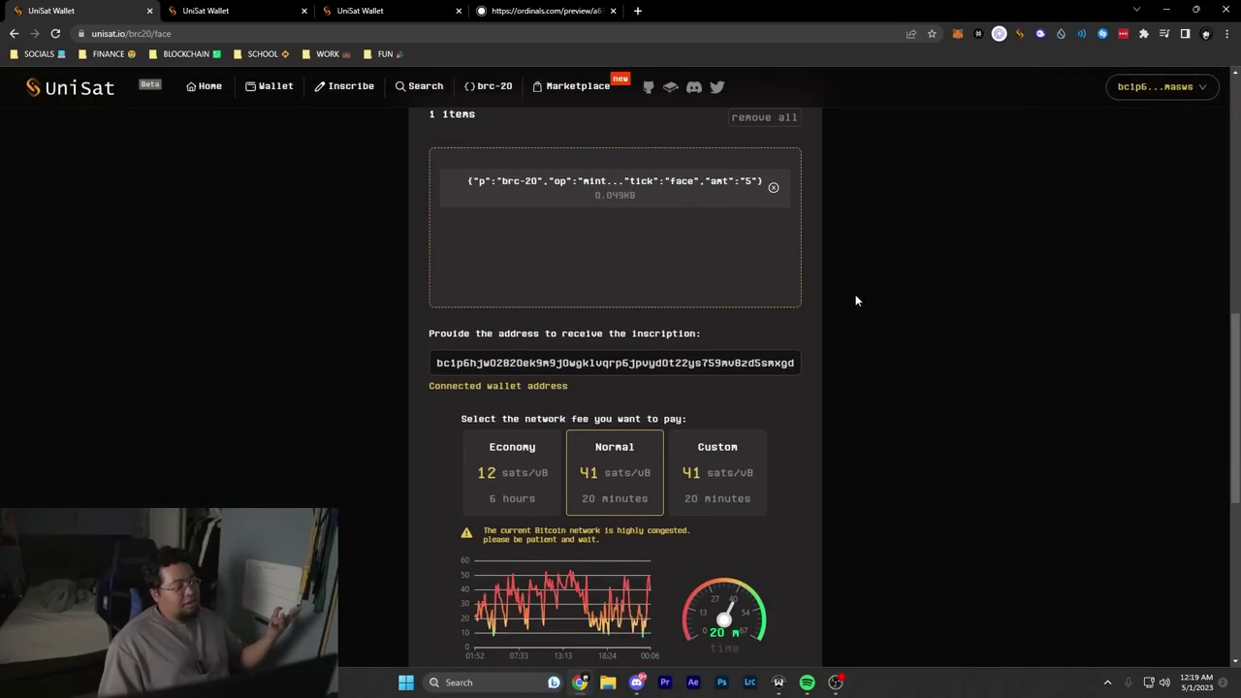
Step: Open the connected wallet's account menu and inspect the receiving address
{"action": "left_click", "coordinate": [1185, 92]}
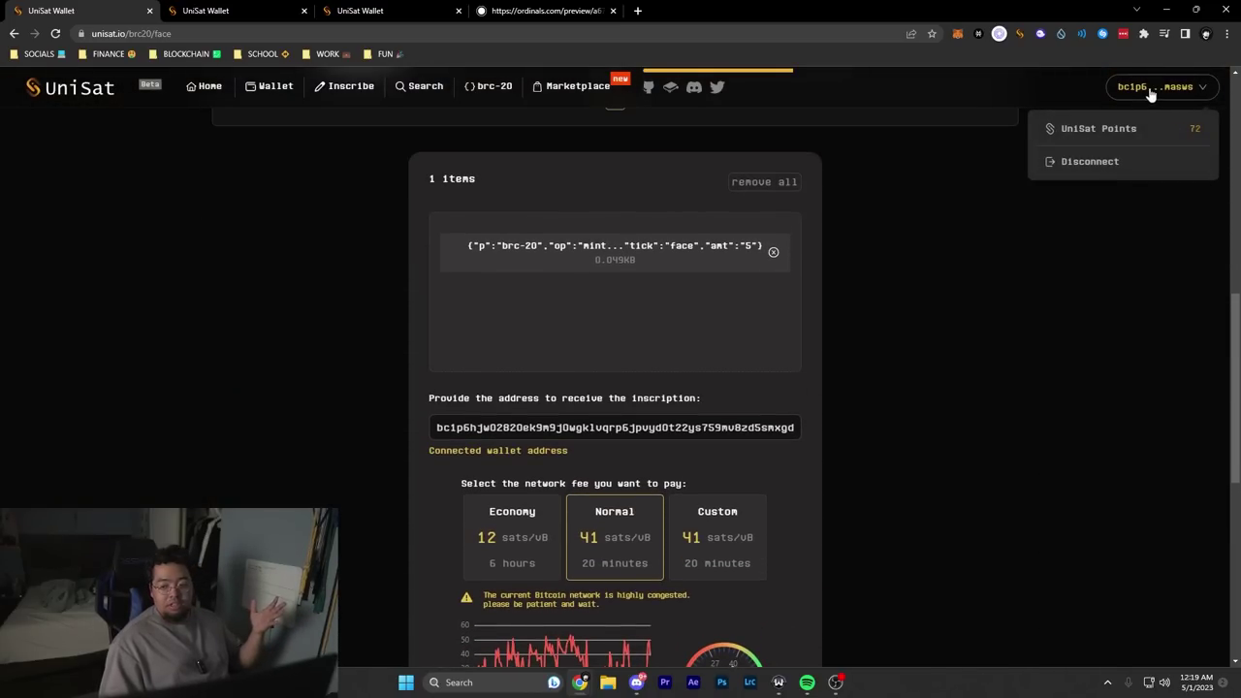
{"action": "scroll", "coordinate": [599, 355], "scroll_direction": "down", "scroll_amount": 2}
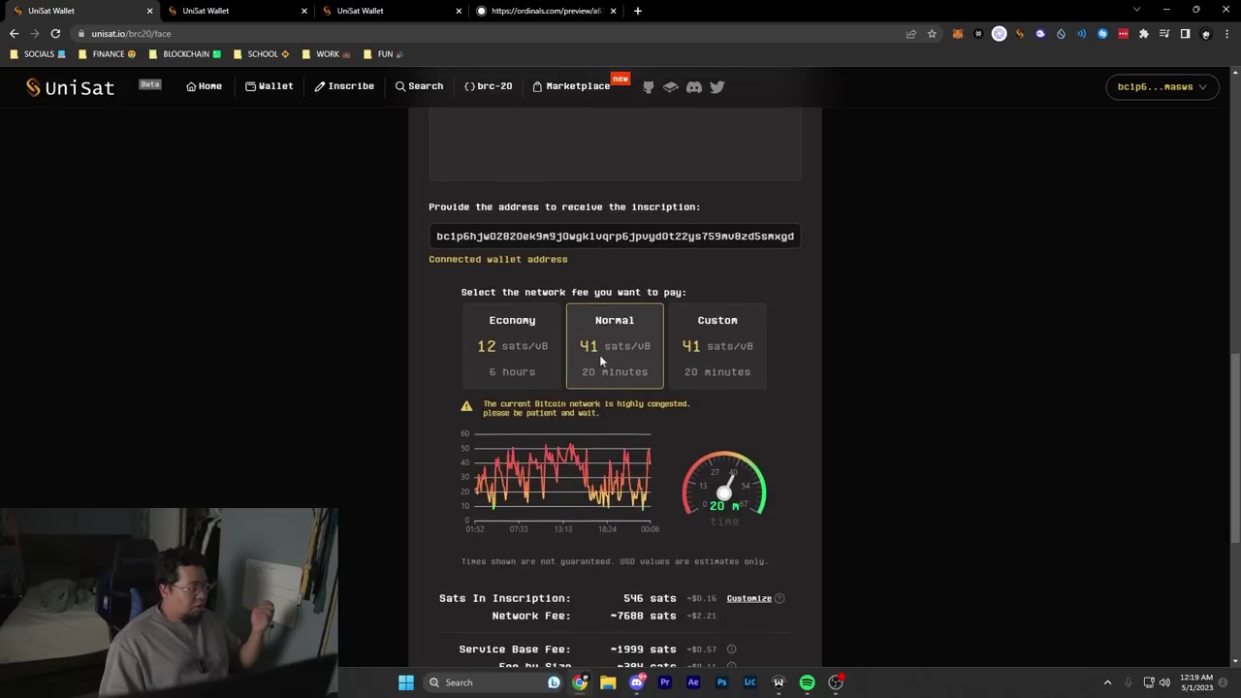
{"action": "scroll", "coordinate": [599, 355], "scroll_direction": "up", "scroll_amount": 2}
{"action": "left_click_drag", "start_coordinate": [608, 427], "coordinate": [877, 430]}
{"action": "key", "text": "Left"}
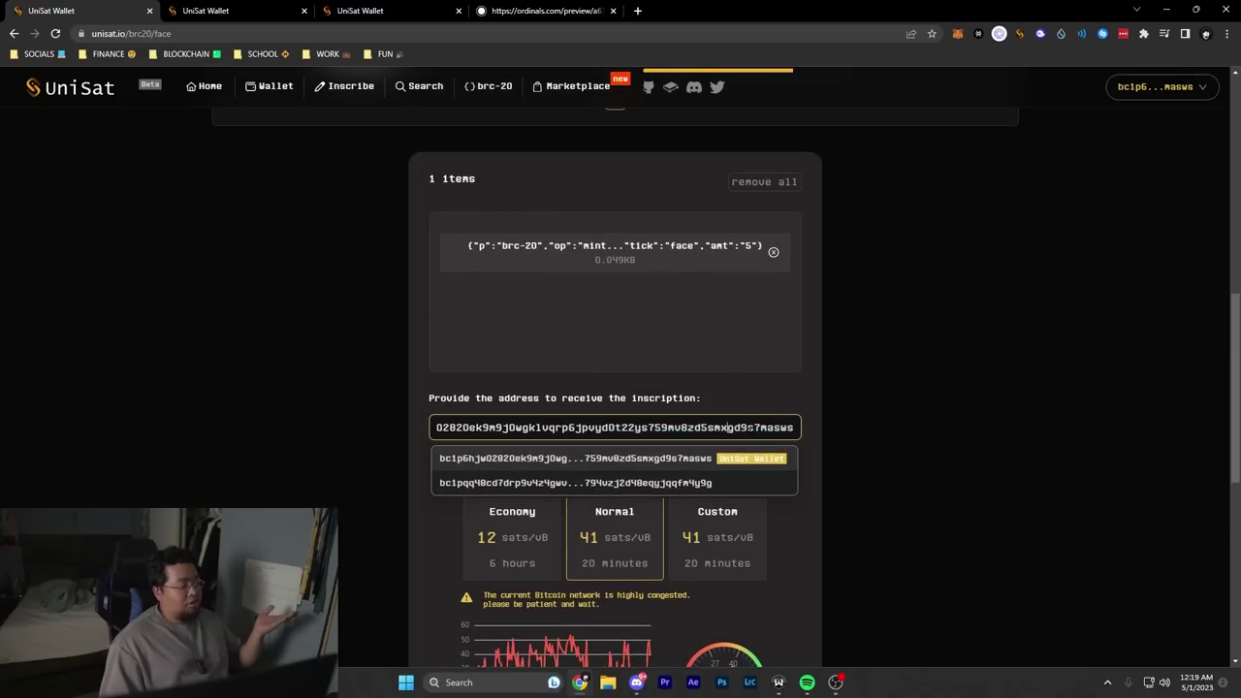
{"action": "key", "text": "Home"}
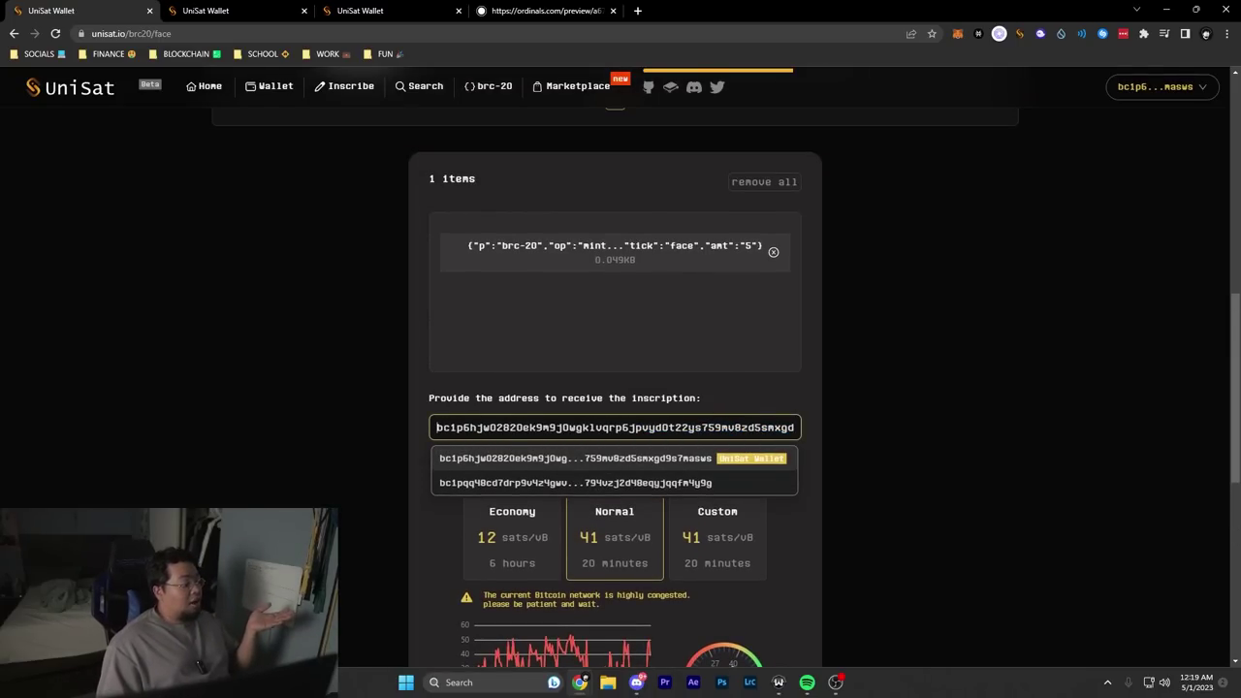
Step: Open the UniSat Wallet extension popup to check balances and tokens
{"action": "left_click", "coordinate": [1020, 32]}
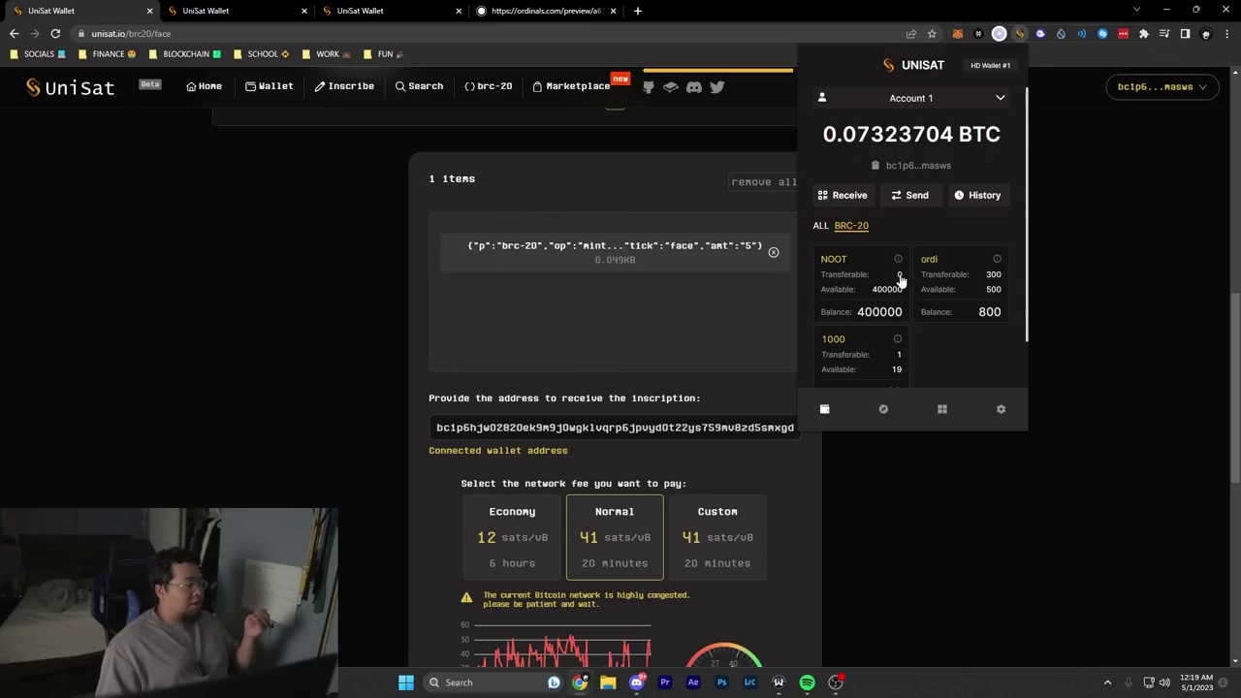
{"action": "key", "text": "Escape"}
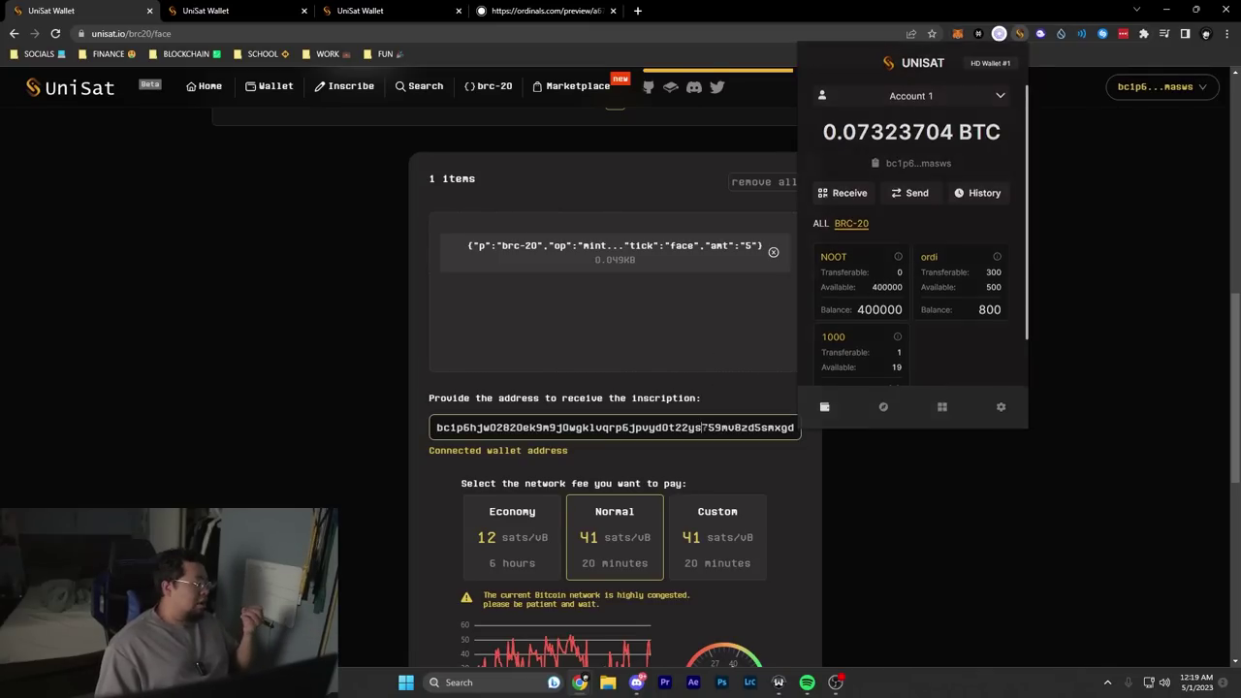
{"action": "left_click", "coordinate": [1018, 34]}
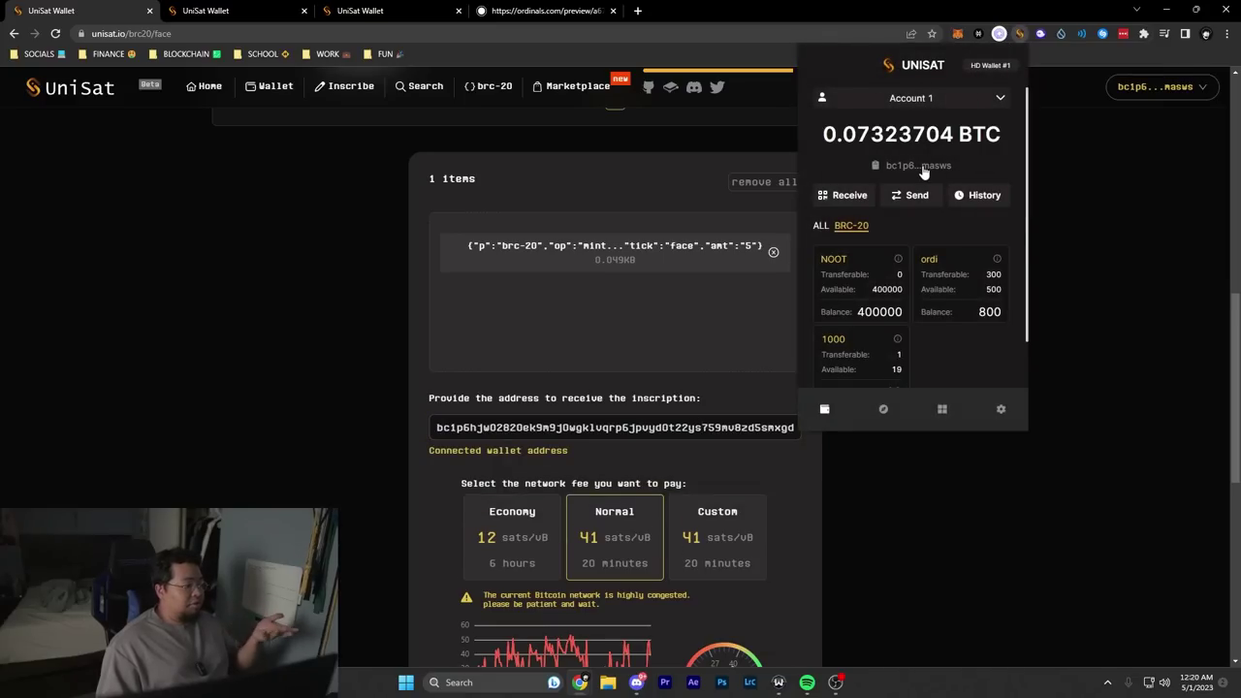
Step: Load mempool.space in a new browser tab
{"action": "key", "text": "ctrl+t"}
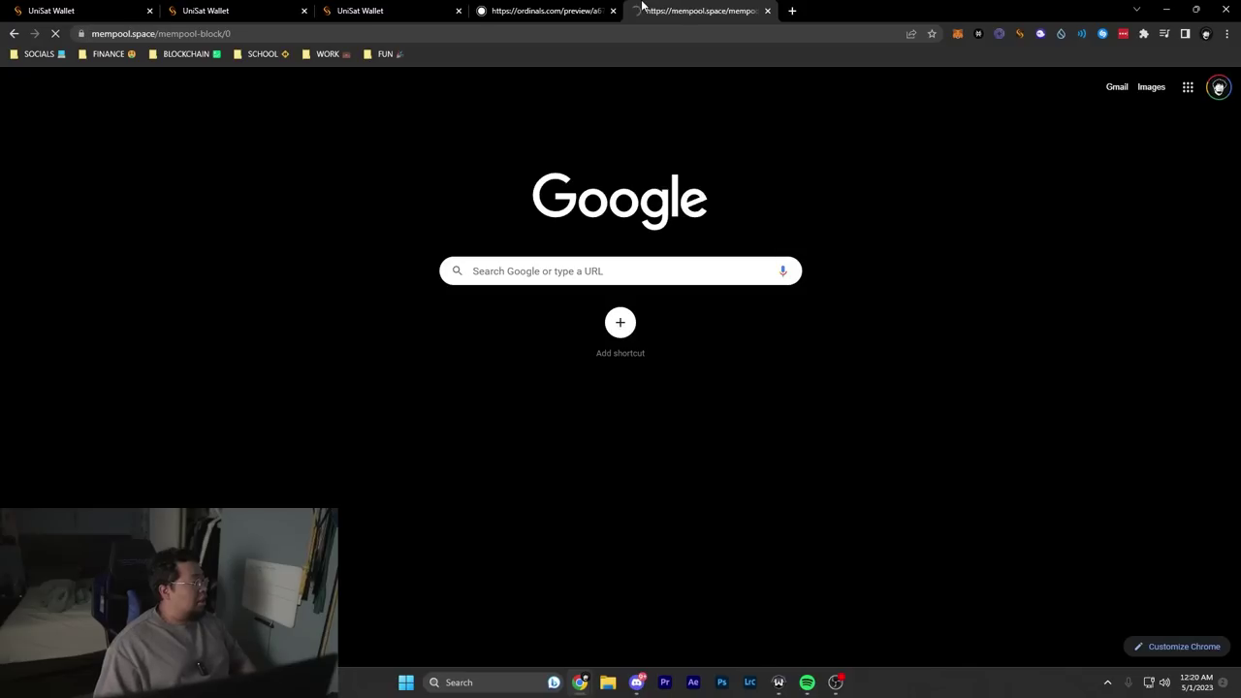
{"action": "type", "text": "mempool.space"}
{"action": "key", "text": "Return"}
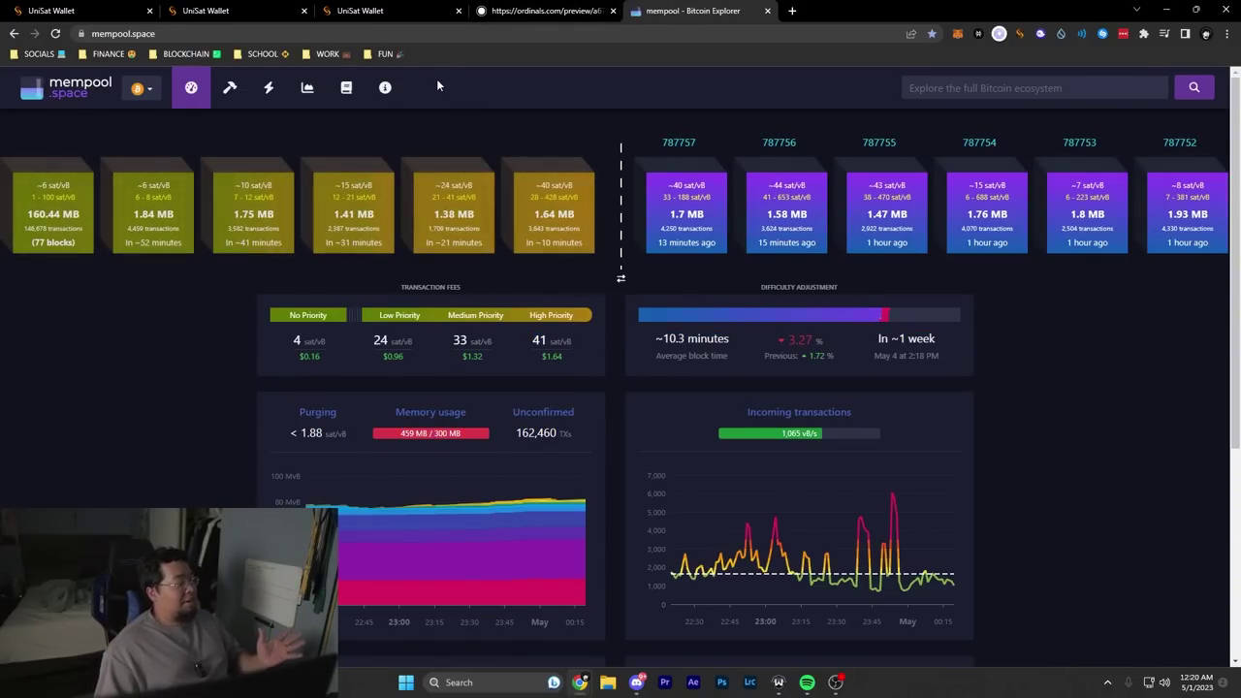
Step: Enter a custom network fee of 50 sats/vB, comparing against mempool.space rates
{"action": "key", "text": "ctrl+1"}
{"action": "left_click", "coordinate": [737, 456]}
{"action": "scroll", "coordinate": [739, 458], "scroll_direction": "down", "scroll_amount": 1}
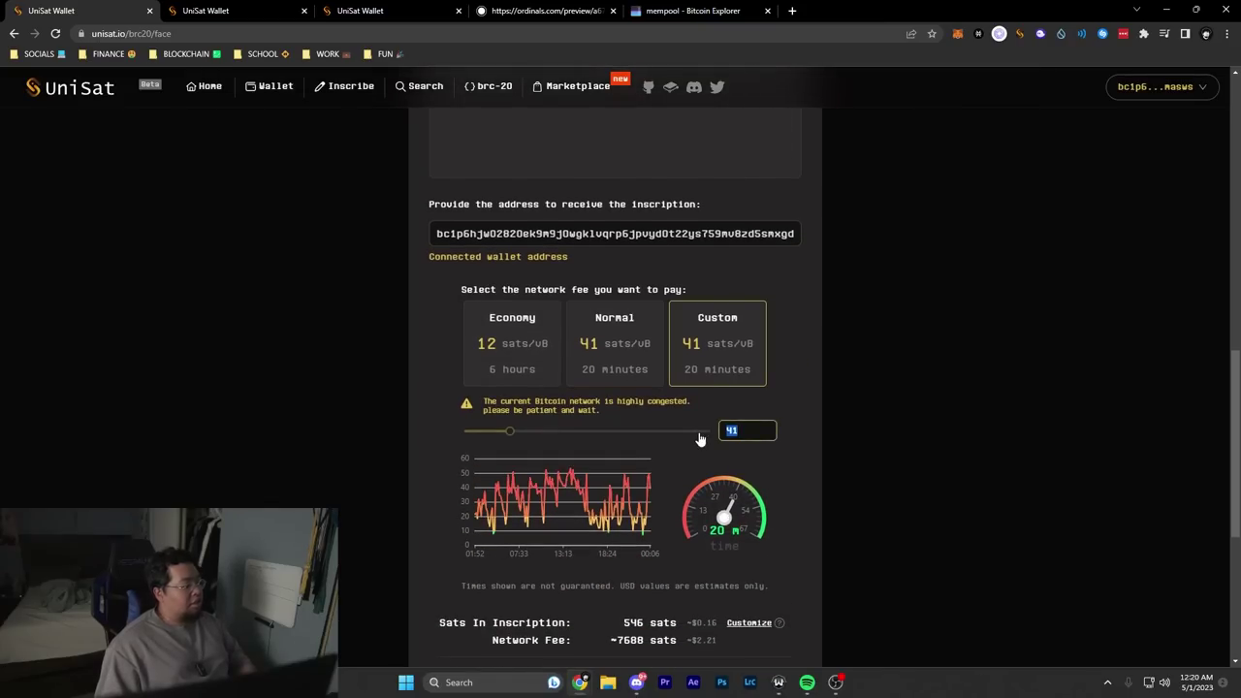
{"action": "type", "text": "50"}
{"action": "key", "text": "ctrl+5"}
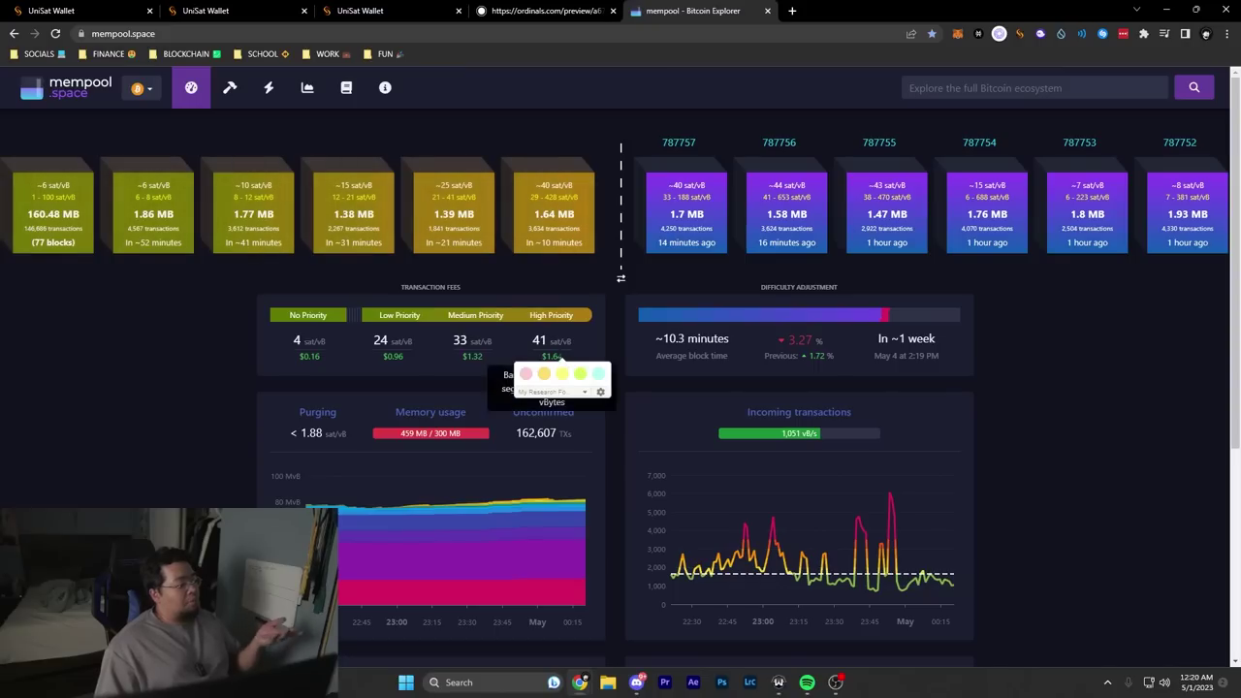
{"action": "key", "text": "ctrl+1"}
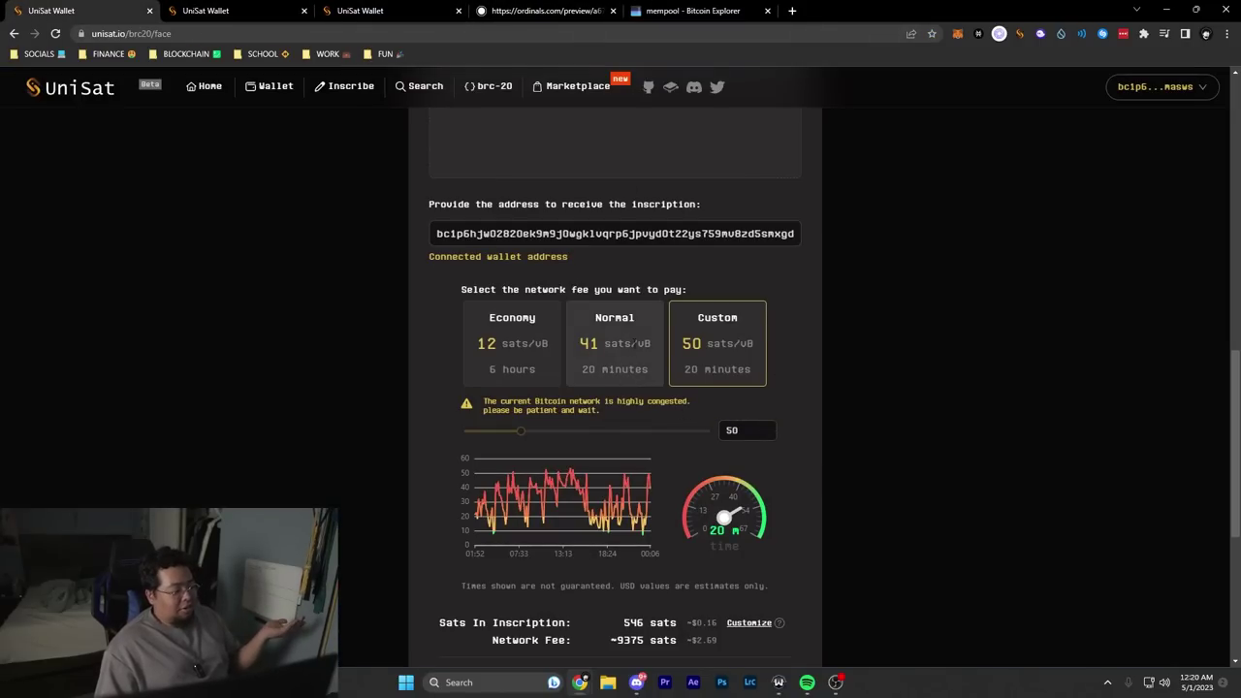
Step: Highlight the roughly 12000 sats total cost of the face mint
{"action": "scroll", "coordinate": [644, 521], "scroll_direction": "down", "scroll_amount": 3}
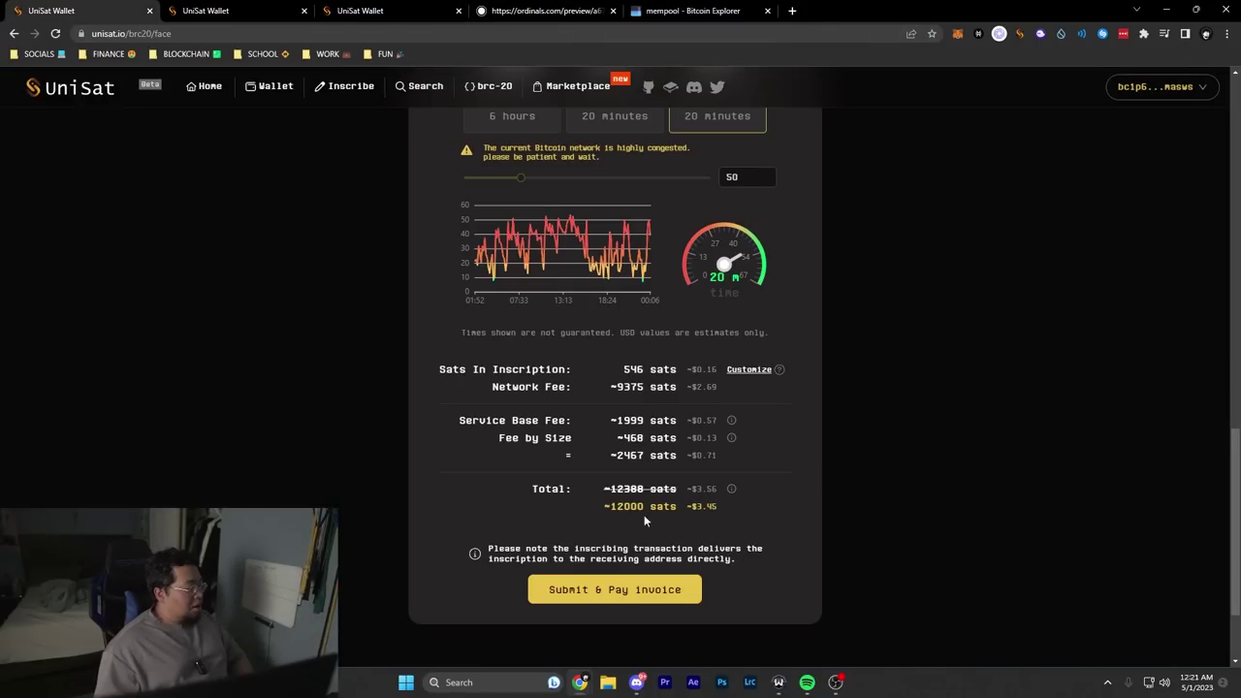
{"action": "mouse_move", "coordinate": [732, 511]}
{"action": "left_mouse_down"}
{"action": "mouse_move", "coordinate": [588, 505]}
{"action": "mouse_move", "coordinate": [706, 519]}
{"action": "mouse_move", "coordinate": [693, 510]}
{"action": "left_mouse_up"}
{"action": "left_click", "coordinate": [706, 519]}
{"action": "double_click", "coordinate": [626, 506]}
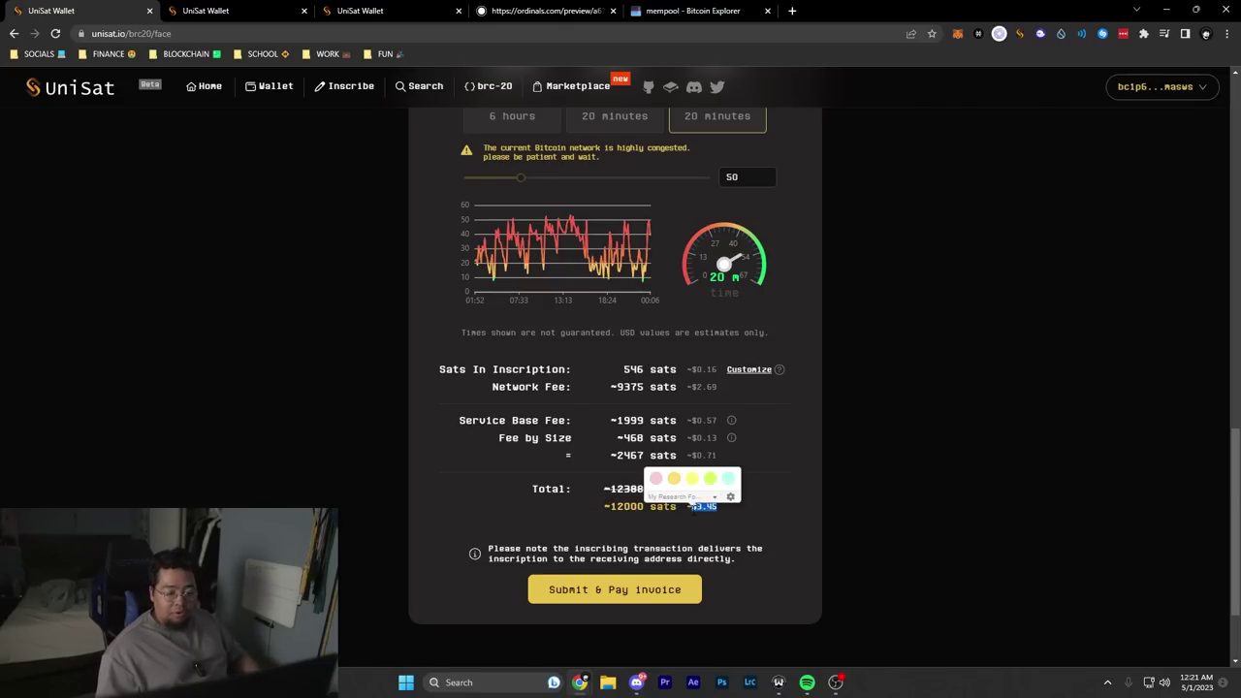
Step: Pay the 12000-sat inscription order from the UniSat Wallet and sign the transaction
{"action": "left_click", "coordinate": [647, 592]}
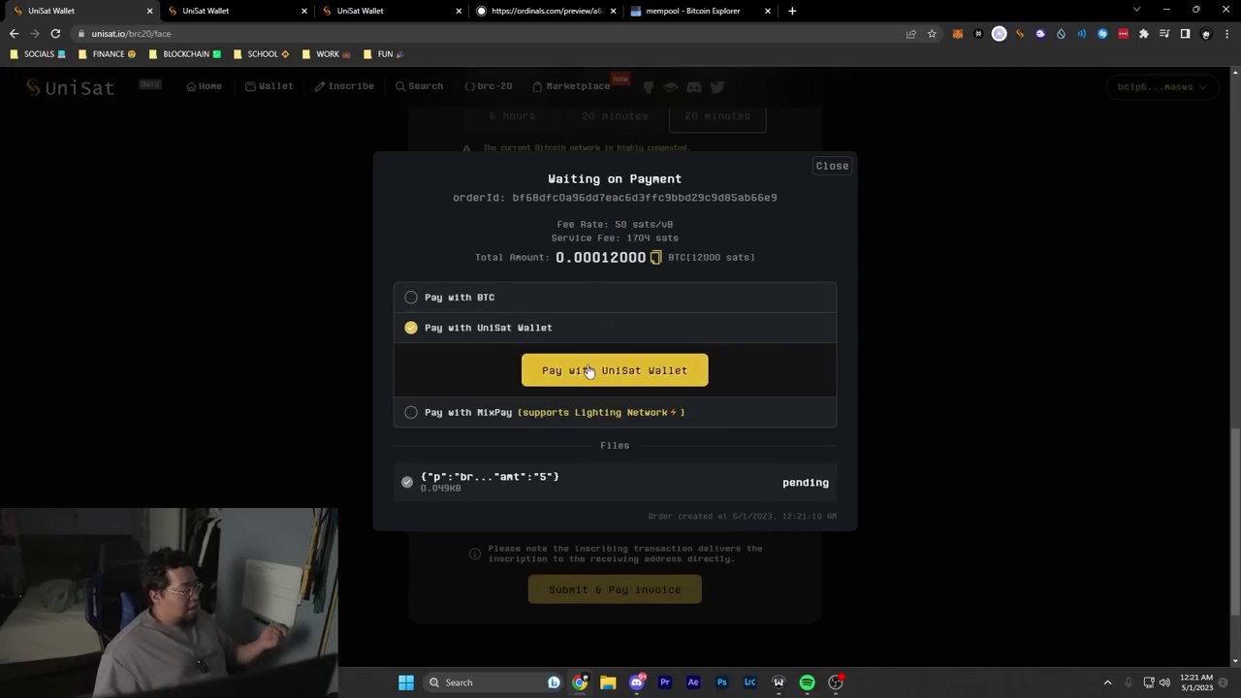
{"action": "left_click", "coordinate": [625, 419]}
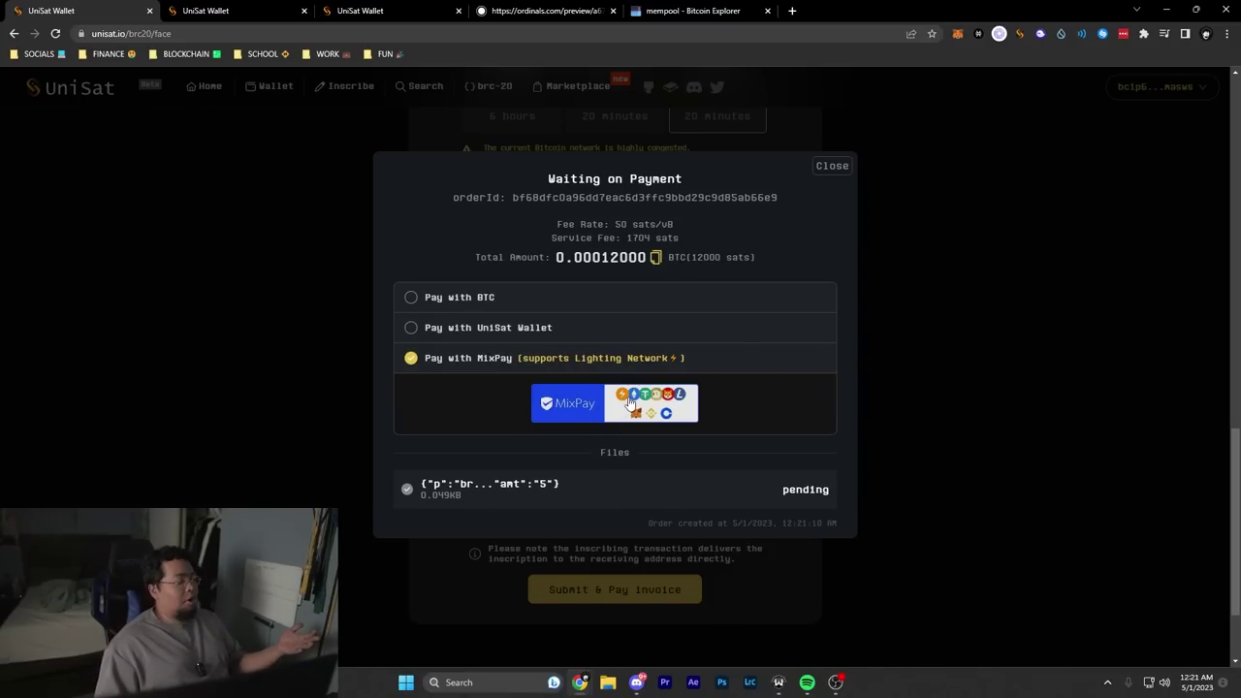
{"action": "left_click", "coordinate": [482, 301]}
{"action": "scroll", "coordinate": [615, 368], "scroll_direction": "down", "scroll_amount": 1}
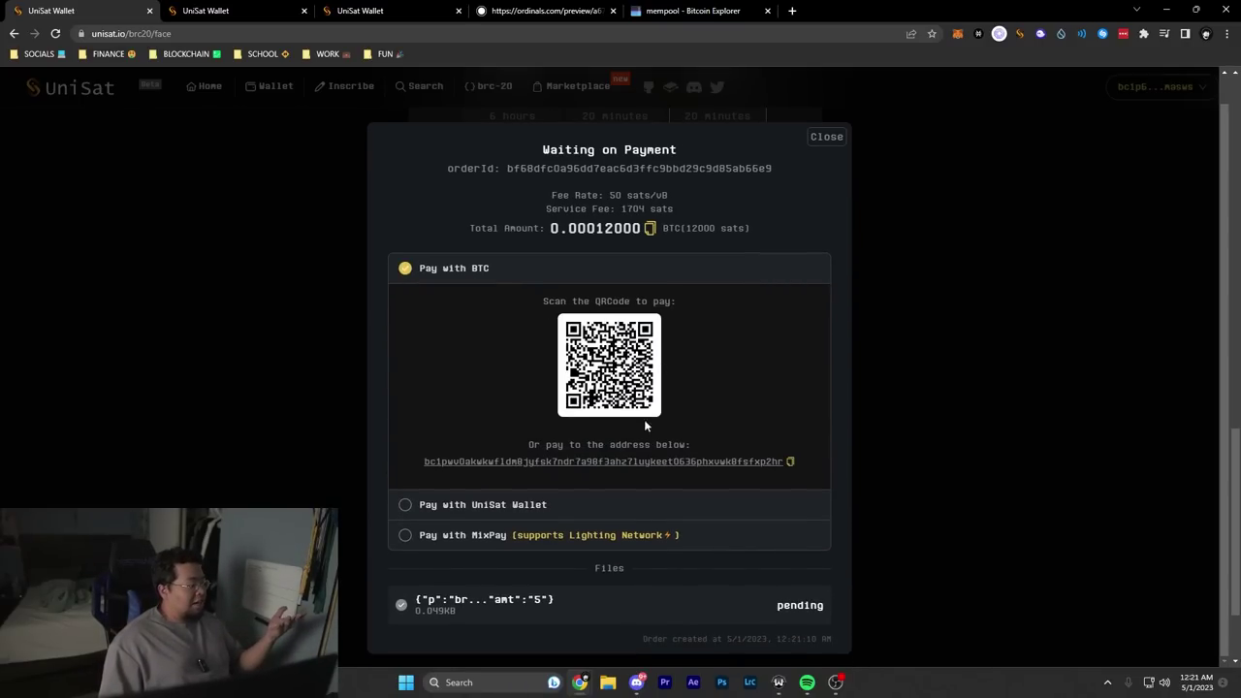
{"action": "left_click", "coordinate": [553, 504]}
{"action": "left_click", "coordinate": [597, 369]}
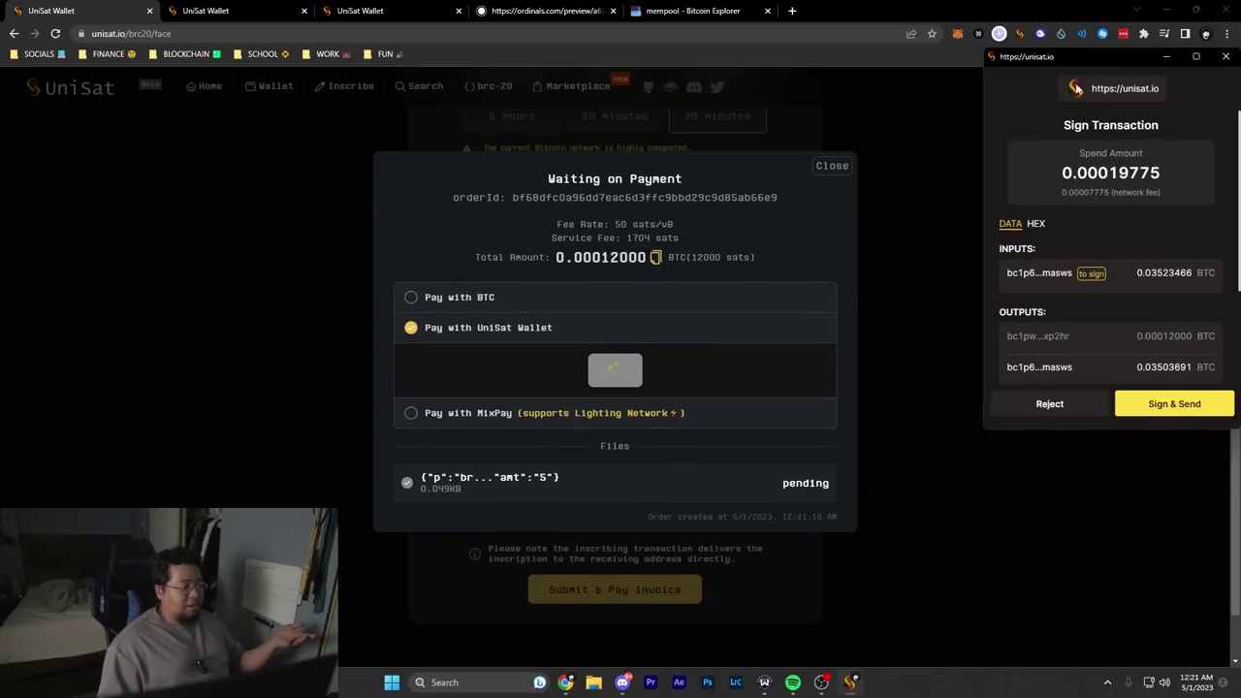
{"action": "left_click", "coordinate": [1149, 405]}
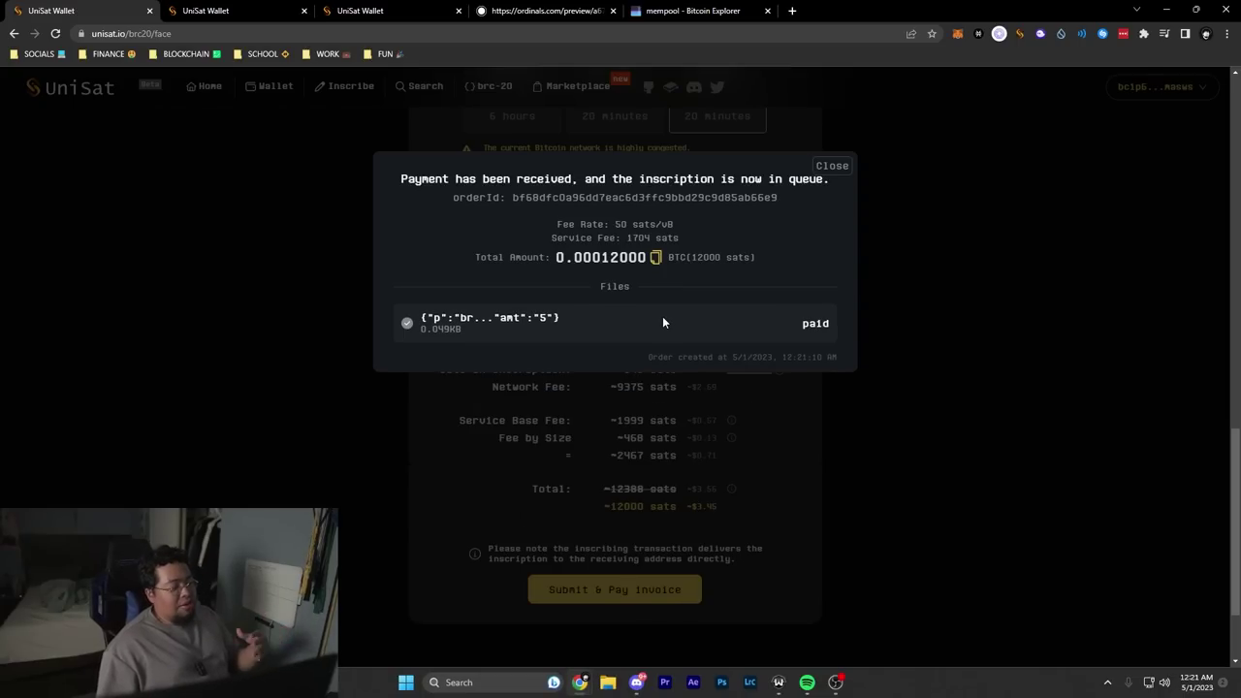
Step: Review the completed order's inscription file details and its 50 sats/vB fee rate
{"action": "left_click_drag", "start_coordinate": [494, 332], "coordinate": [505, 317]}
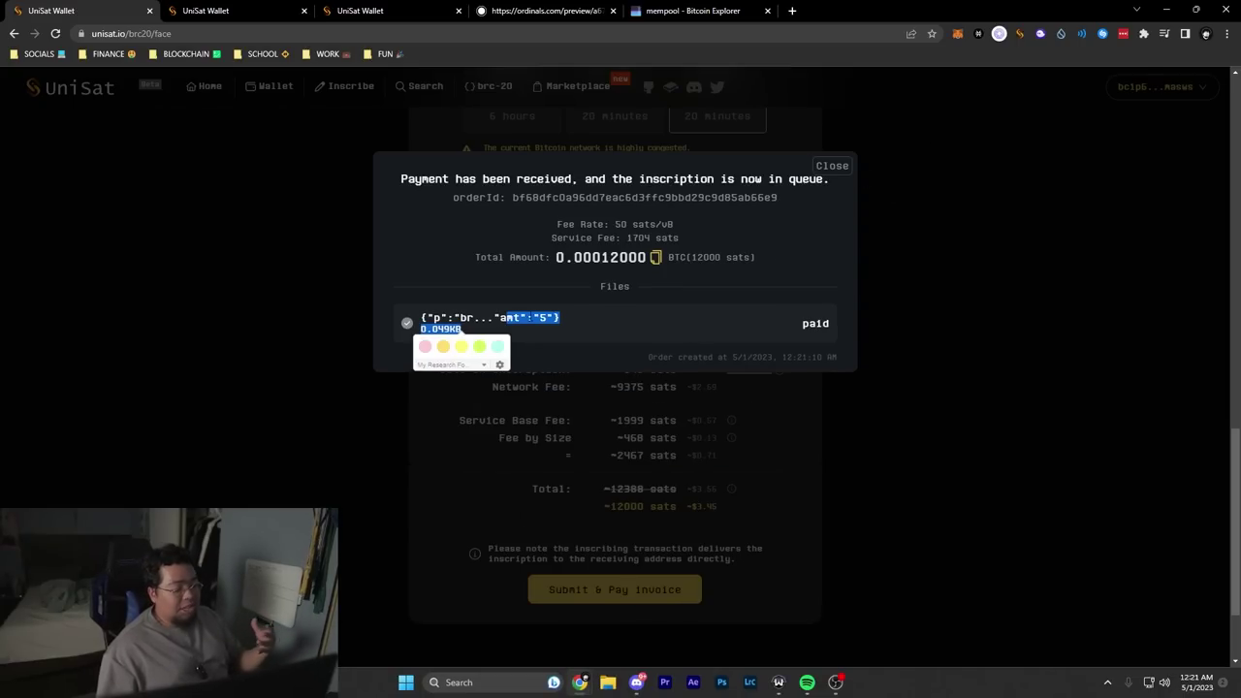
{"action": "mouse_move", "coordinate": [559, 196]}
{"action": "left_mouse_down"}
{"action": "mouse_move", "coordinate": [582, 172]}
{"action": "mouse_move", "coordinate": [636, 179]}
{"action": "mouse_move", "coordinate": [739, 307]}
{"action": "left_mouse_up"}
{"action": "left_click", "coordinate": [808, 315]}
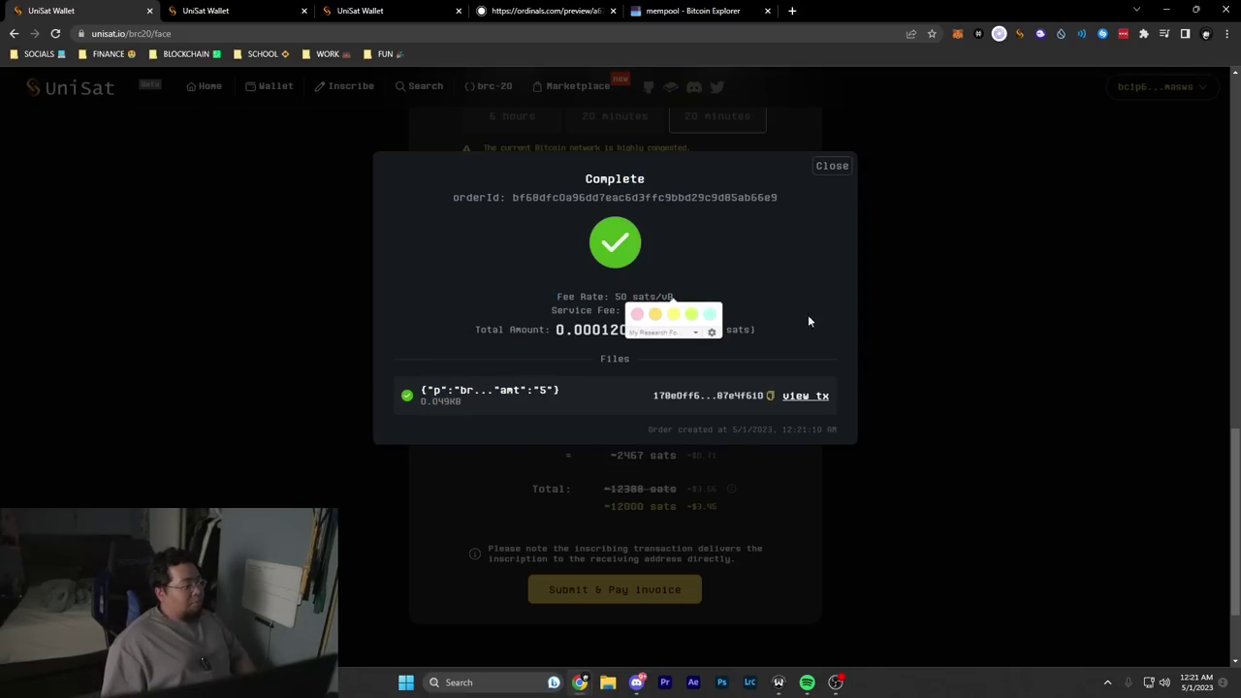
{"action": "left_click_drag", "start_coordinate": [547, 296], "coordinate": [679, 296]}
{"action": "left_click", "coordinate": [676, 296]}
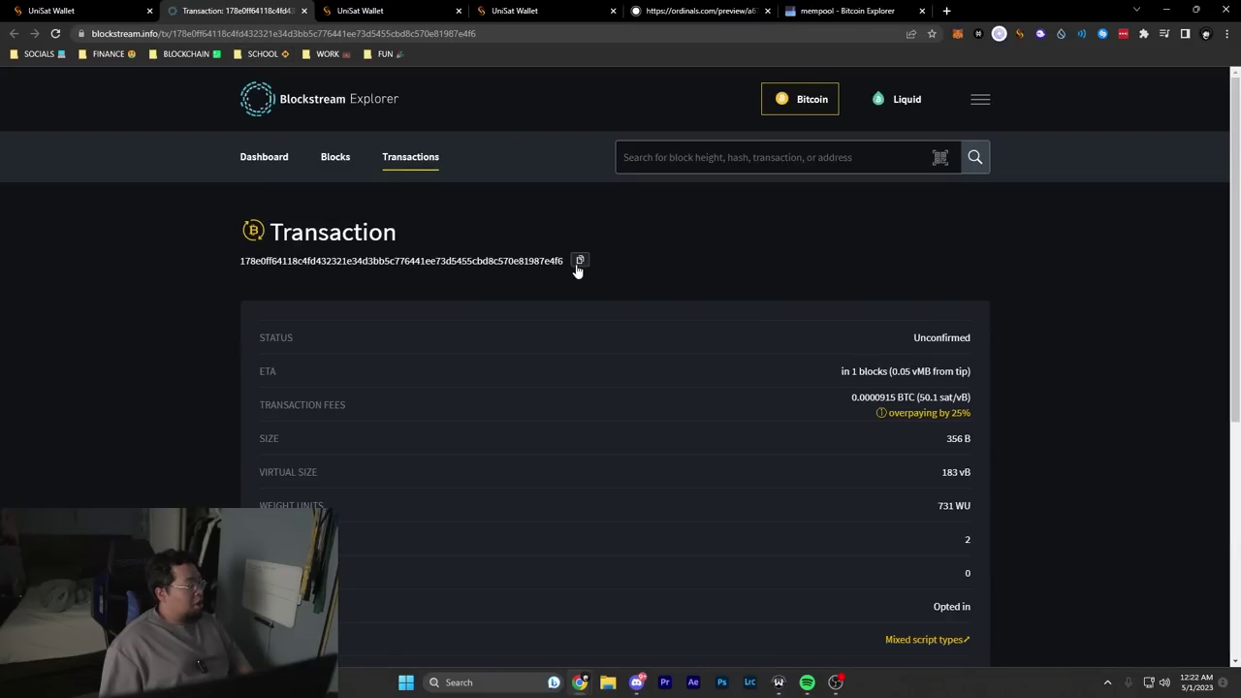
Step: Look up the pending txid on mempool.space and check its 50.1 sat/vB fee and ETA
{"action": "left_click", "coordinate": [580, 260]}
{"action": "left_click", "coordinate": [843, 10]}
{"action": "left_click", "coordinate": [1034, 87]}
{"action": "key", "text": "ctrl+v"}
{"action": "left_click", "coordinate": [1194, 87]}
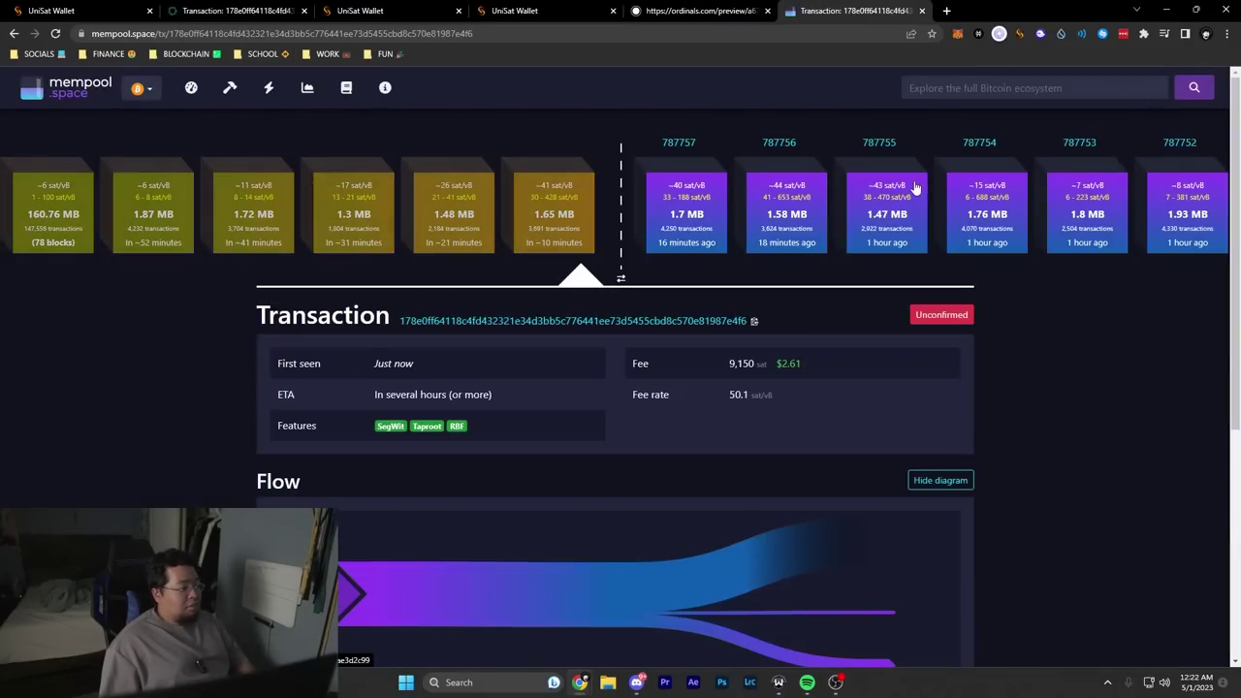
{"action": "scroll", "coordinate": [665, 402], "scroll_direction": "down", "scroll_amount": 5}
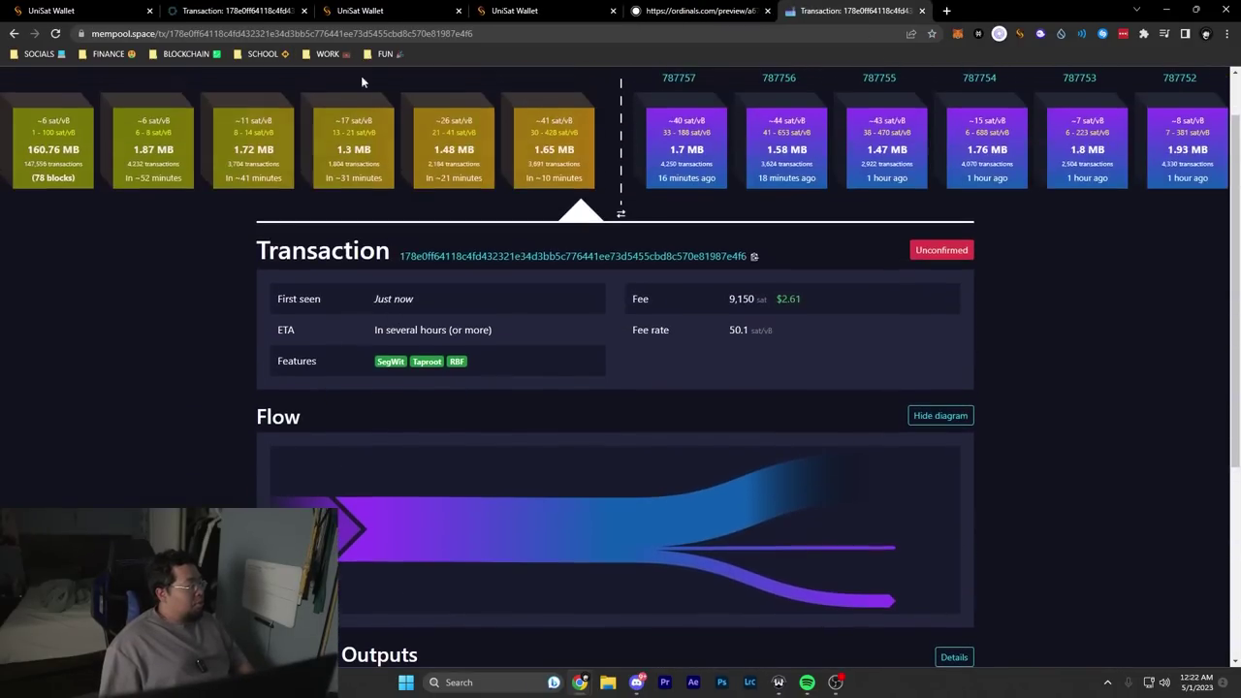
Step: Close the extra transaction tab and return to the wallet's BRC-20 token balances
{"action": "left_click", "coordinate": [303, 11]}
{"action": "left_click", "coordinate": [540, 326]}
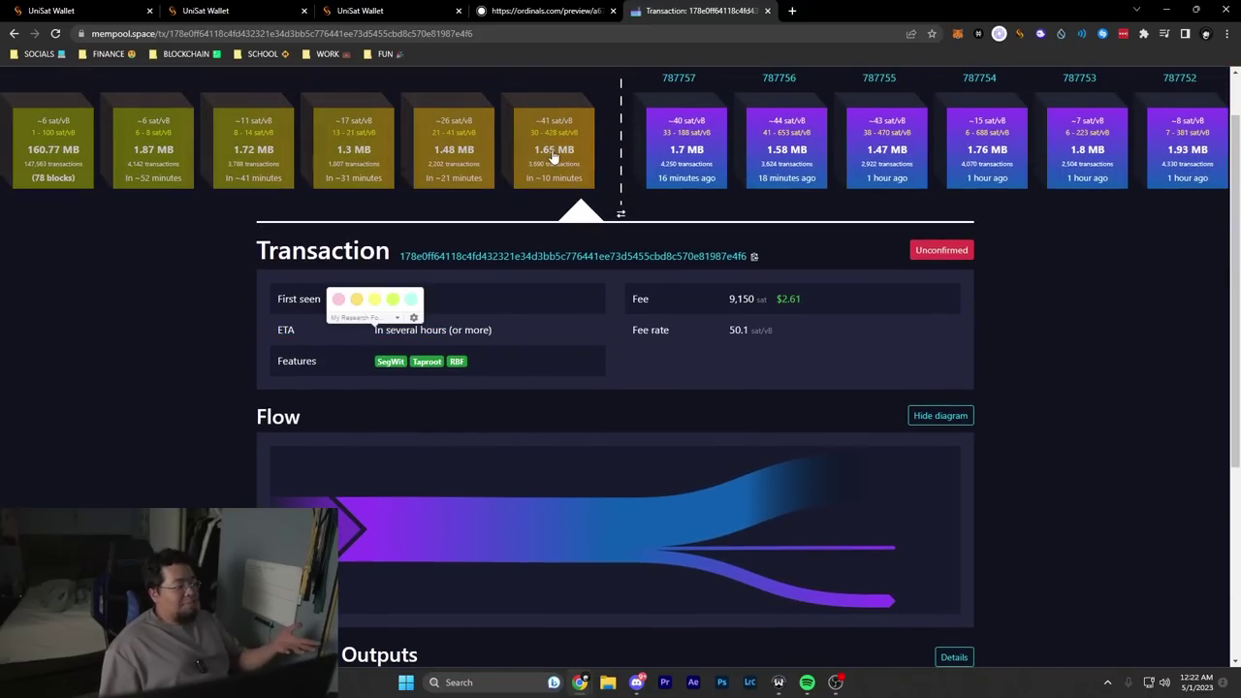
{"action": "key", "text": "ctrl+2"}
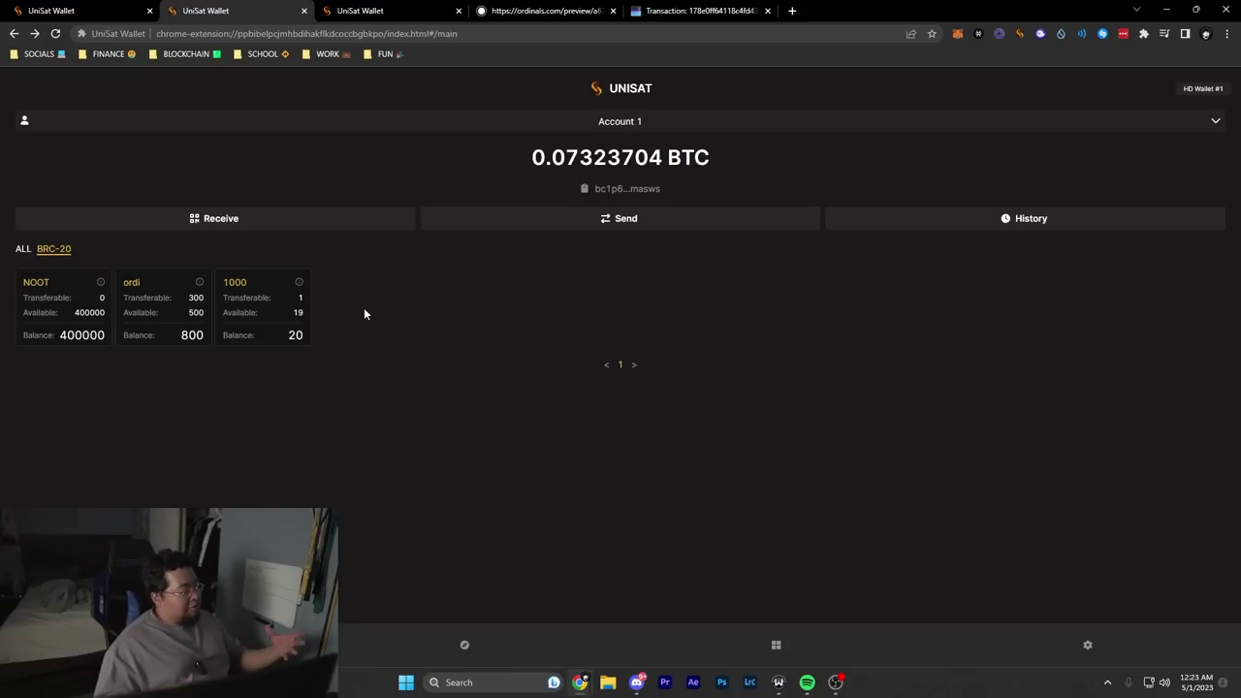
Step: List ALL wallet inscriptions and open the unconfirmed inscription's detail page
{"action": "left_click", "coordinate": [22, 248]}
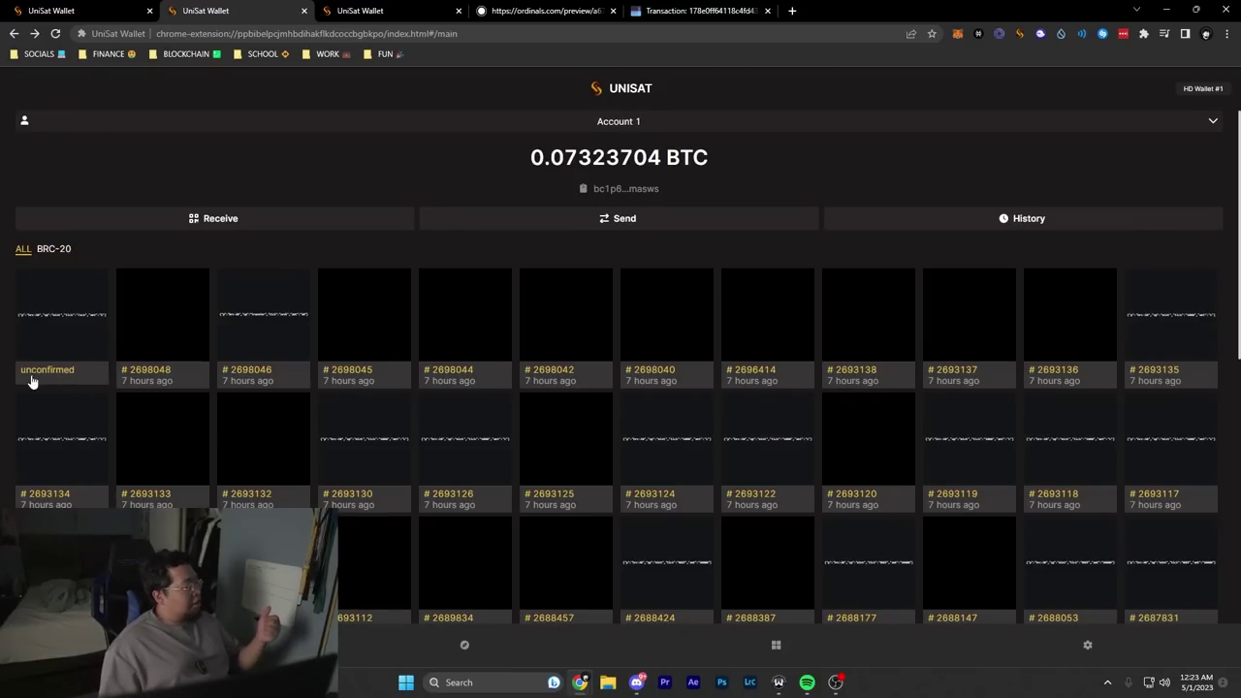
{"action": "left_click", "coordinate": [48, 321]}
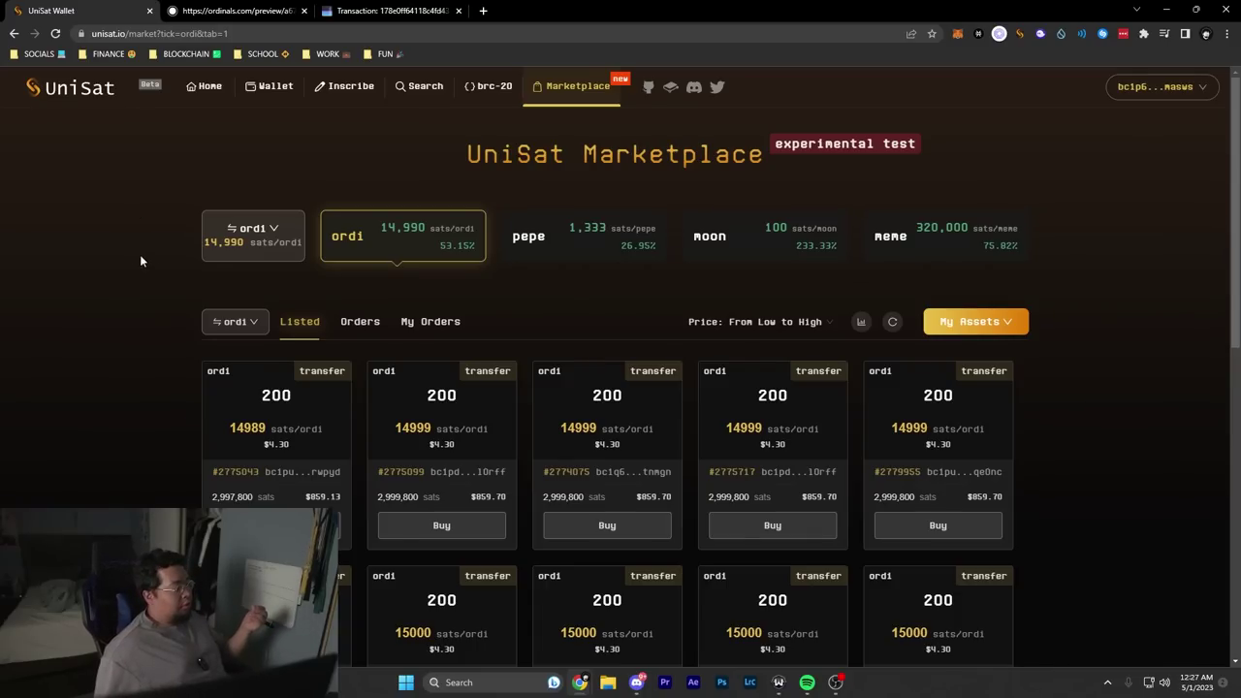
Step: Check the $4.30 per-ordi price against the Kraken converter and the 200 ordi listed
{"action": "scroll", "coordinate": [156, 374], "scroll_direction": "down", "scroll_amount": 2}
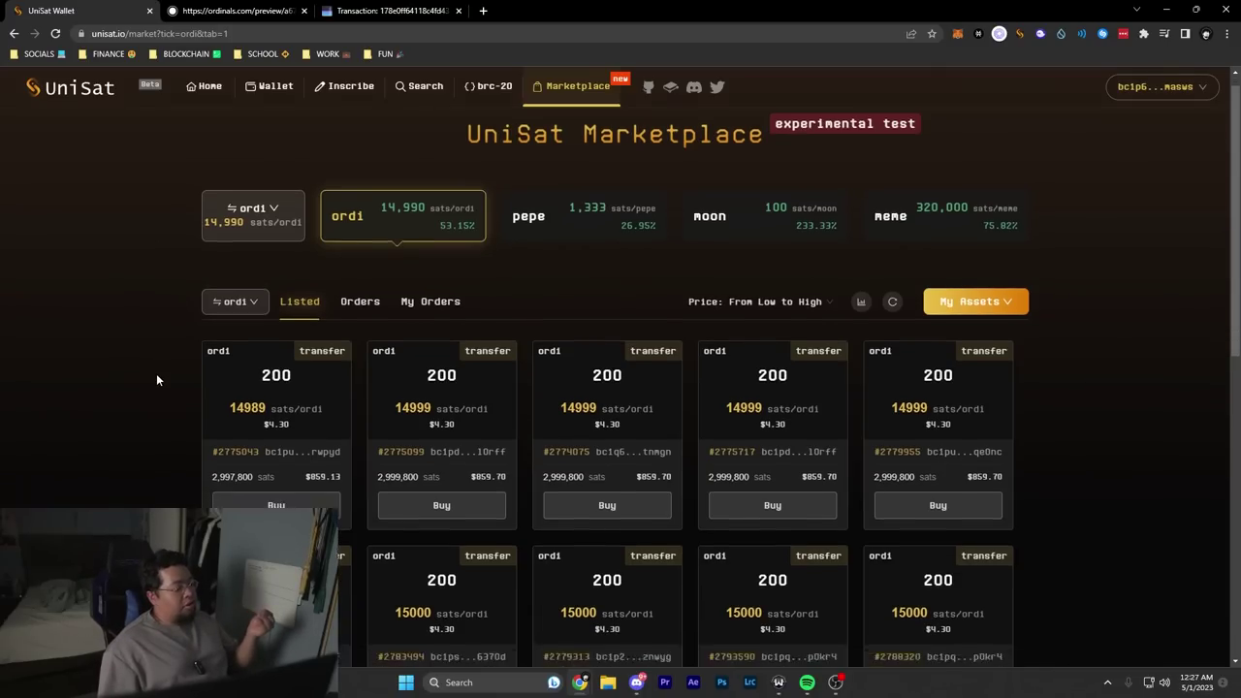
{"action": "scroll", "coordinate": [143, 384], "scroll_direction": "up", "scroll_amount": 2}
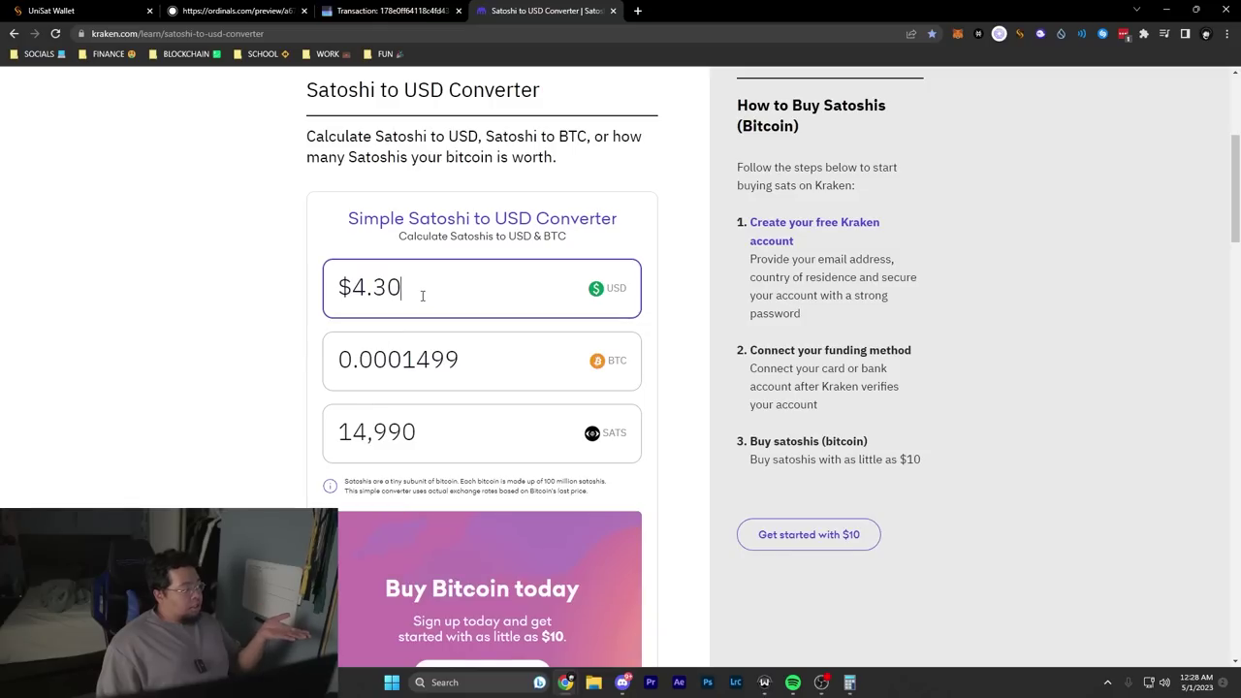
{"action": "left_click_drag", "start_coordinate": [421, 288], "coordinate": [320, 300]}
{"action": "left_click", "coordinate": [194, 320]}
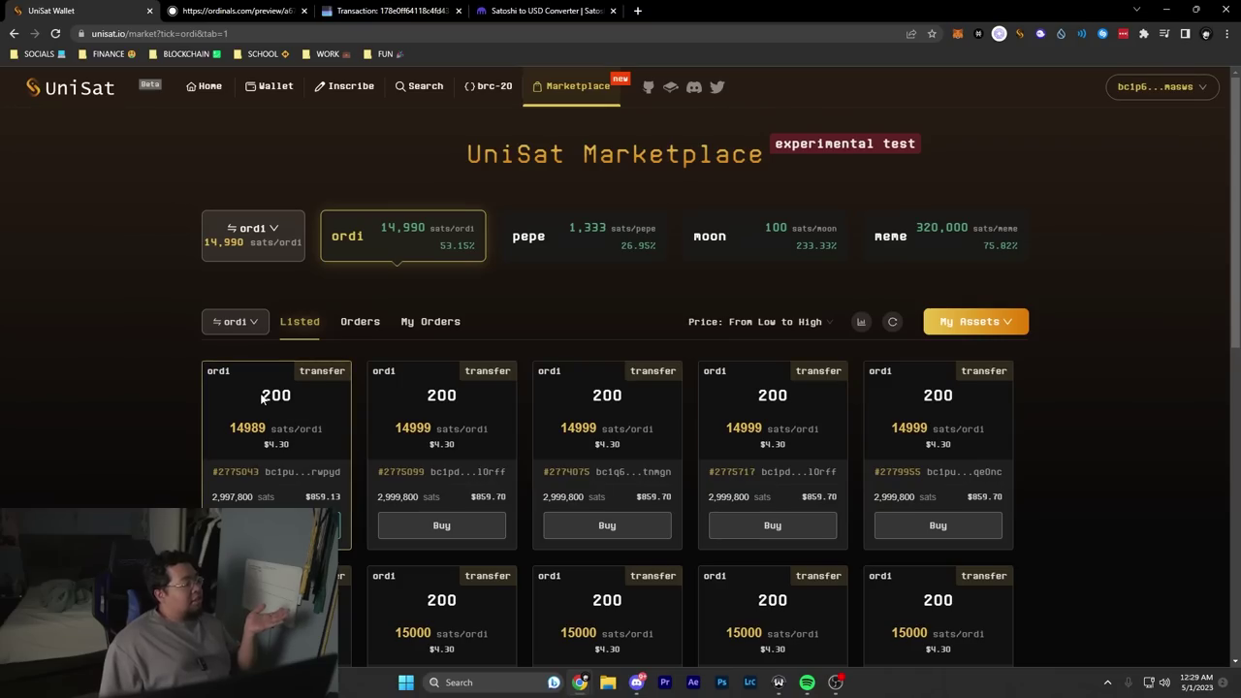
{"action": "left_click_drag", "start_coordinate": [261, 396], "coordinate": [292, 396]}
{"action": "scroll", "coordinate": [39, 326], "scroll_direction": "down", "scroll_amount": 2}
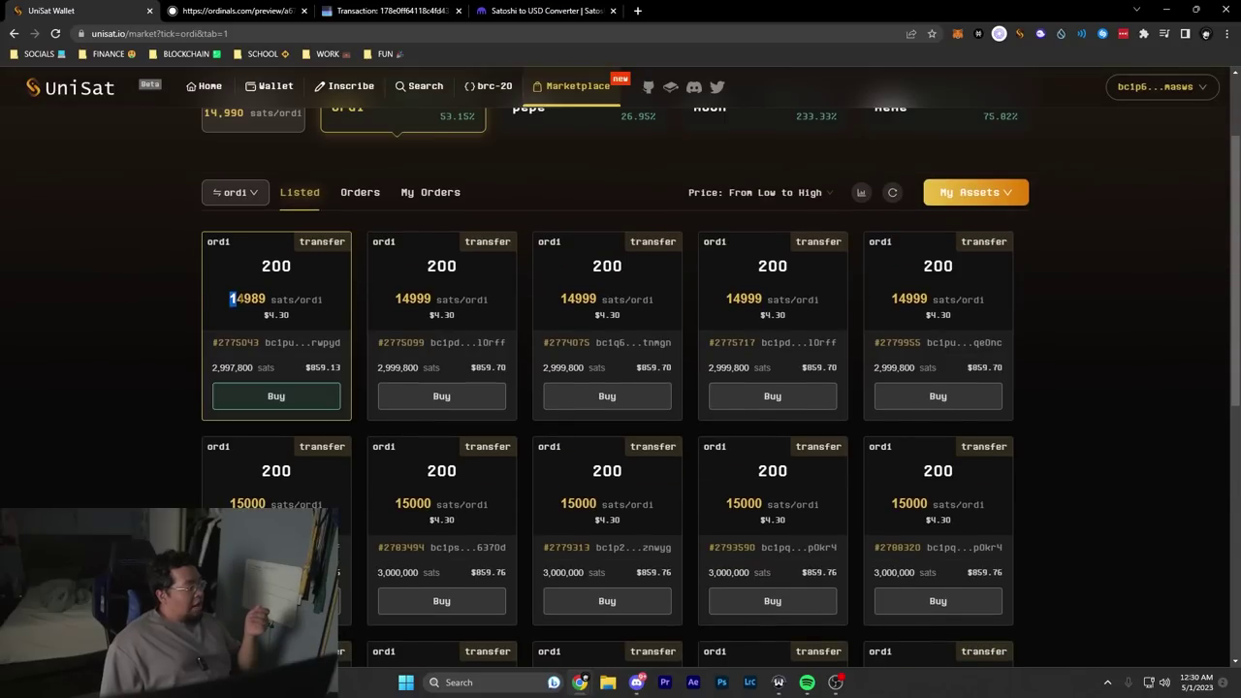
{"action": "left_click_drag", "start_coordinate": [232, 299], "coordinate": [264, 316]}
{"action": "left_click", "coordinate": [217, 304]}
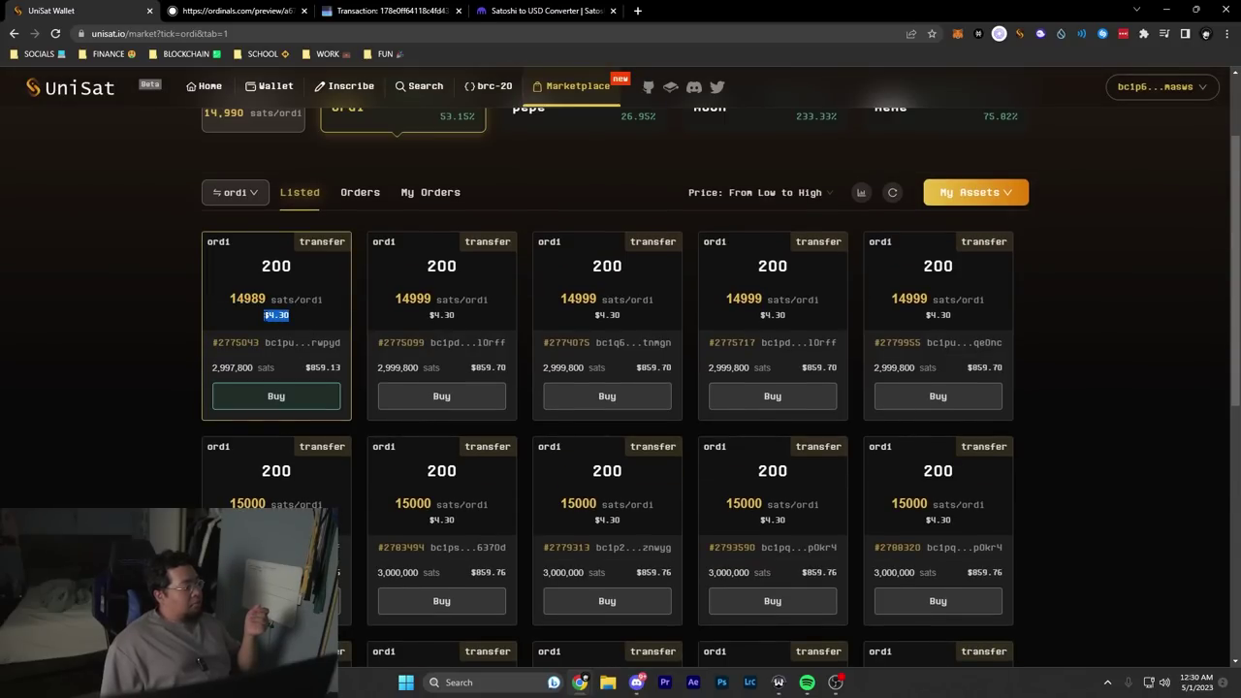
{"action": "left_click", "coordinate": [267, 380]}
{"action": "scroll", "coordinate": [267, 380], "scroll_direction": "up", "scroll_amount": 1}
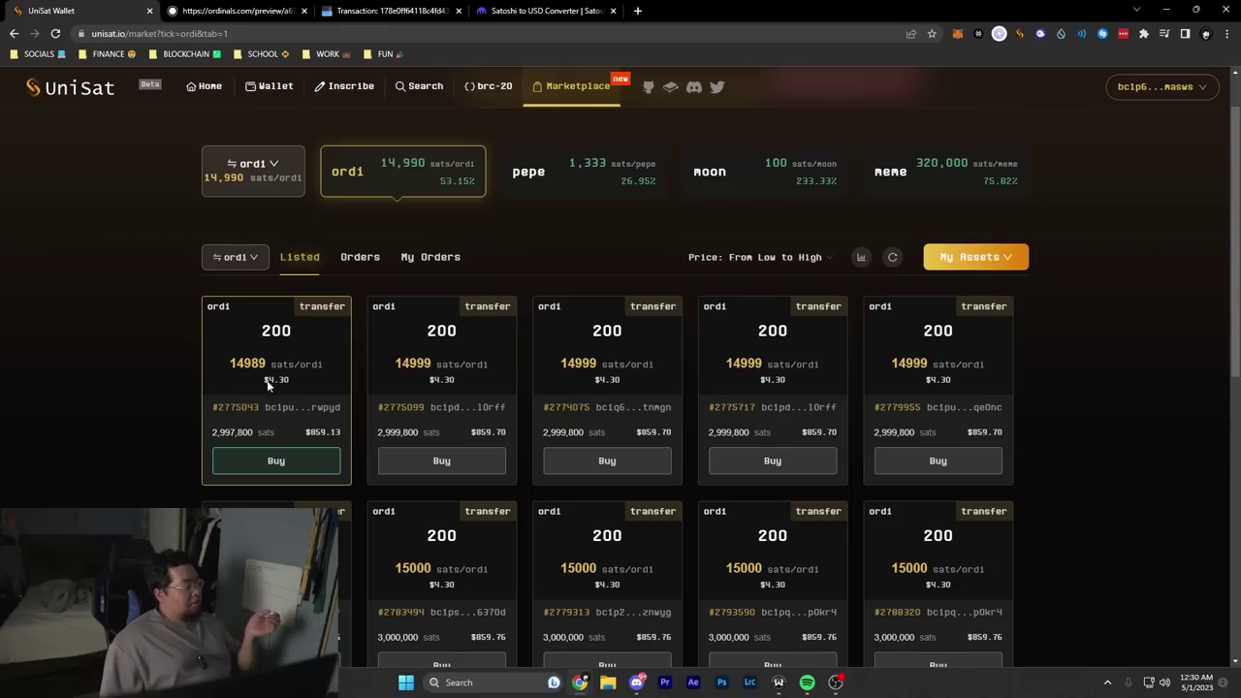
{"action": "left_click_drag", "start_coordinate": [303, 390], "coordinate": [258, 383]}
{"action": "left_click", "coordinate": [89, 344]}
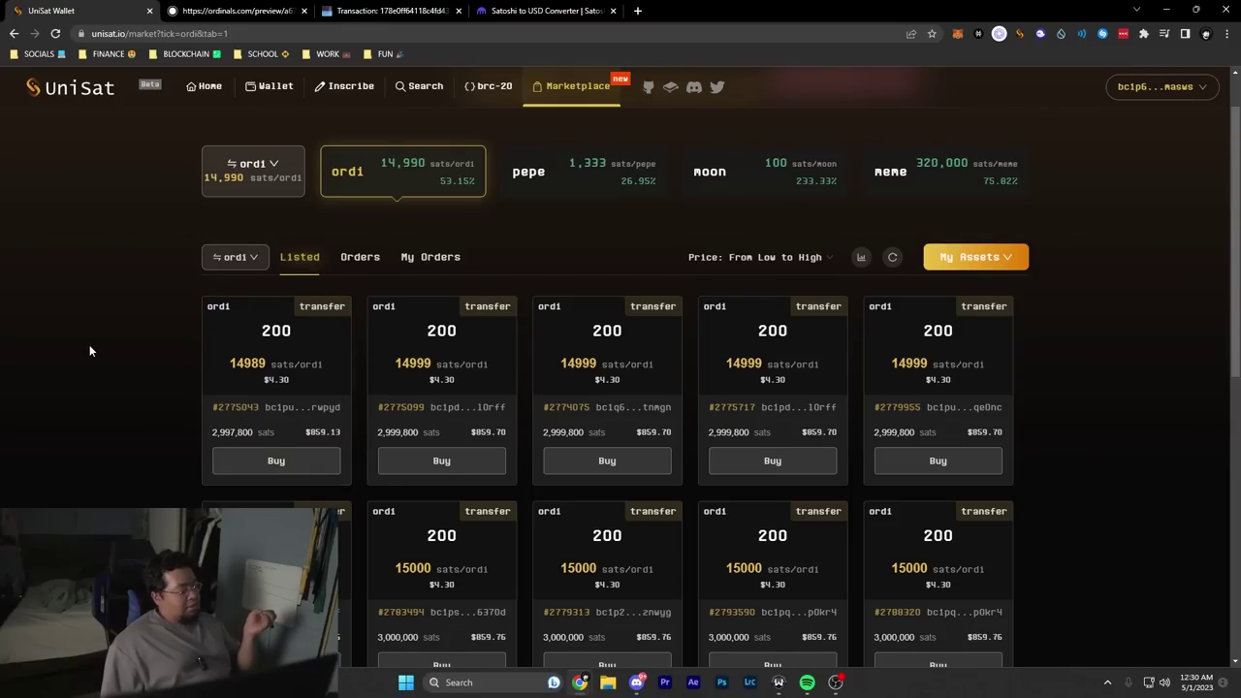
Step: Highlight the first listing's 200 ordi amount, $4.30 unit price and $859.13 total
{"action": "left_click_drag", "start_coordinate": [262, 329], "coordinate": [294, 334]}
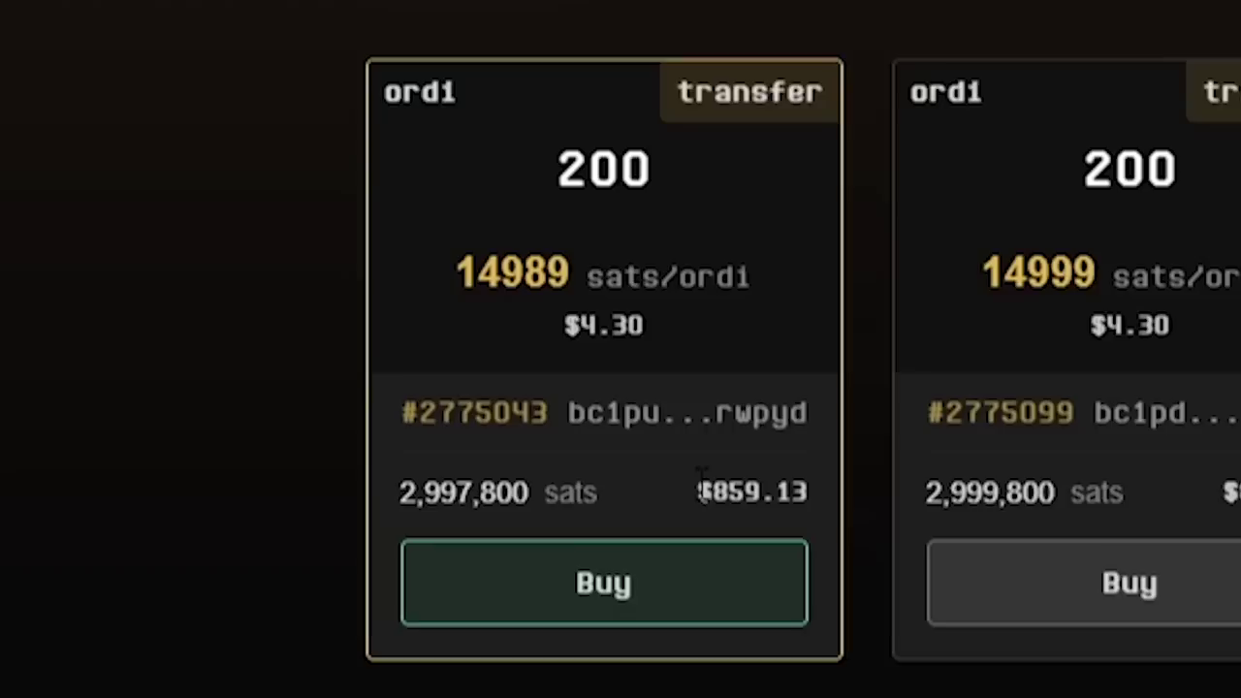
{"action": "left_click_drag", "start_coordinate": [304, 432], "coordinate": [343, 434]}
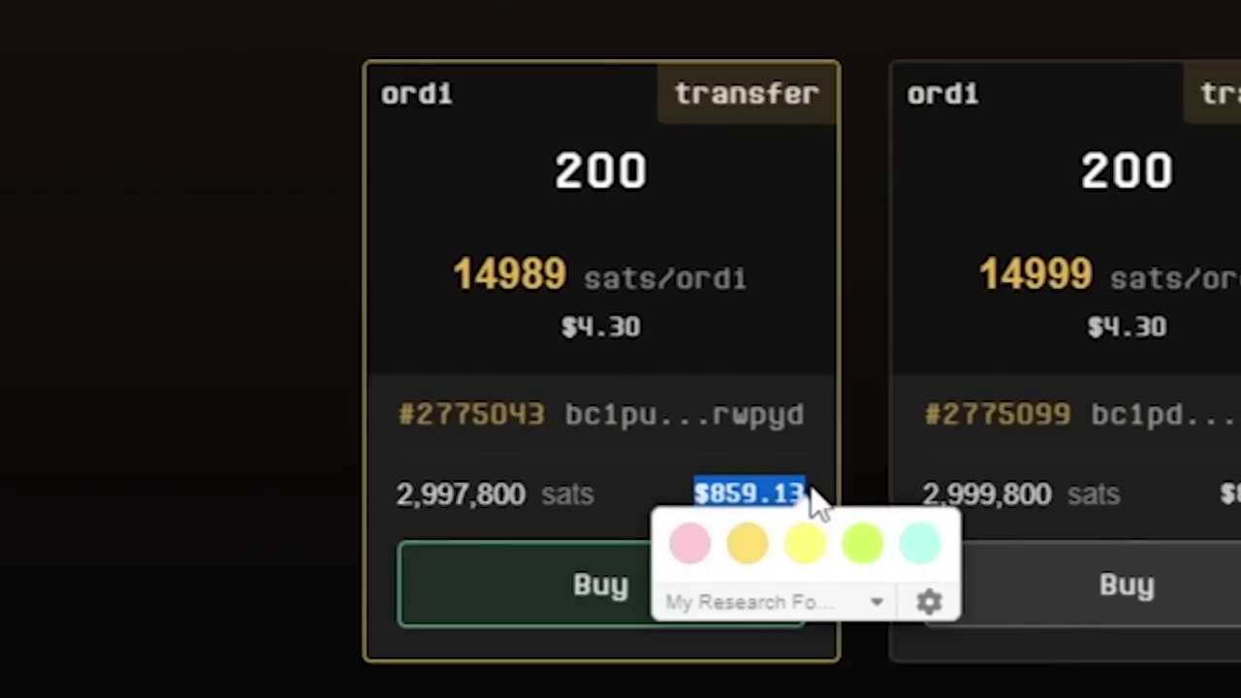
{"action": "left_click_drag", "start_coordinate": [660, 174], "coordinate": [540, 172]}
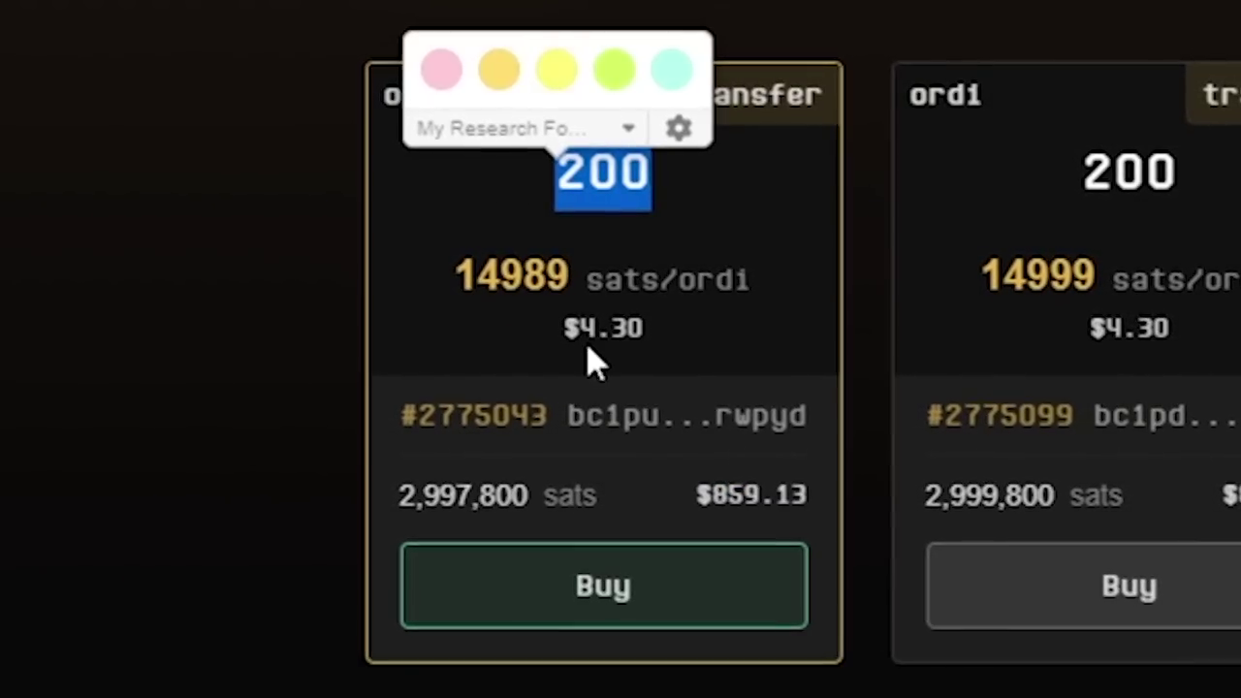
{"action": "left_click_drag", "start_coordinate": [560, 327], "coordinate": [643, 333]}
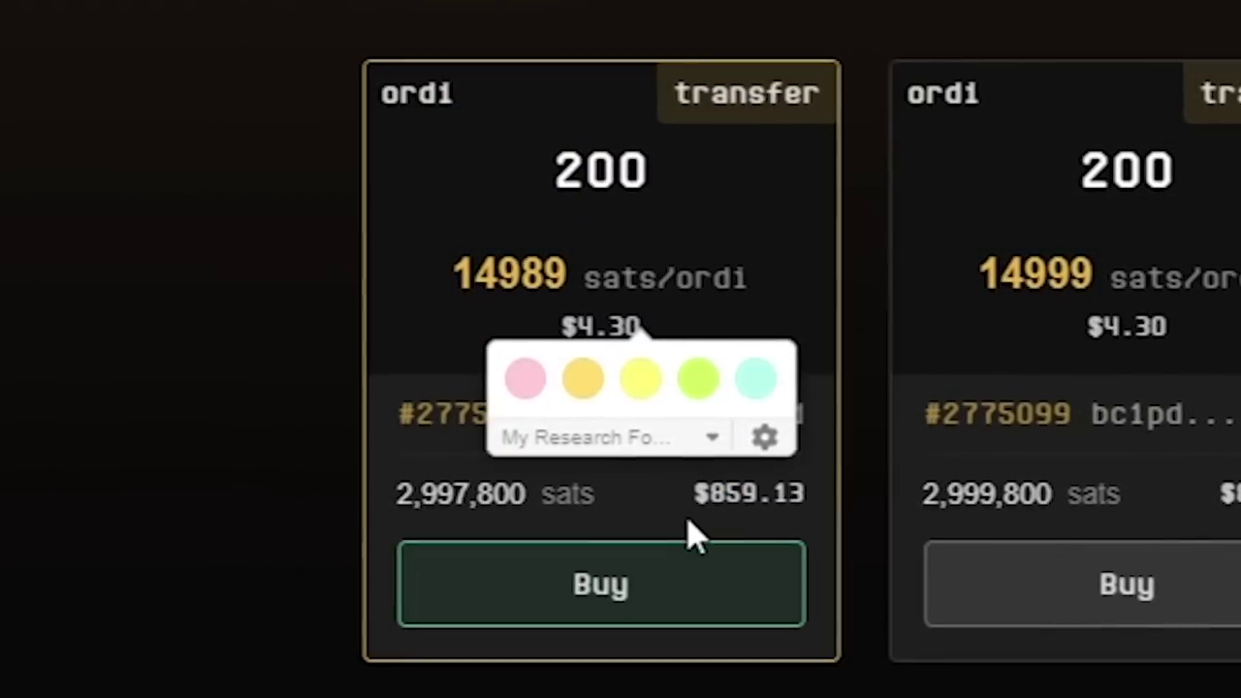
{"action": "mouse_move", "coordinate": [691, 494]}
{"action": "left_mouse_down"}
{"action": "mouse_move", "coordinate": [787, 497]}
{"action": "mouse_move", "coordinate": [818, 511]}
{"action": "left_mouse_up"}
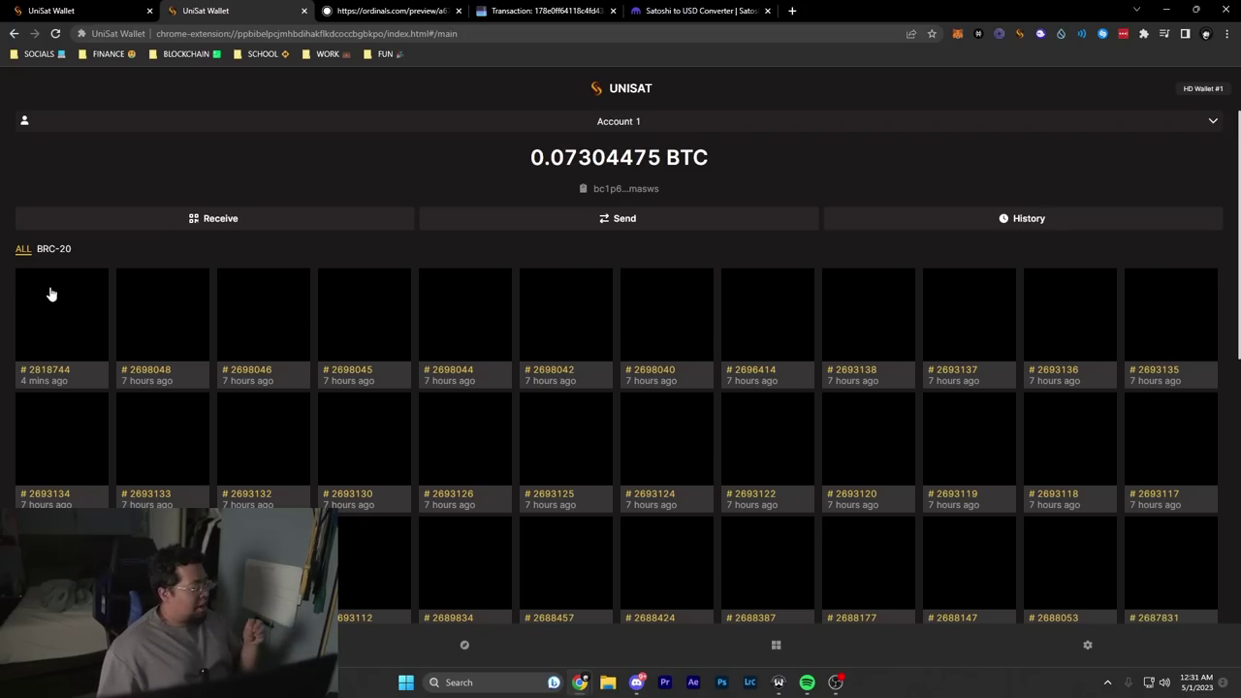
Step: From the BRC-20 balances, open the face token (5 available) and start its transfer
{"action": "left_click", "coordinate": [49, 253]}
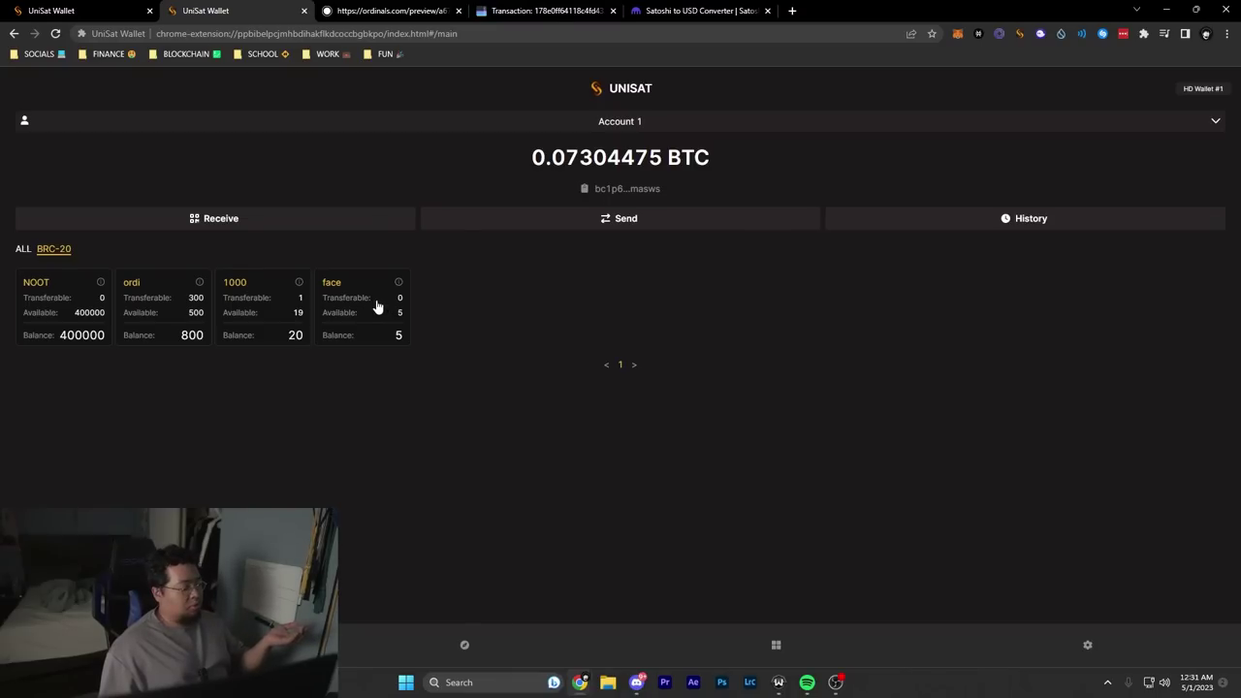
{"action": "left_click", "coordinate": [366, 298]}
{"action": "left_click", "coordinate": [773, 172]}
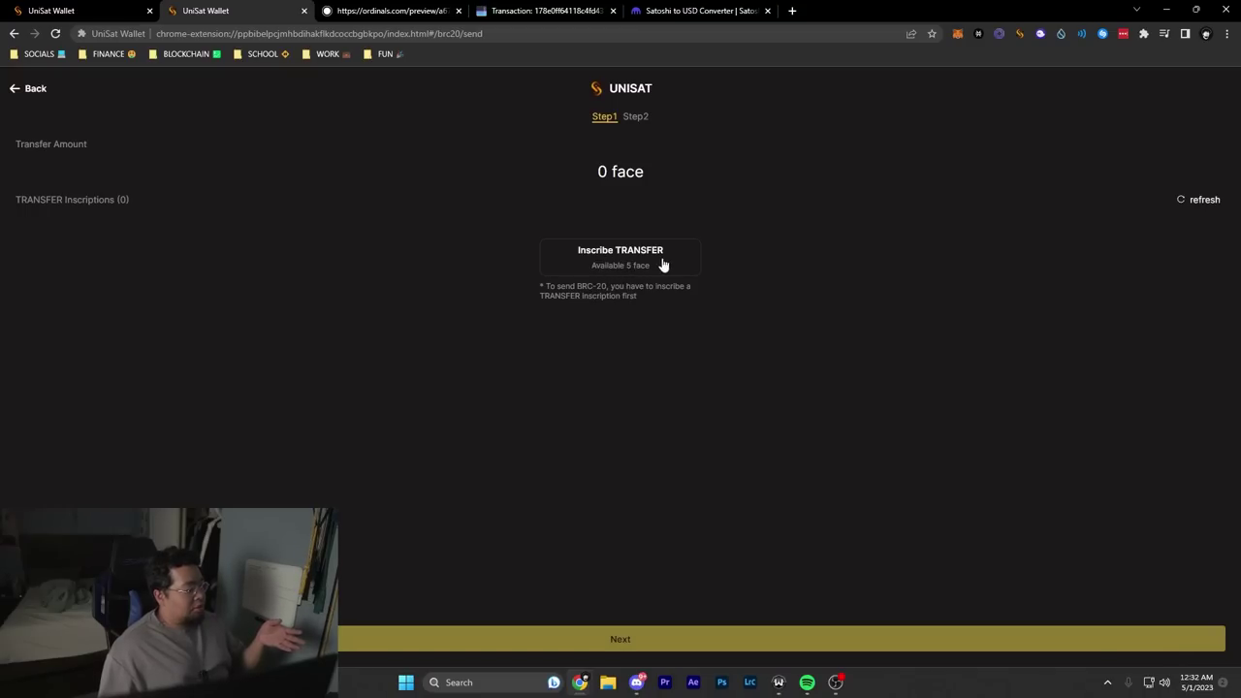
Step: Inscribe a face TRANSFER at a custom 30 sats/vB fee rate and pay for it
{"action": "left_click", "coordinate": [603, 268]}
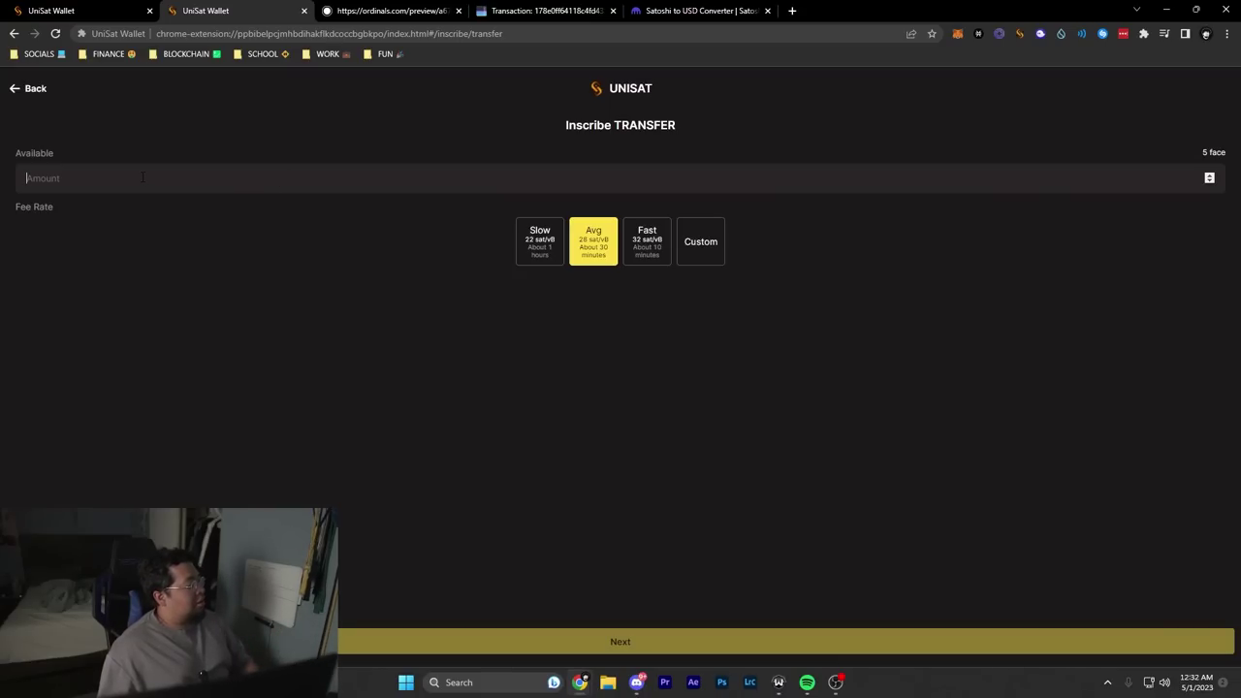
{"action": "type", "text": "1"}
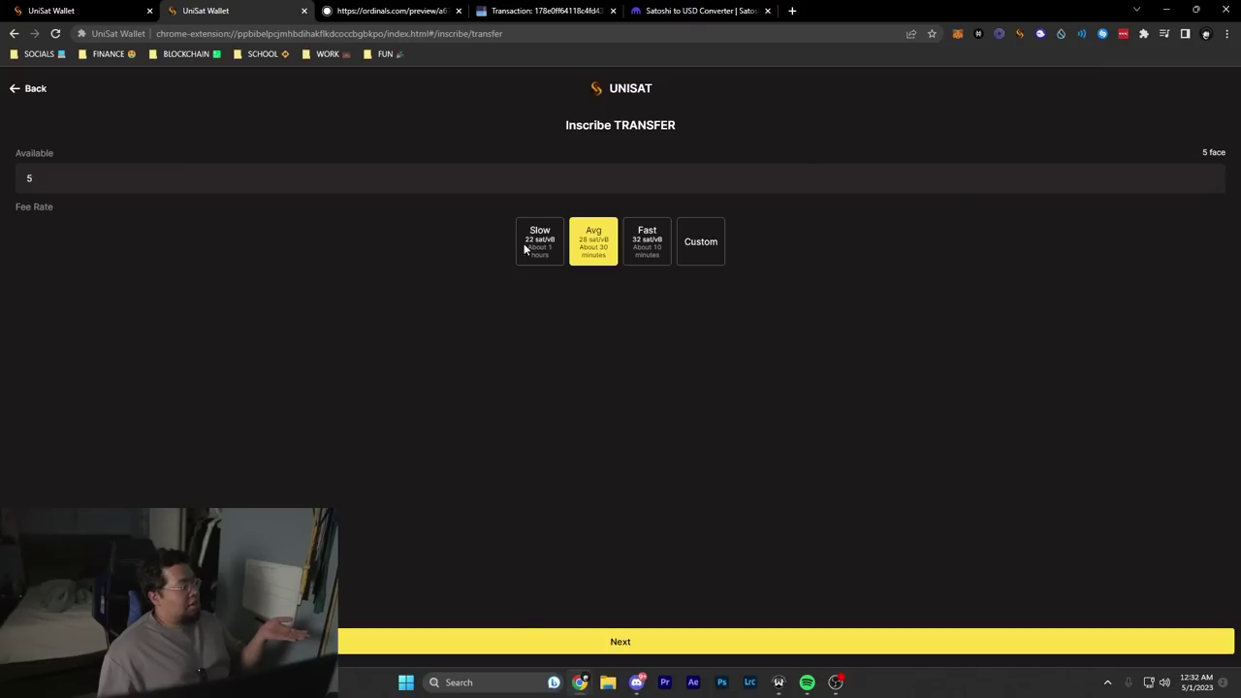
{"action": "left_click", "coordinate": [681, 251]}
{"action": "type", "text": "30"}
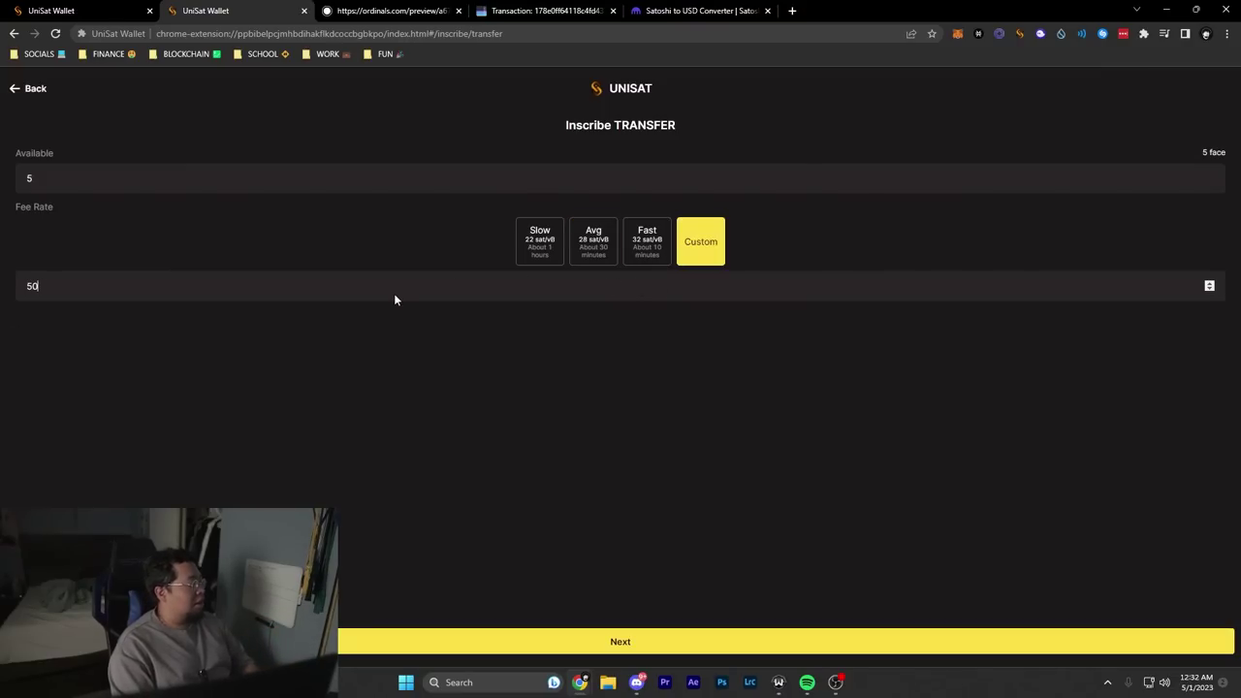
{"action": "left_click", "coordinate": [611, 642]}
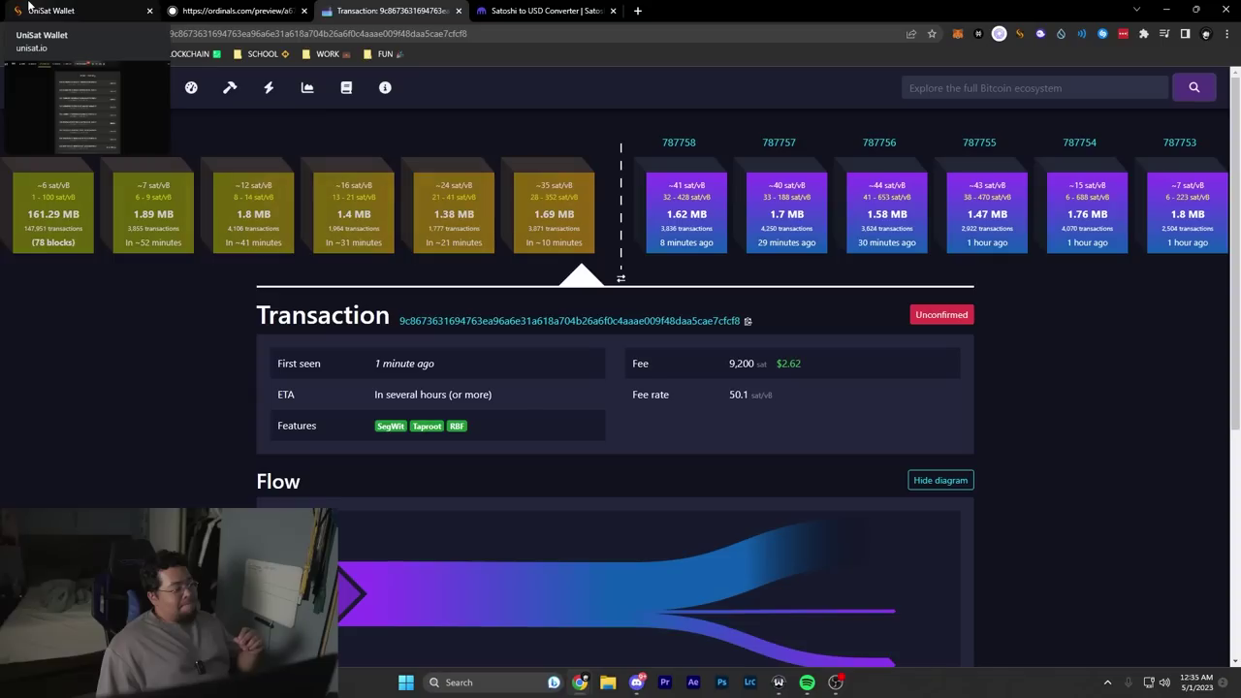
{"action": "left_click", "coordinate": [33, 8]}
{"action": "left_click", "coordinate": [333, 8]}
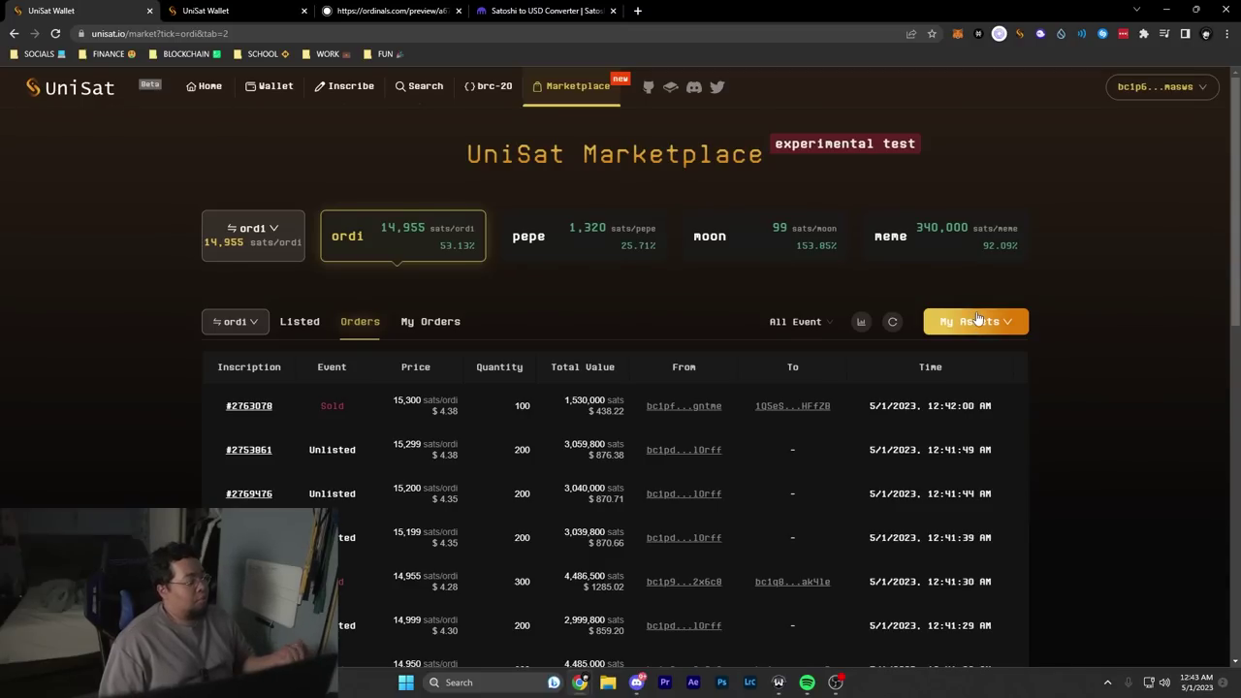
Step: Open My Assets, start a face token listing, then dismiss it unlisted
{"action": "left_click", "coordinate": [977, 320]}
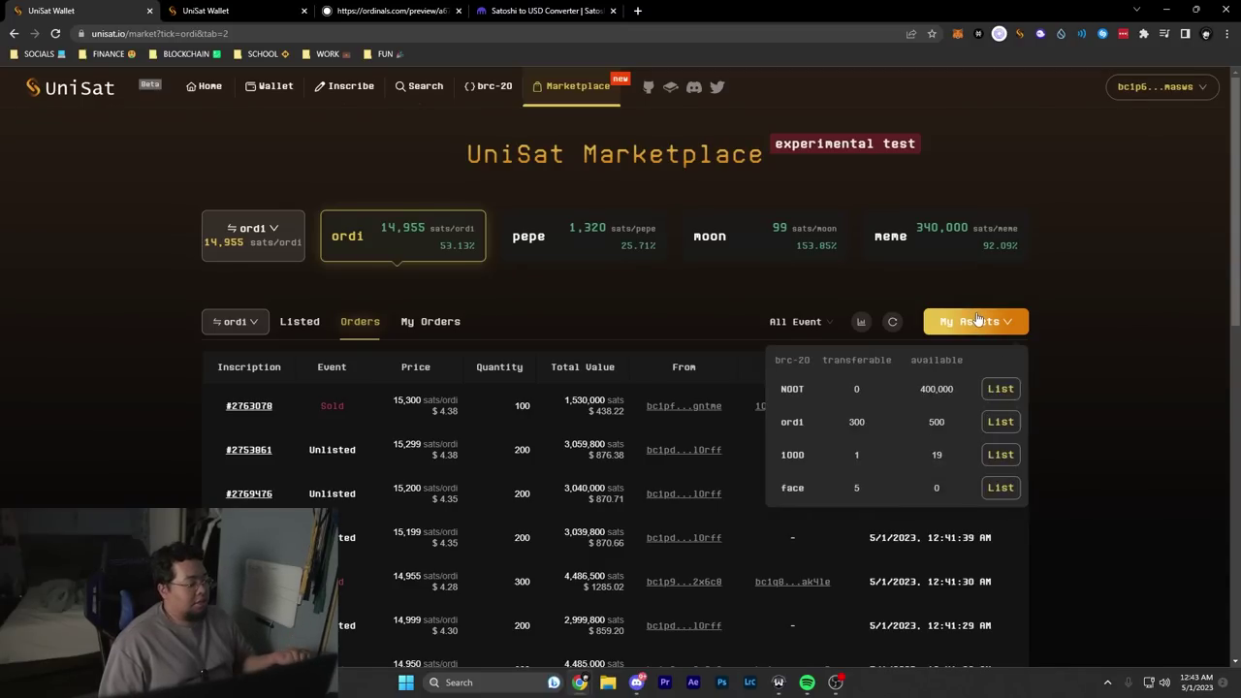
{"action": "left_click", "coordinate": [999, 488]}
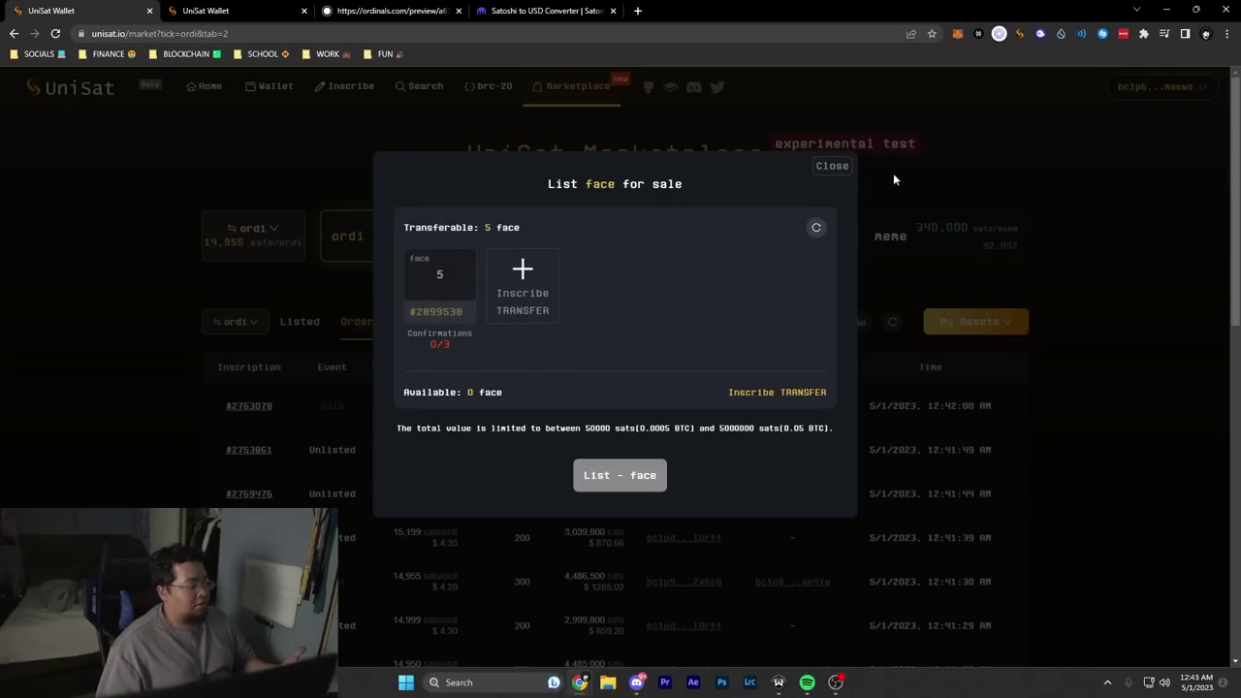
{"action": "left_click", "coordinate": [832, 167]}
Step: Start an ordi listing and select the 50-ordi inscription #2698044
{"action": "mouse_move", "coordinate": [961, 332]}
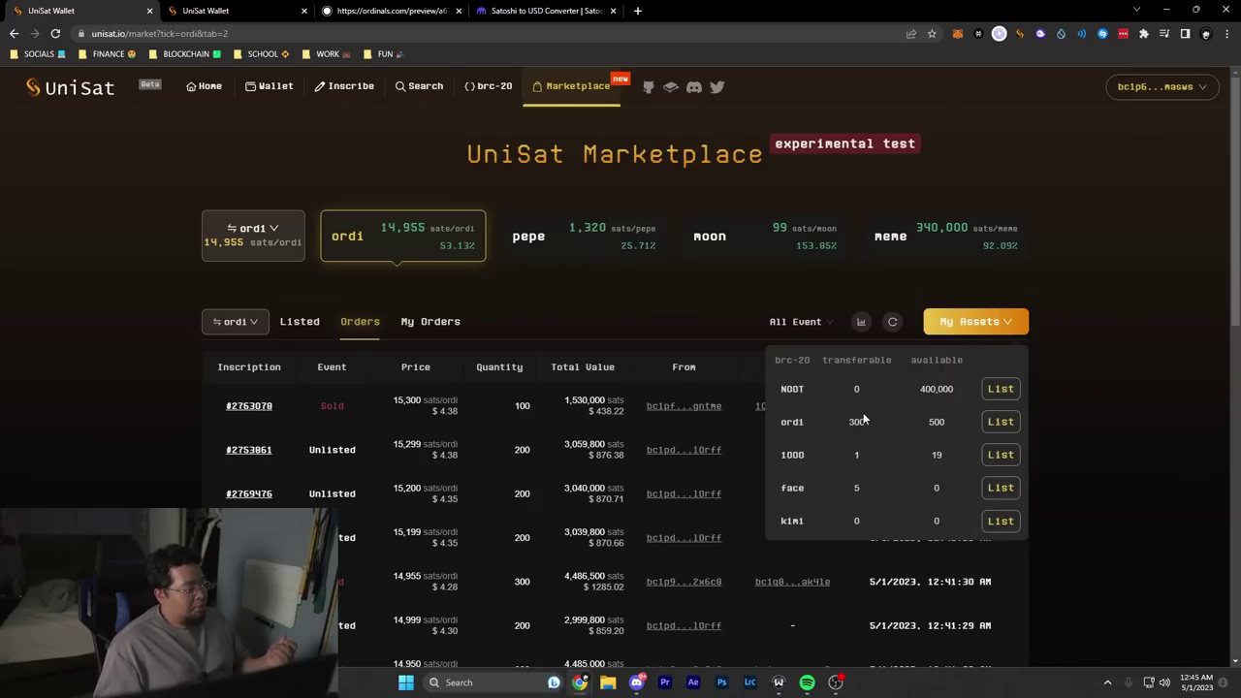
{"action": "left_click", "coordinate": [1000, 422]}
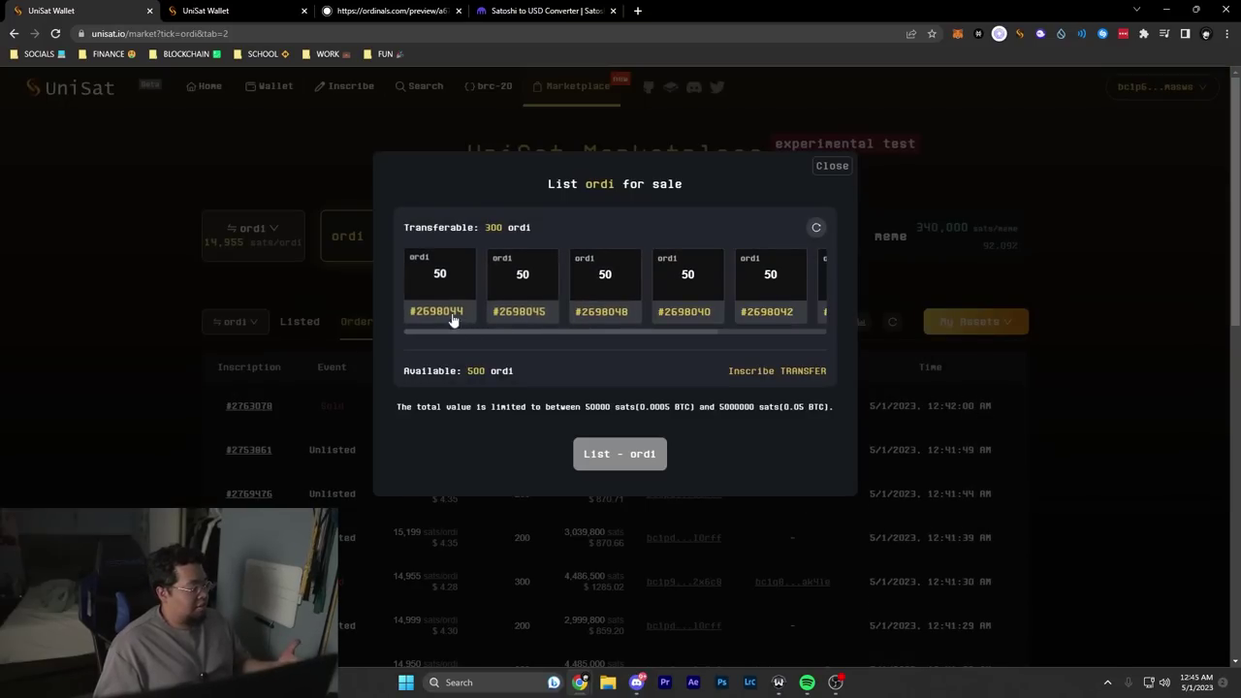
{"action": "scroll", "coordinate": [582, 321], "scroll_direction": "right", "scroll_amount": 3}
{"action": "scroll", "coordinate": [618, 336], "scroll_direction": "left", "scroll_amount": 3}
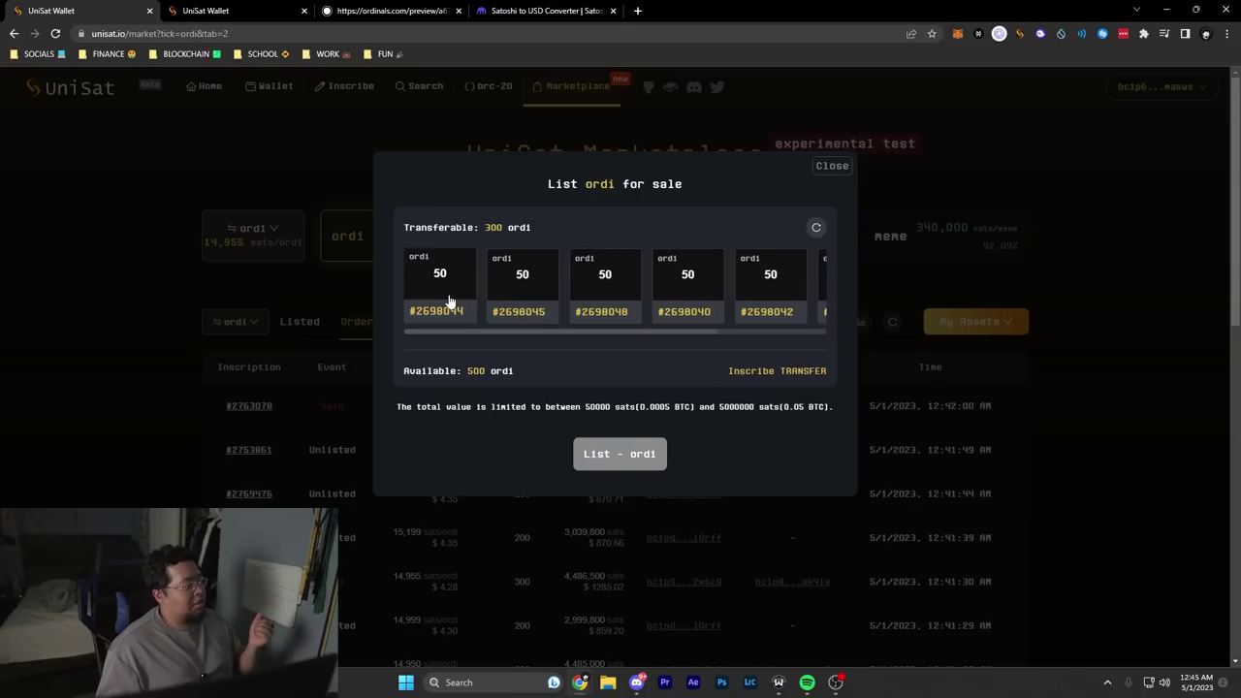
{"action": "left_click", "coordinate": [449, 298]}
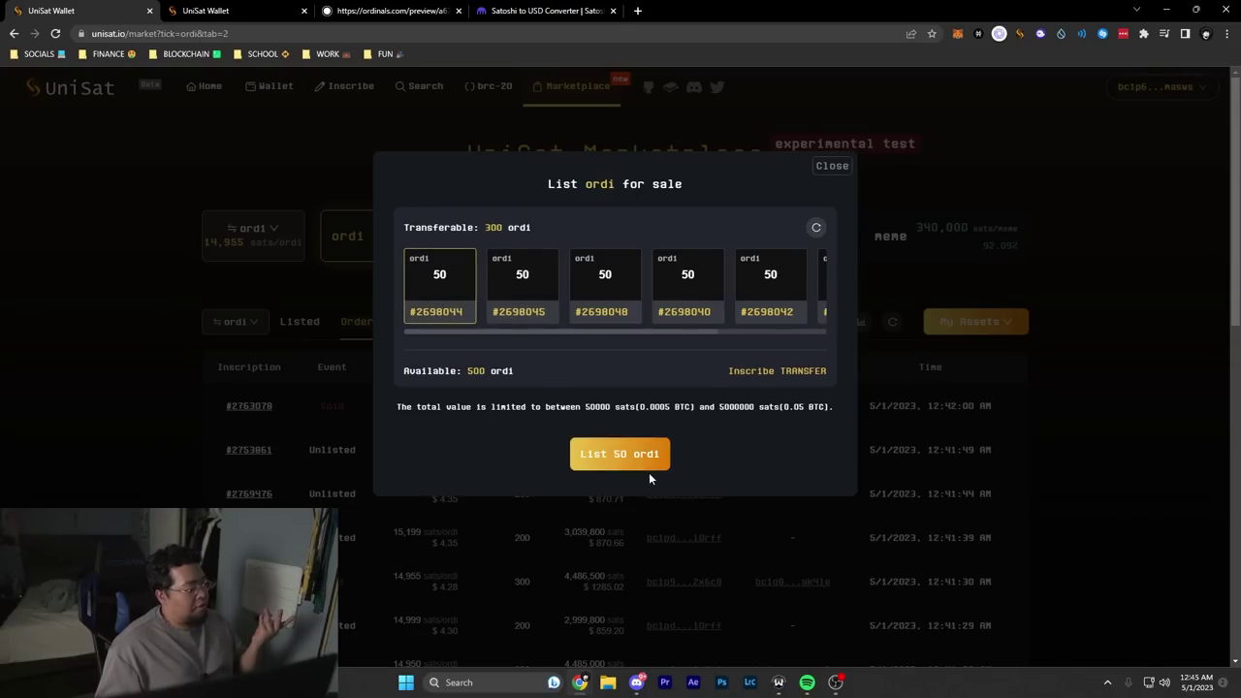
{"action": "left_click_drag", "start_coordinate": [652, 407], "coordinate": [585, 407]}
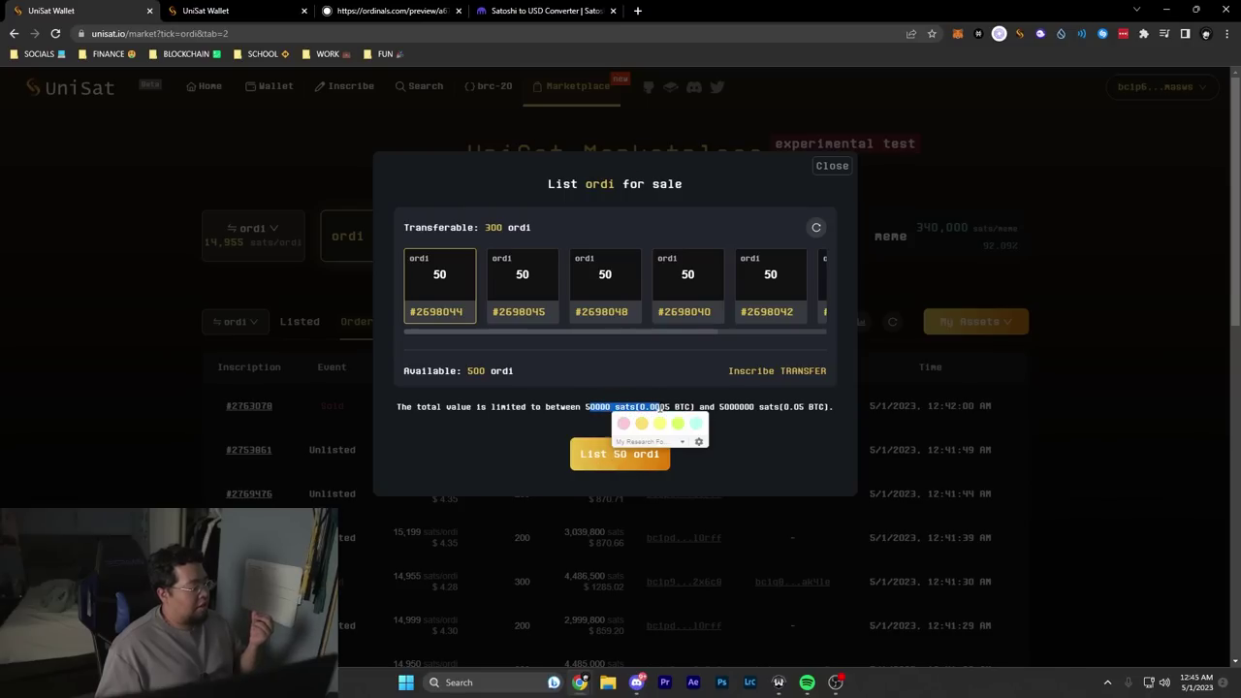
Step: Close the price form and filter the ordi Orders to show only Sold events
{"action": "left_click", "coordinate": [630, 455]}
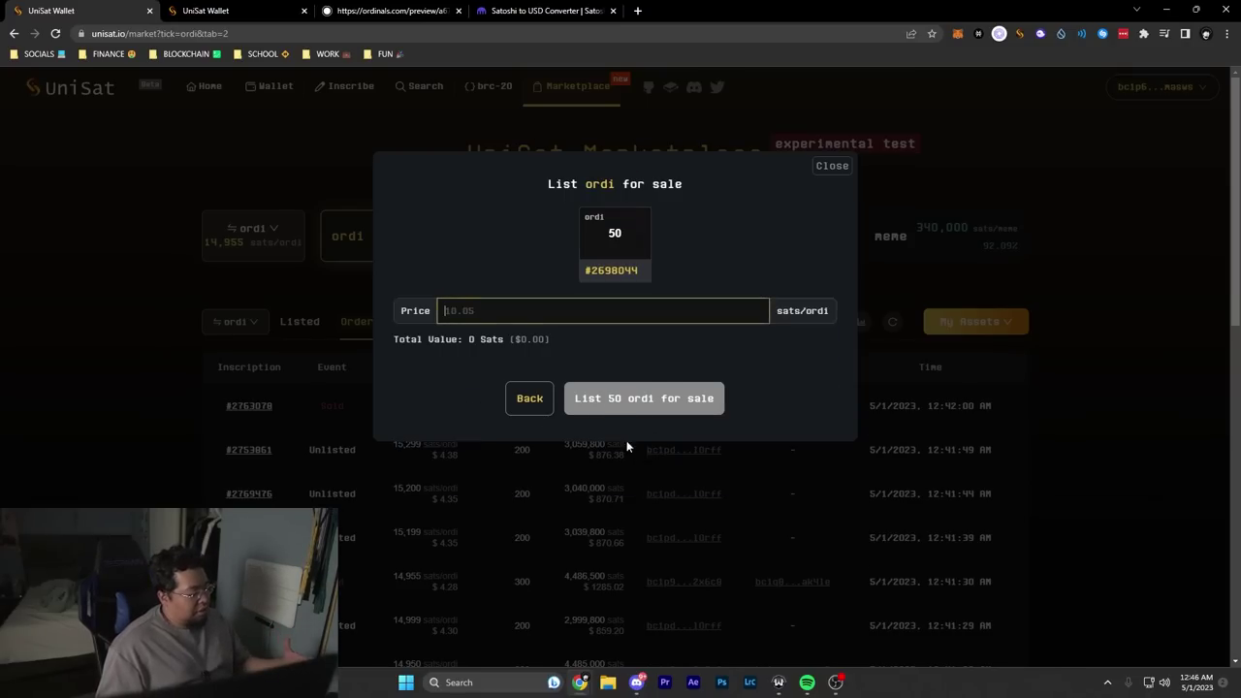
{"action": "key", "text": "Escape"}
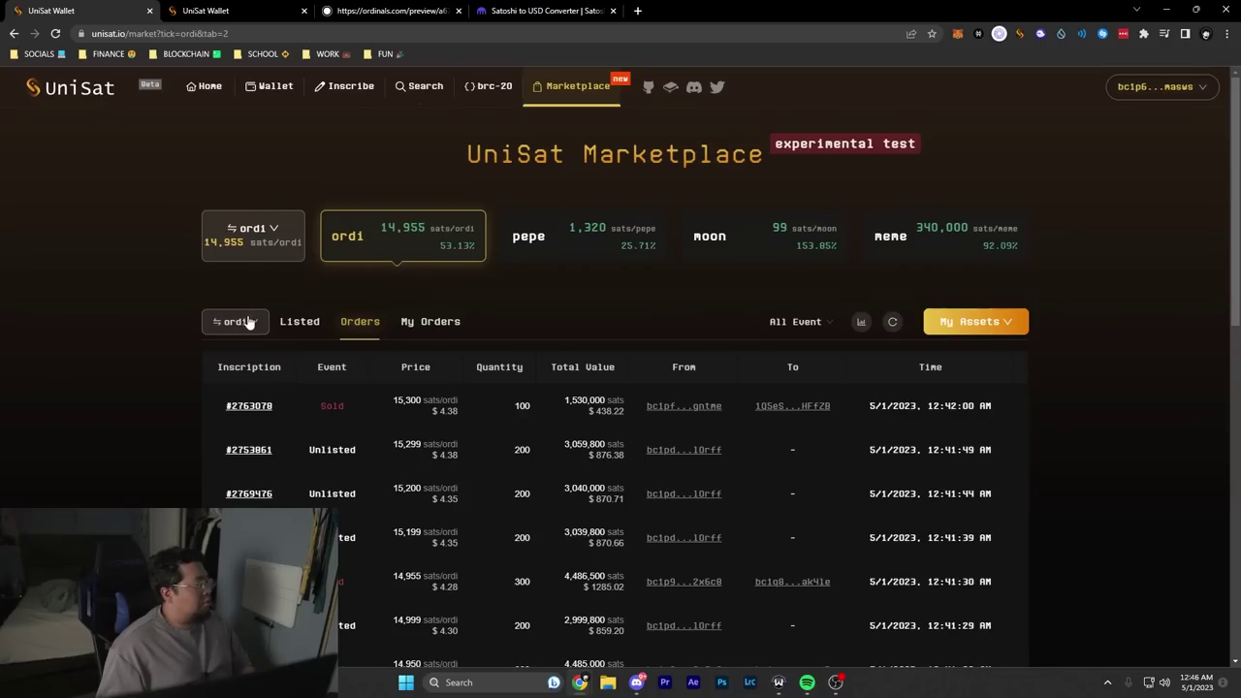
{"action": "left_click", "coordinate": [367, 327]}
{"action": "scroll", "coordinate": [582, 321], "scroll_direction": "down", "scroll_amount": 1}
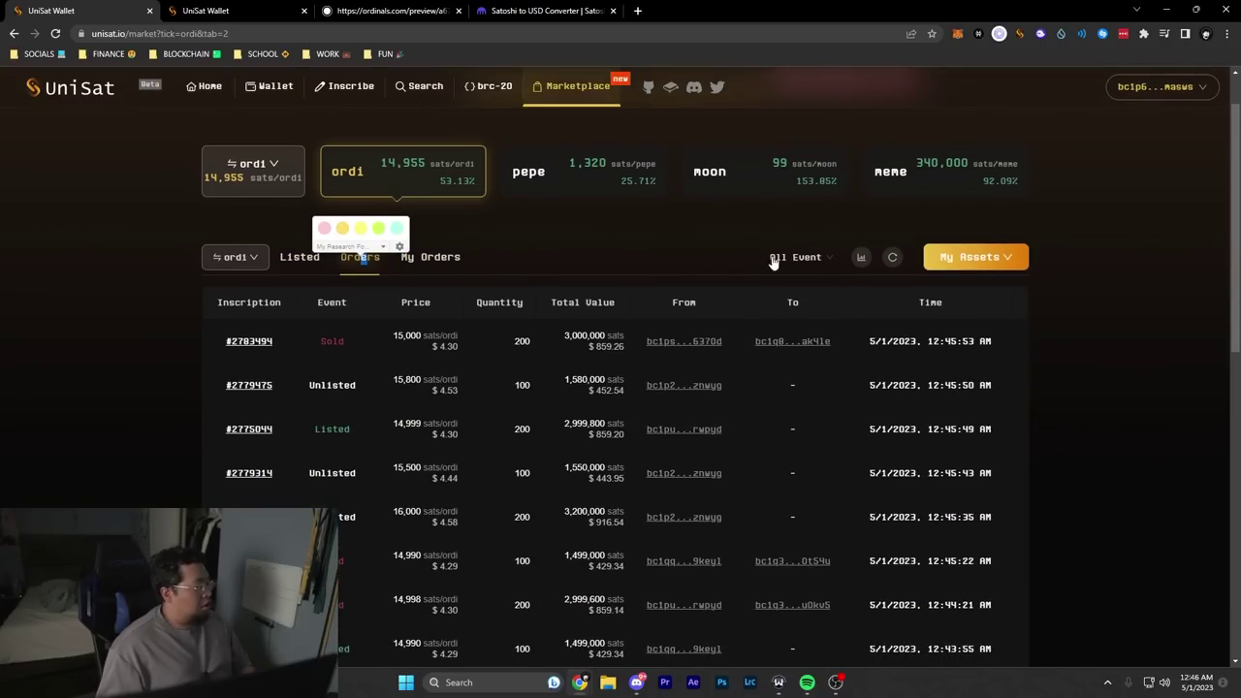
{"action": "left_click", "coordinate": [776, 258]}
{"action": "left_click", "coordinate": [790, 338]}
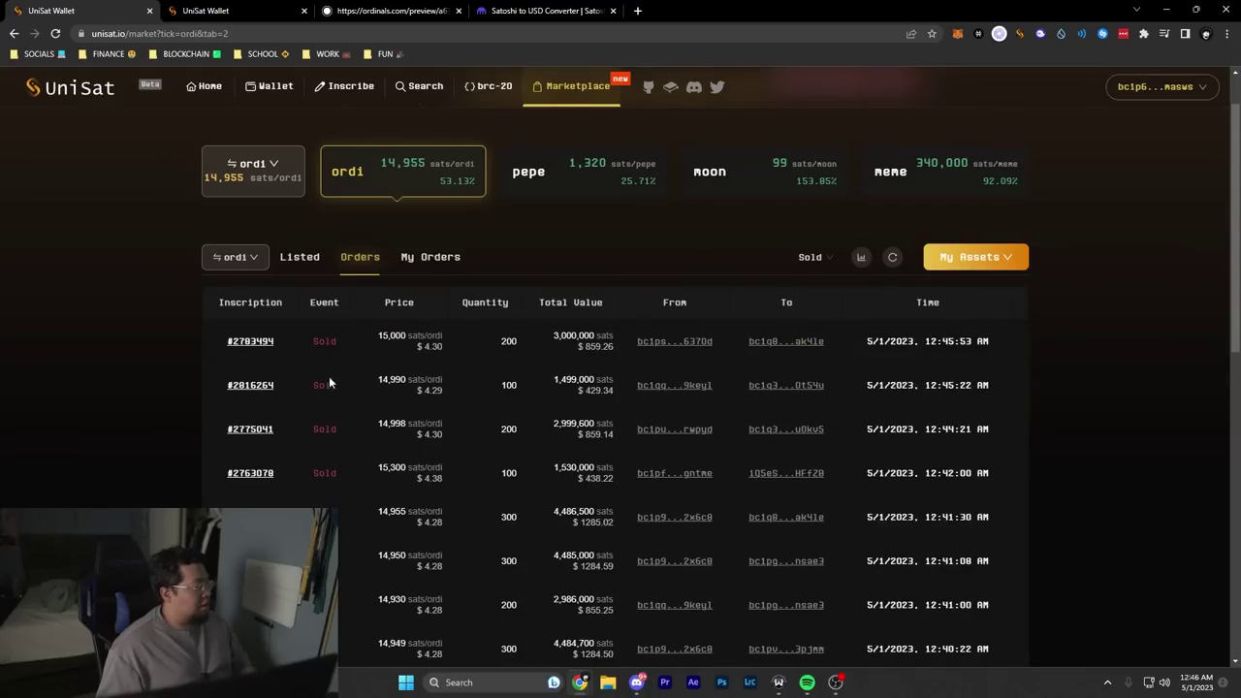
{"action": "scroll", "coordinate": [388, 398], "scroll_direction": "down", "scroll_amount": 1}
{"action": "scroll", "coordinate": [343, 327], "scroll_direction": "down", "scroll_amount": 2}
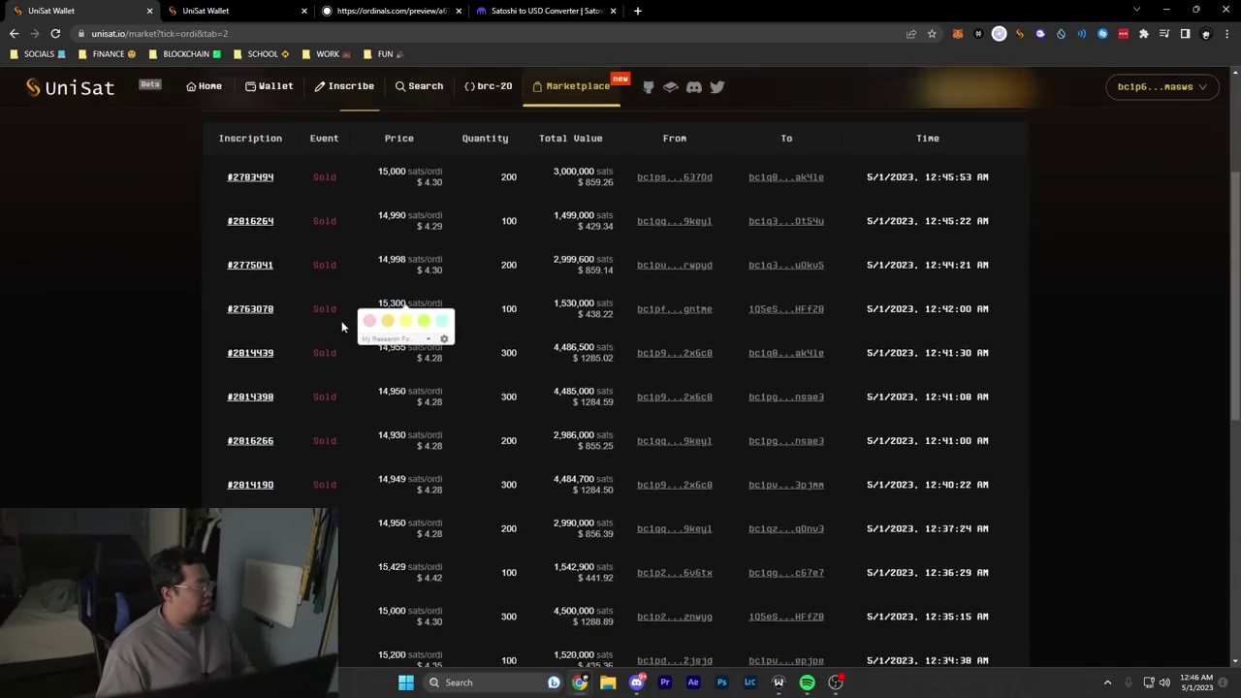
{"action": "scroll", "coordinate": [400, 372], "scroll_direction": "up", "scroll_amount": 4}
Step: List inscription #2698040 (50 ordi) at 16,000 sats per ordi and sign it
{"action": "left_click", "coordinate": [976, 321]}
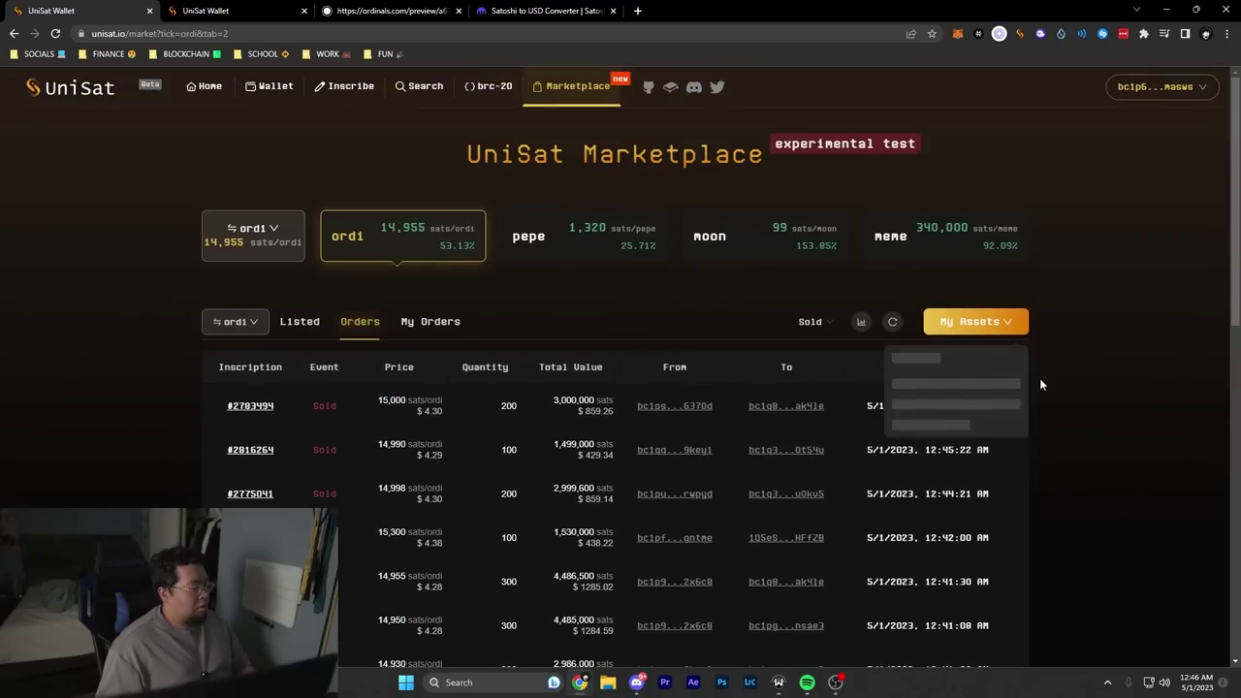
{"action": "left_click", "coordinate": [1001, 419]}
{"action": "left_click", "coordinate": [427, 308]}
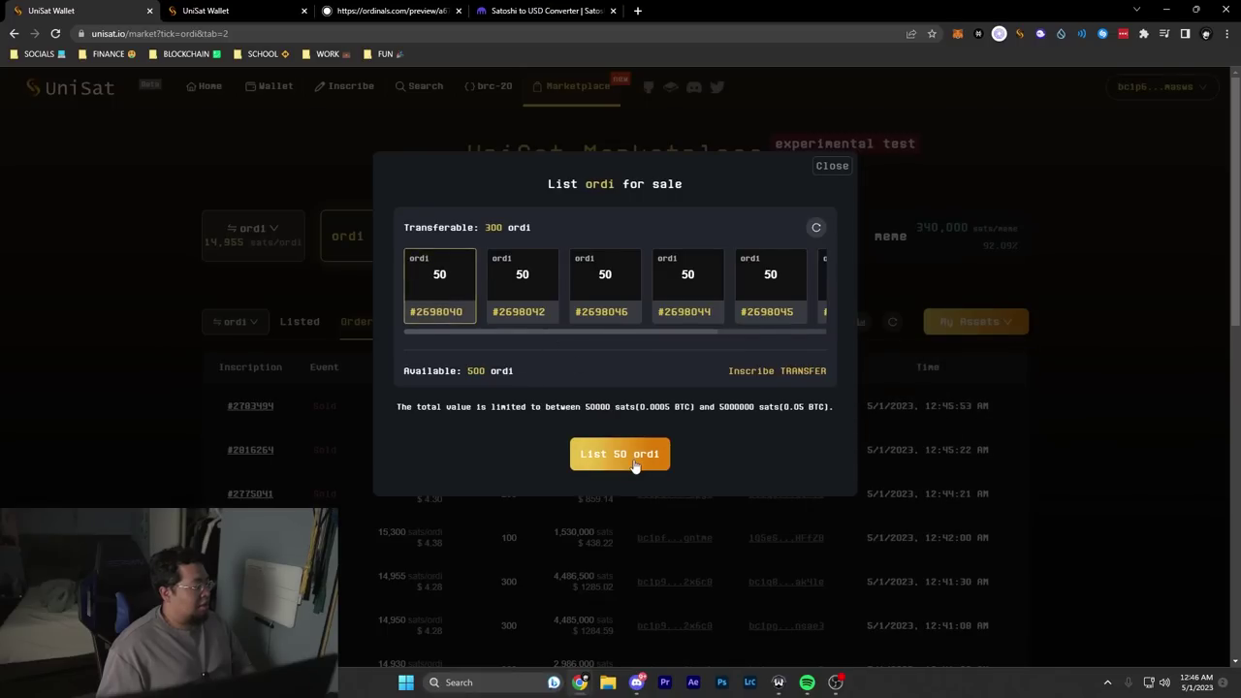
{"action": "left_click", "coordinate": [634, 458]}
{"action": "left_click", "coordinate": [519, 334]}
{"action": "type", "text": "16000"}
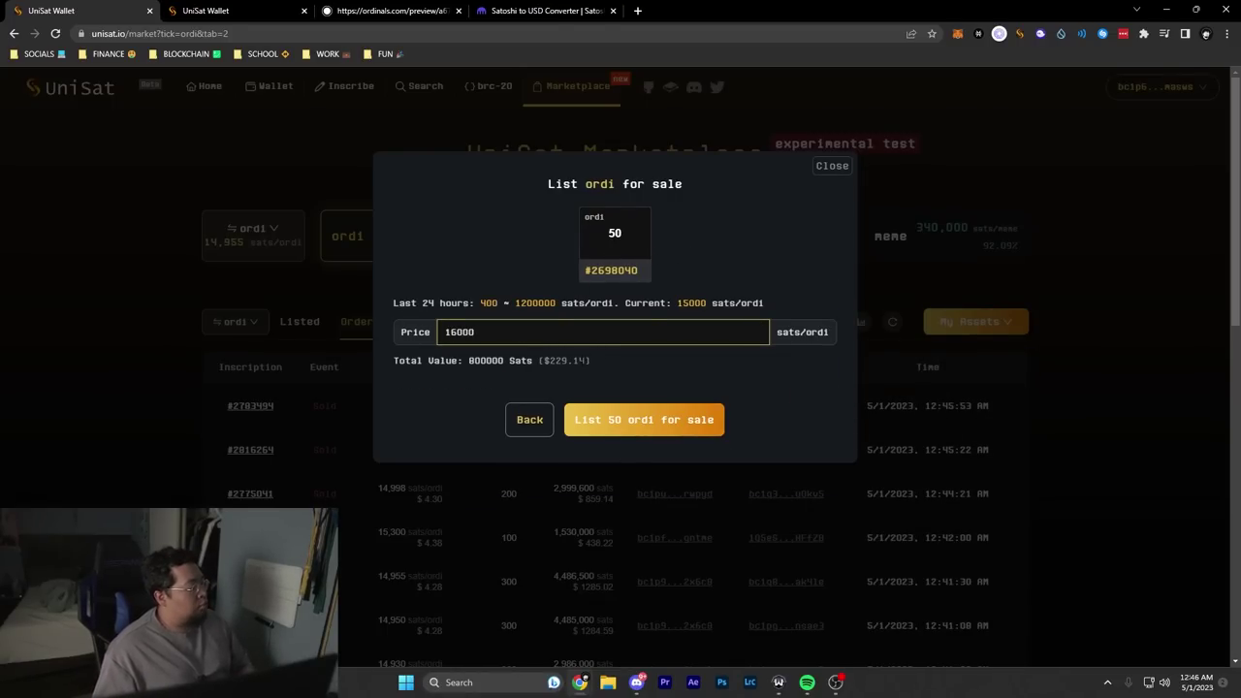
{"action": "left_click_drag", "start_coordinate": [554, 361], "coordinate": [585, 360]}
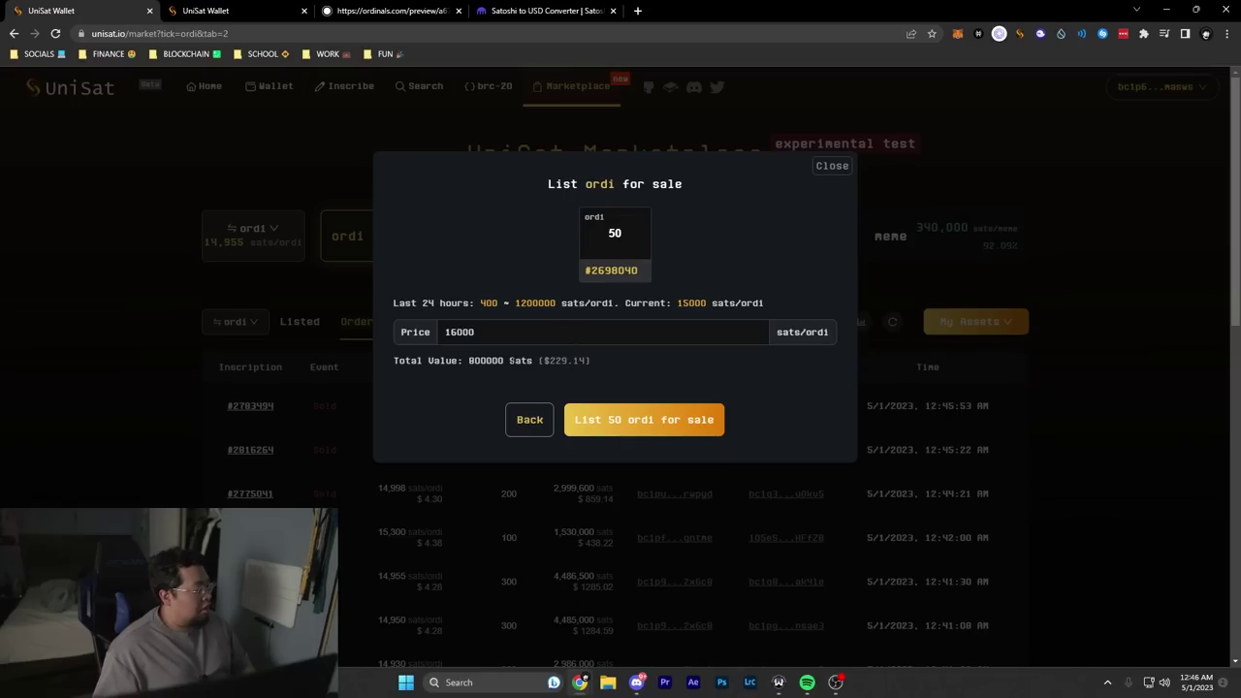
{"action": "left_click", "coordinate": [617, 423]}
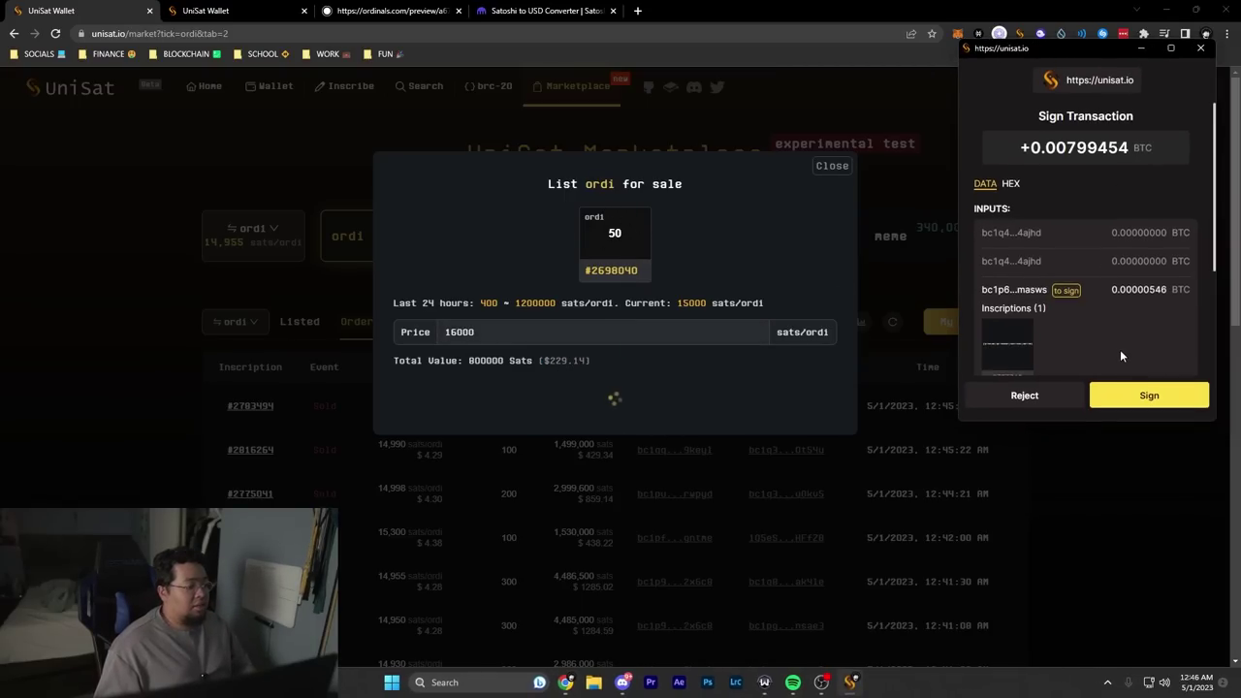
{"action": "scroll", "coordinate": [1083, 340], "scroll_direction": "down", "scroll_amount": 3}
{"action": "scroll", "coordinate": [1090, 329], "scroll_direction": "up", "scroll_amount": 5}
{"action": "scroll", "coordinate": [1090, 329], "scroll_direction": "down", "scroll_amount": 5}
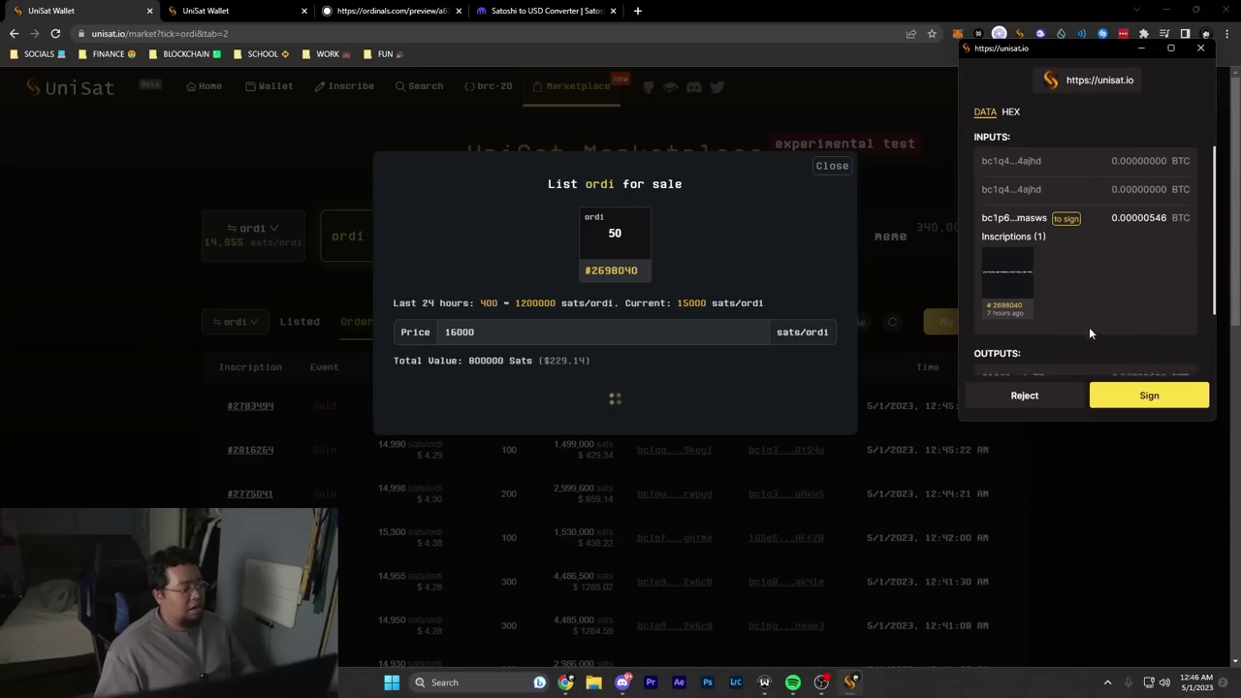
{"action": "scroll", "coordinate": [1067, 316], "scroll_direction": "up", "scroll_amount": 5}
{"action": "scroll", "coordinate": [1072, 298], "scroll_direction": "down", "scroll_amount": 4}
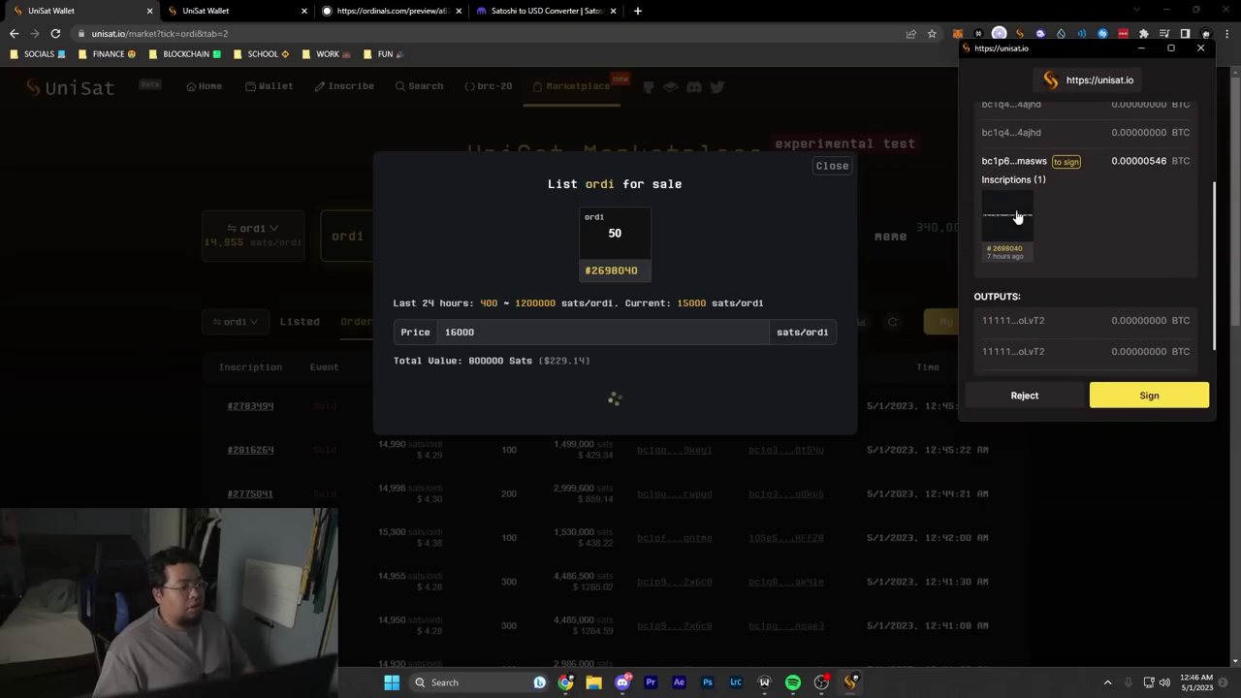
{"action": "left_click", "coordinate": [1150, 394]}
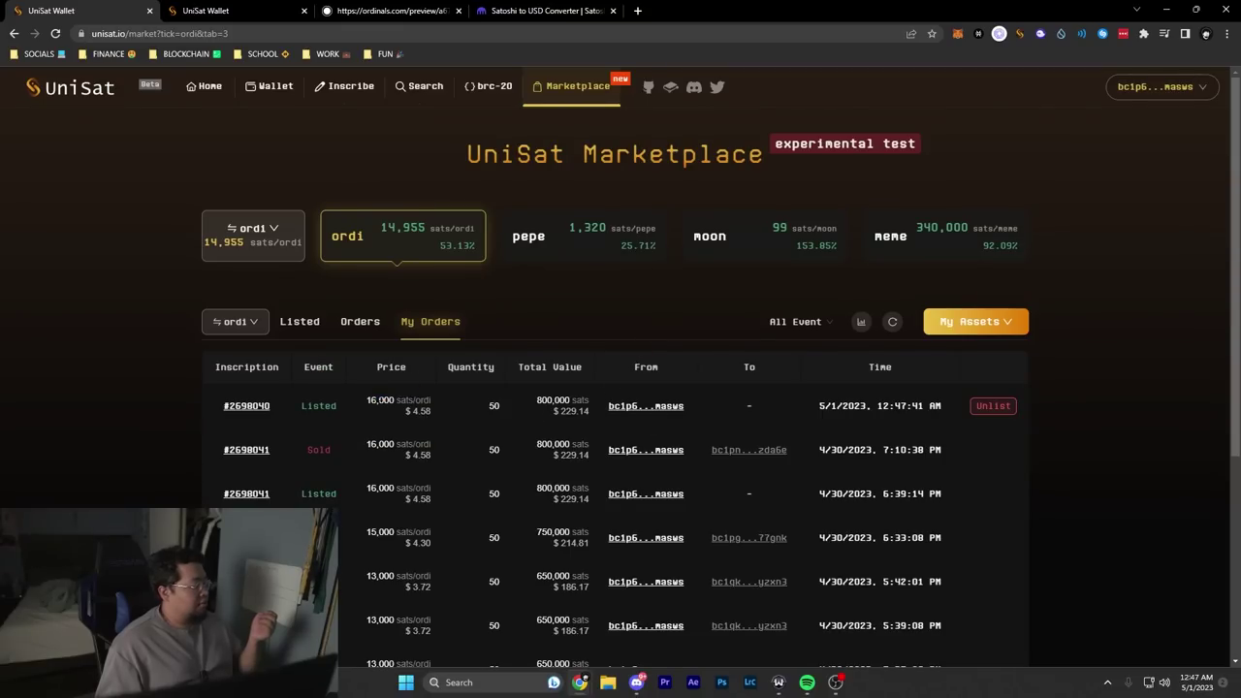
Step: Highlight the new listing's 16,000 price and check UniSat Points in the account menu
{"action": "double_click", "coordinate": [388, 400]}
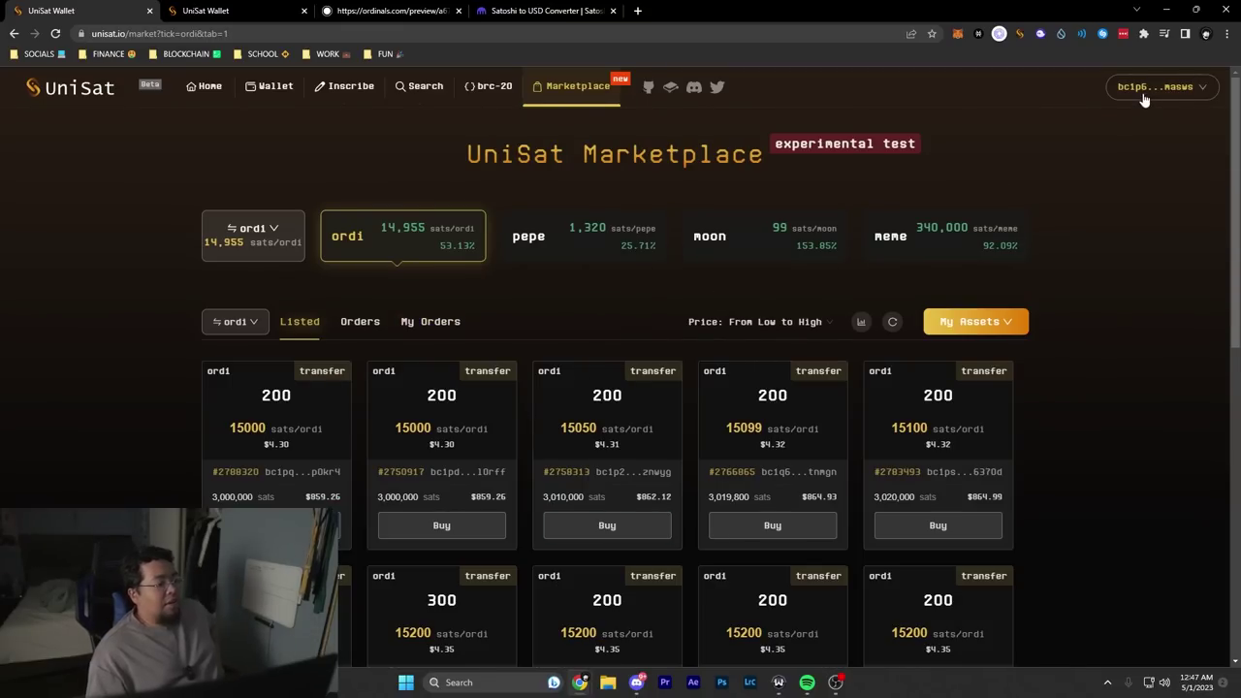
{"action": "left_click", "coordinate": [1144, 94]}
{"action": "left_click_drag", "start_coordinate": [1060, 129], "coordinate": [1155, 129]}
{"action": "left_click", "coordinate": [1141, 128]}
Step: Go to the Inscribe page and briefly check the UniSat extension popup
{"action": "left_click", "coordinate": [316, 93]}
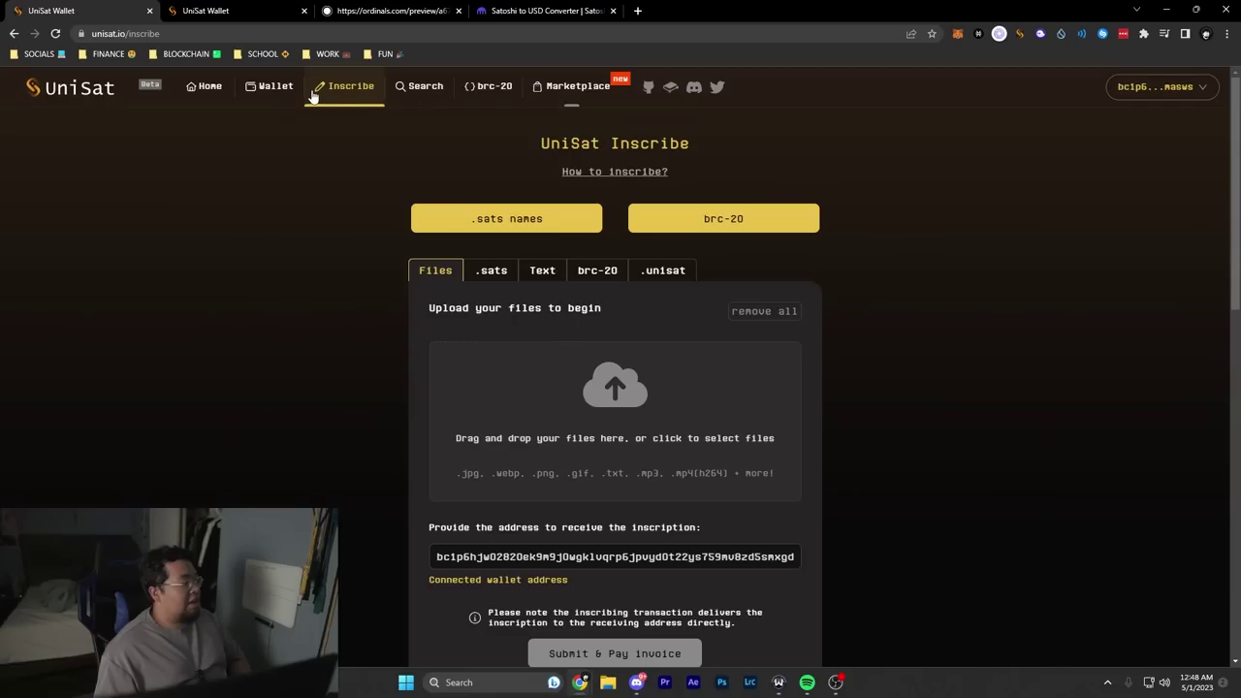
{"action": "left_click", "coordinate": [1021, 35]}
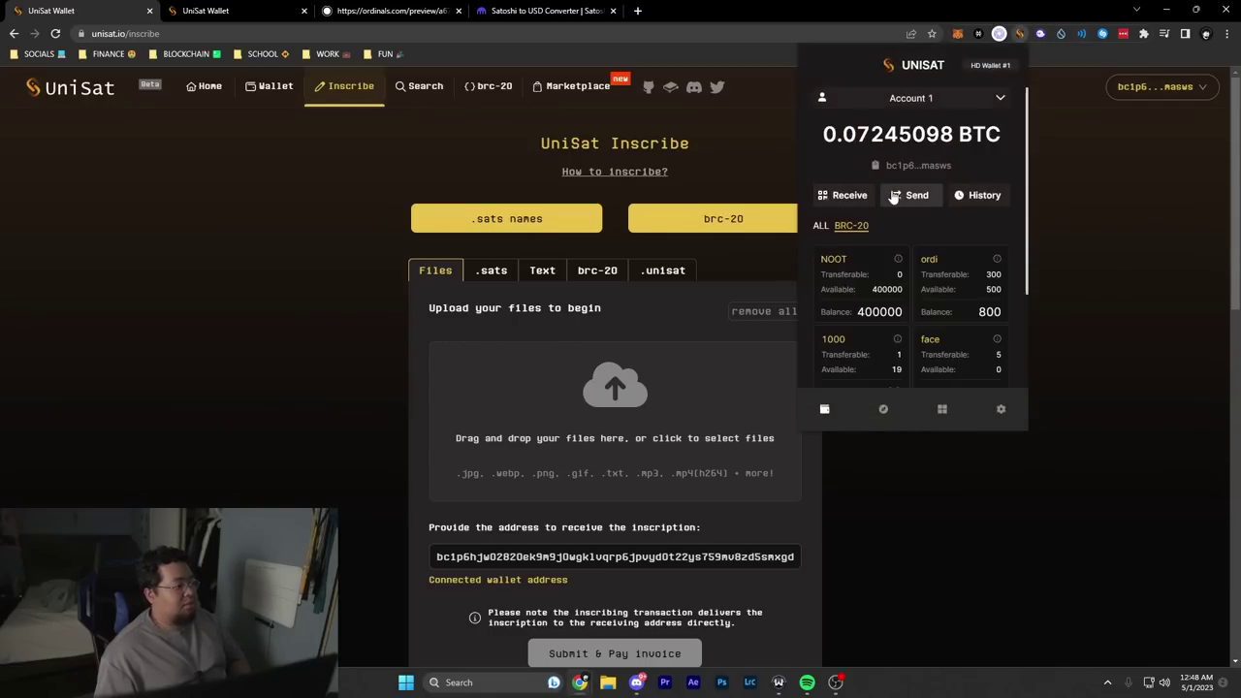
{"action": "left_click", "coordinate": [425, 148]}
{"action": "scroll", "coordinate": [475, 301], "scroll_direction": "down", "scroll_amount": 3}
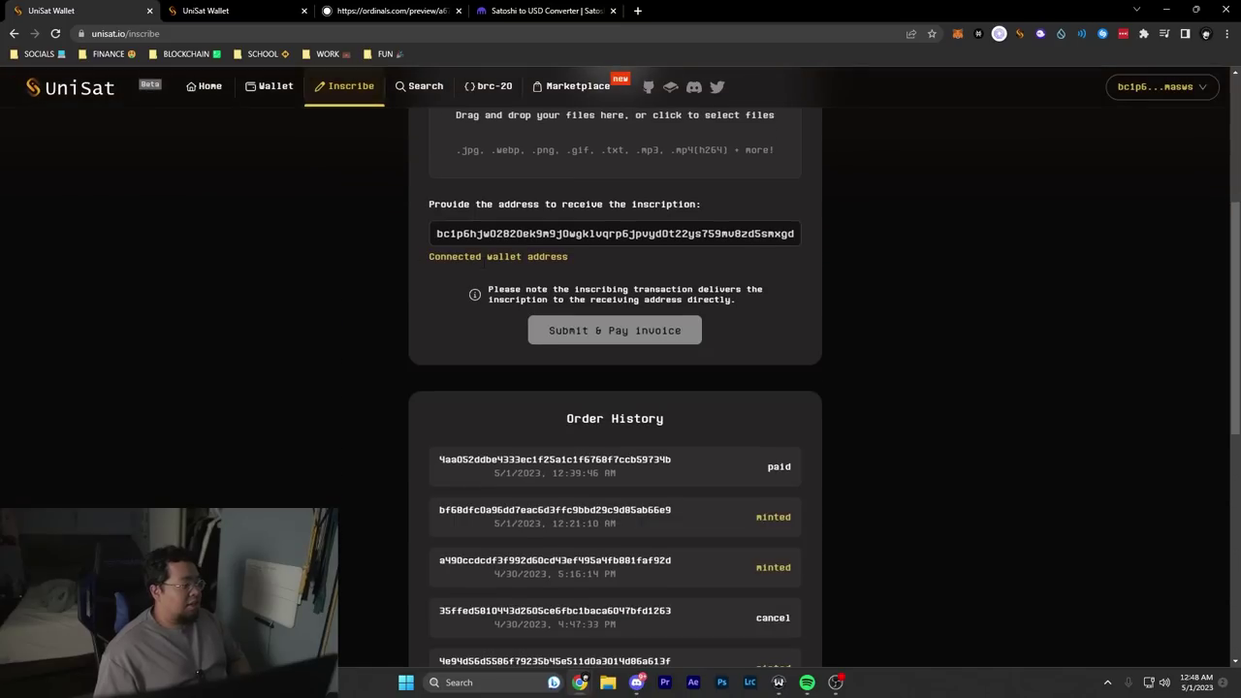
{"action": "scroll", "coordinate": [501, 327], "scroll_direction": "up", "scroll_amount": 3}
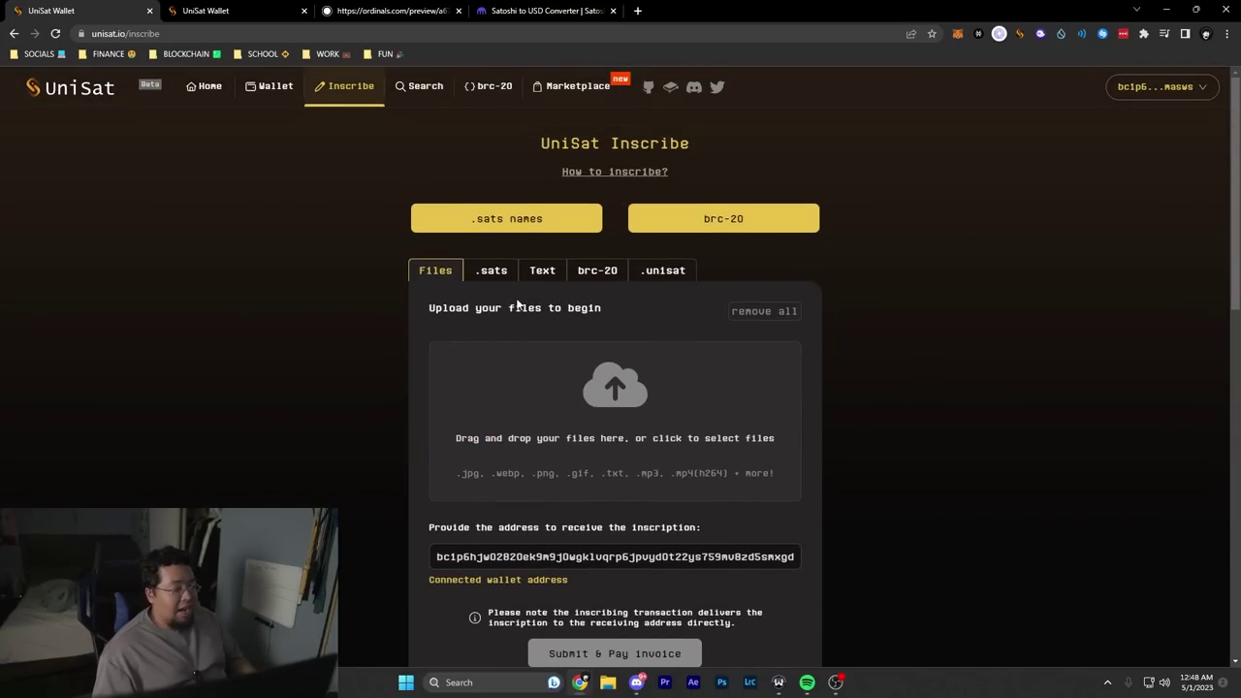
{"action": "left_click", "coordinate": [1172, 89]}
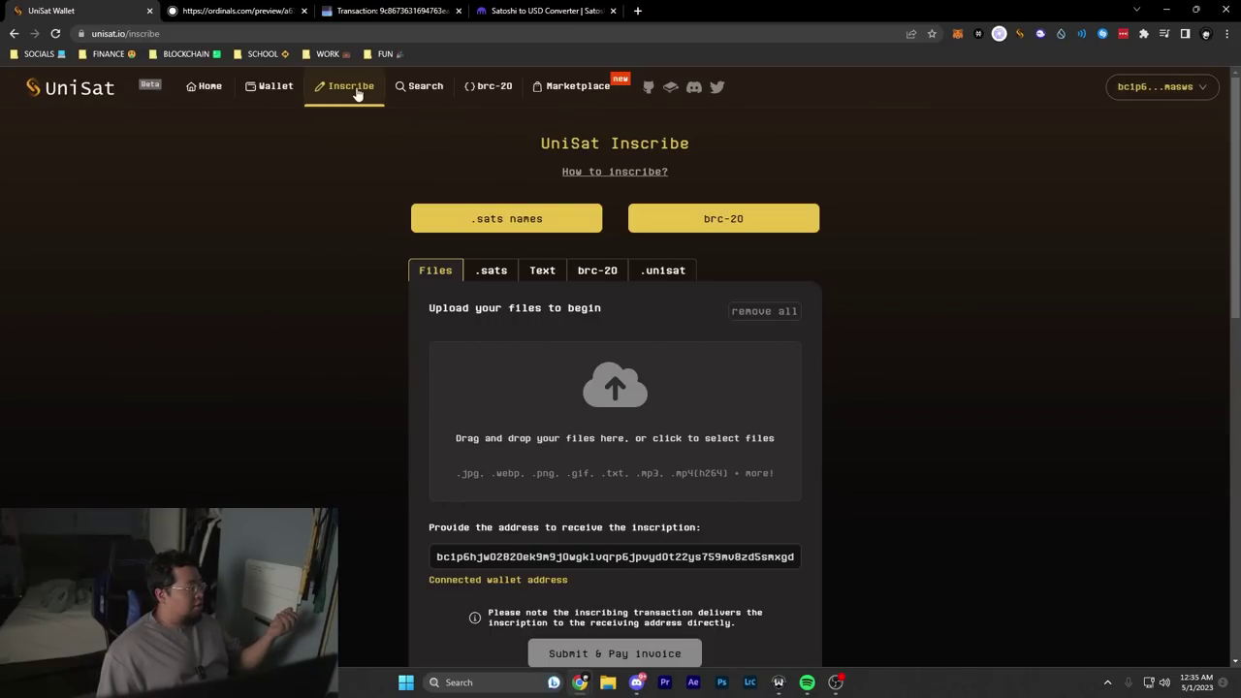
Step: Fill in a brc-20 deploy for ticker 'kimi' with its total supply and per-mint limit
{"action": "left_click", "coordinate": [740, 221]}
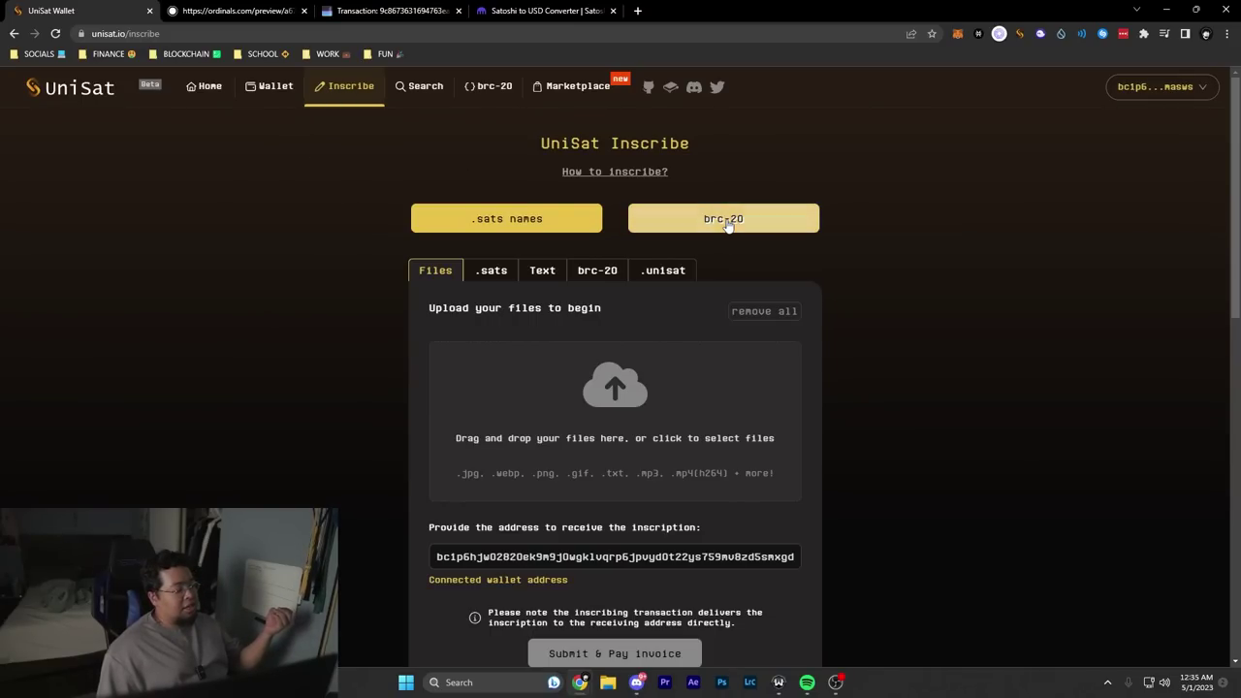
{"action": "left_click", "coordinate": [663, 239]}
{"action": "left_click", "coordinate": [632, 270]}
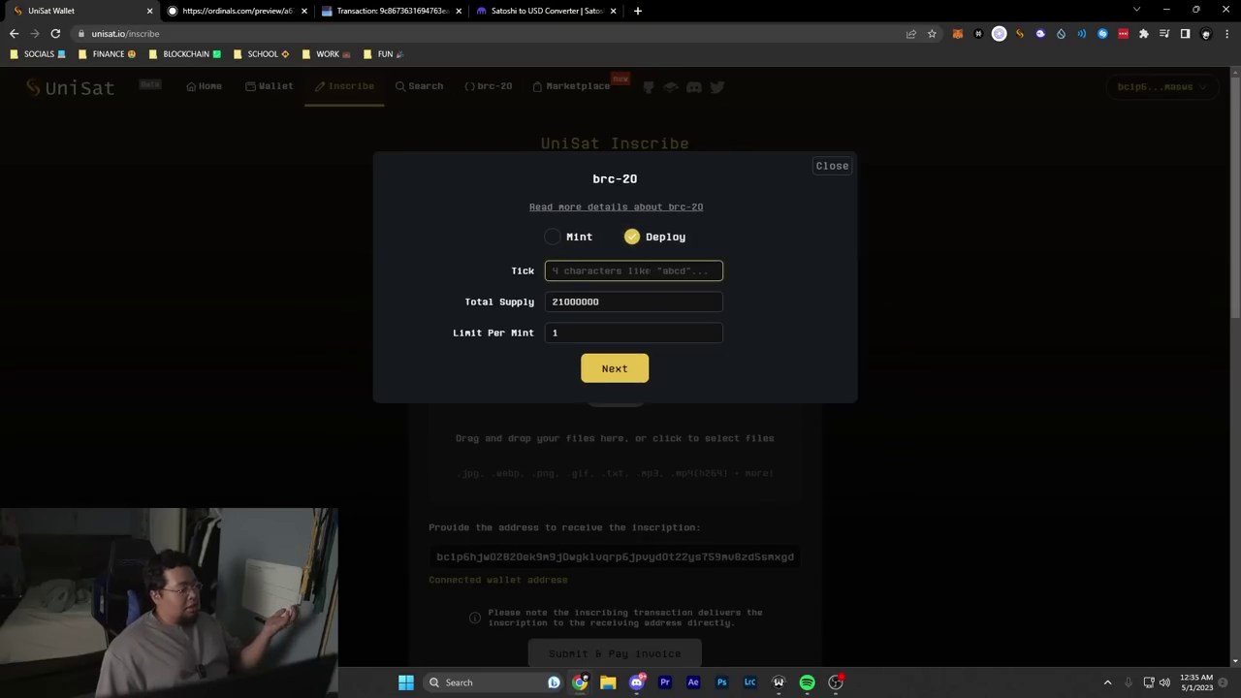
{"action": "type", "text": "m"}
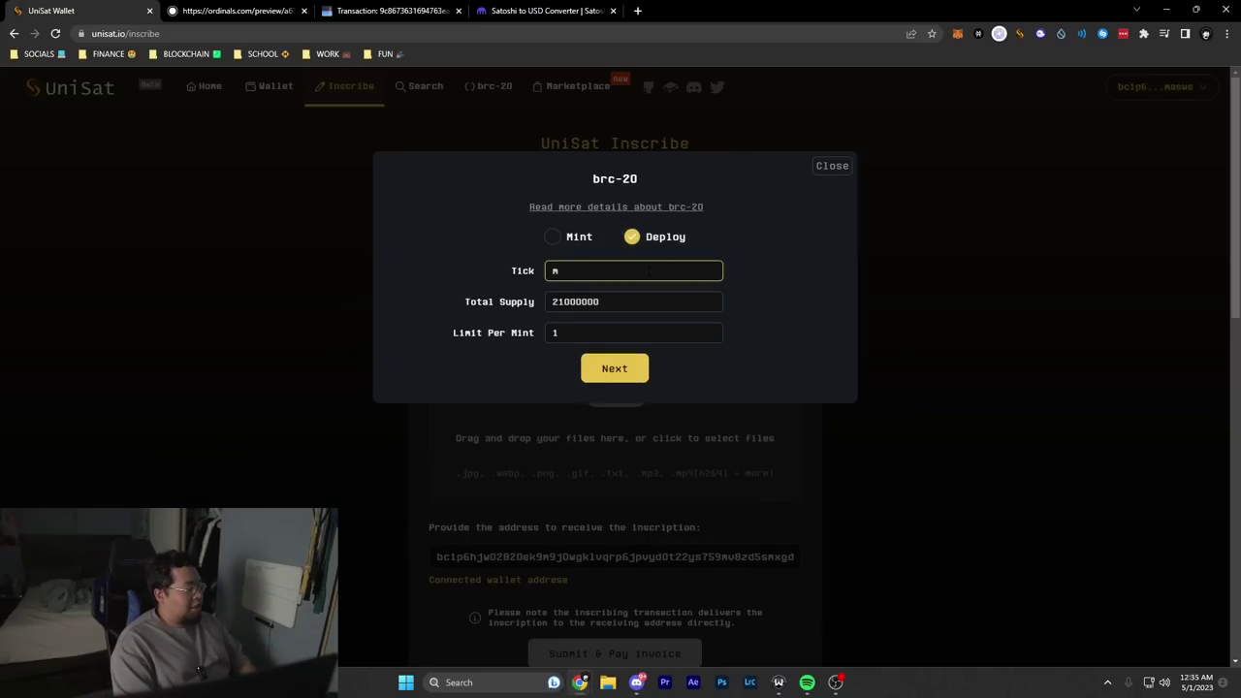
{"action": "key", "text": "BackSpace"}
{"action": "type", "text": "m"}
{"action": "key", "text": "BackSpace"}
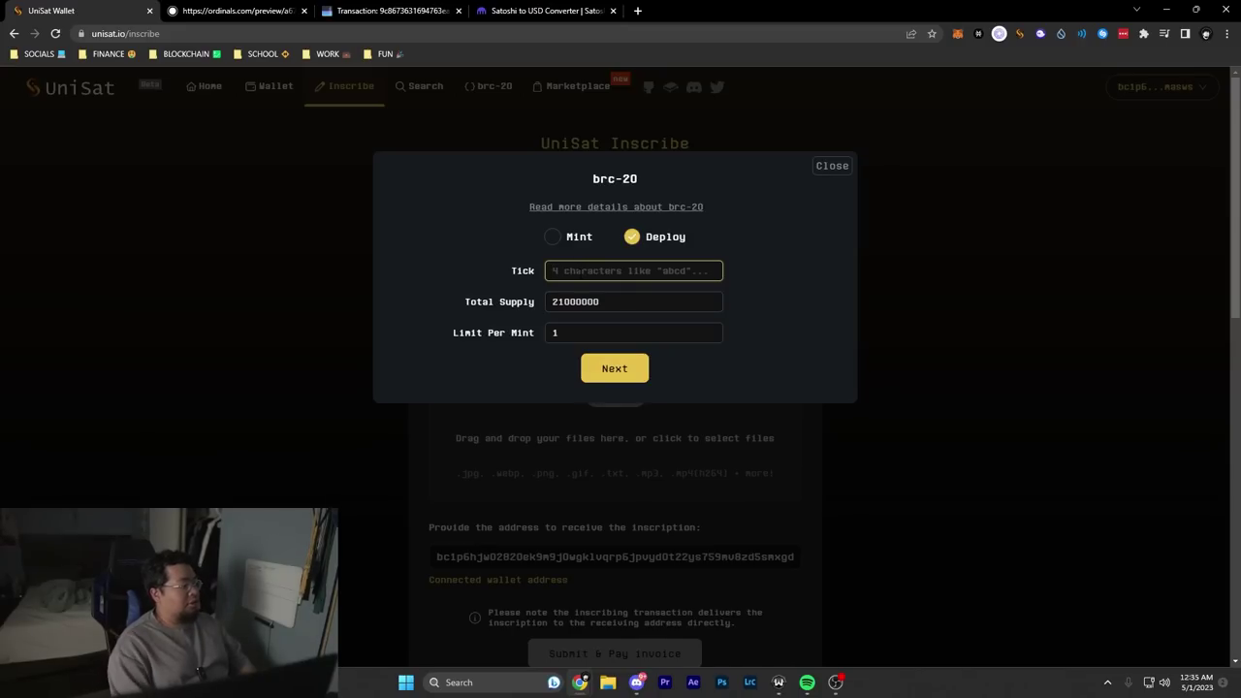
{"action": "type", "text": "kimi"}
{"action": "left_click", "coordinate": [655, 301]}
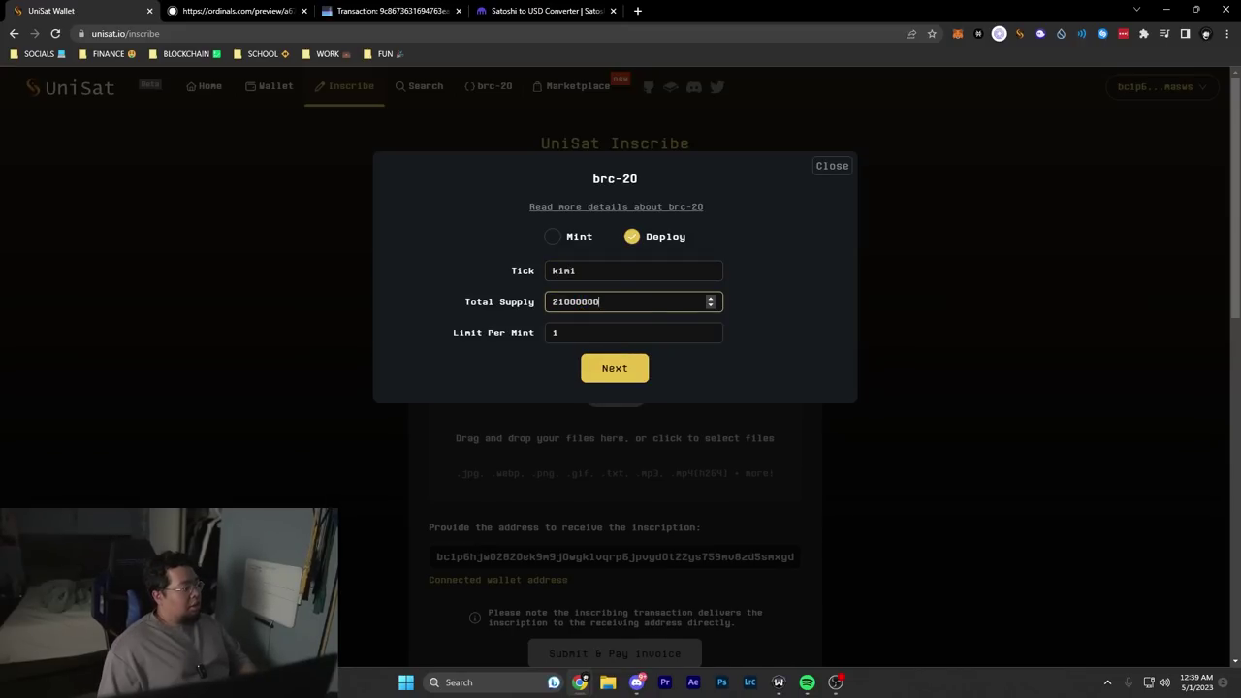
{"action": "key", "text": "shift+Home"}
{"action": "key", "text": "shift+Right"}
{"action": "key", "text": "shift+Right"}
{"action": "key", "text": "shift+Right"}
{"action": "key", "text": "shift+Right"}
{"action": "key", "text": "shift+Right"}
{"action": "key", "text": "shift+Right"}
{"action": "key", "text": "shift+Right"}
{"action": "key", "text": "Tab"}
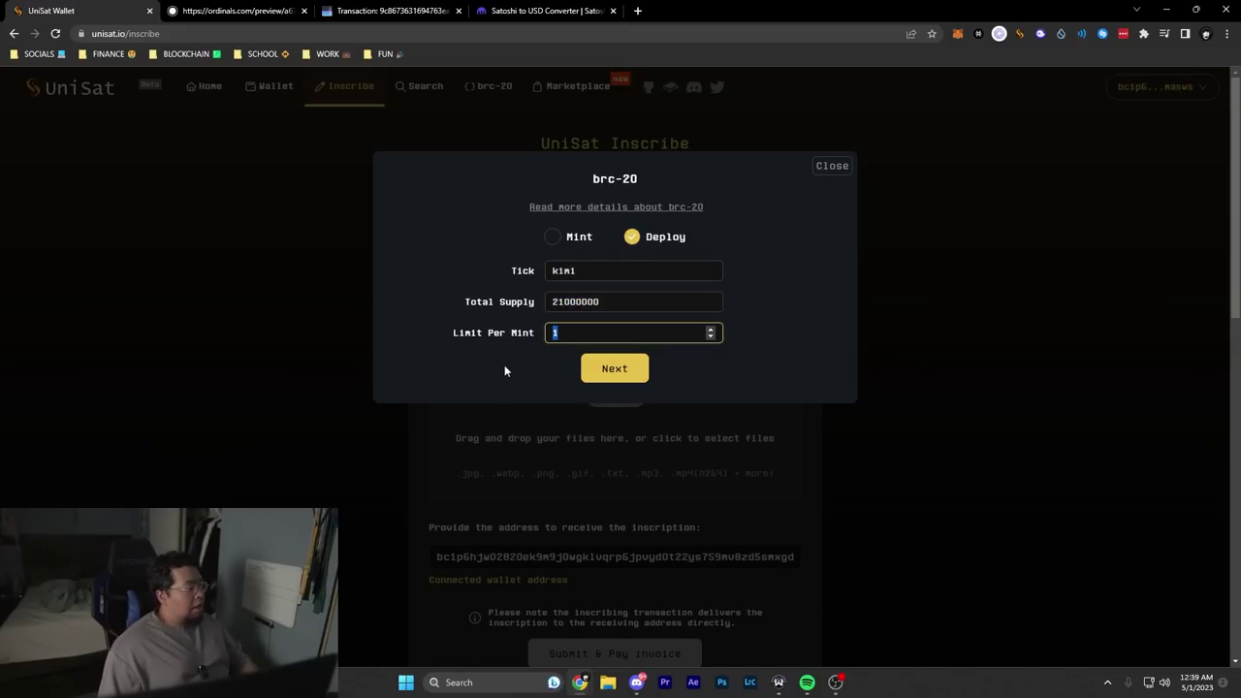
{"action": "type", "text": "0000"}
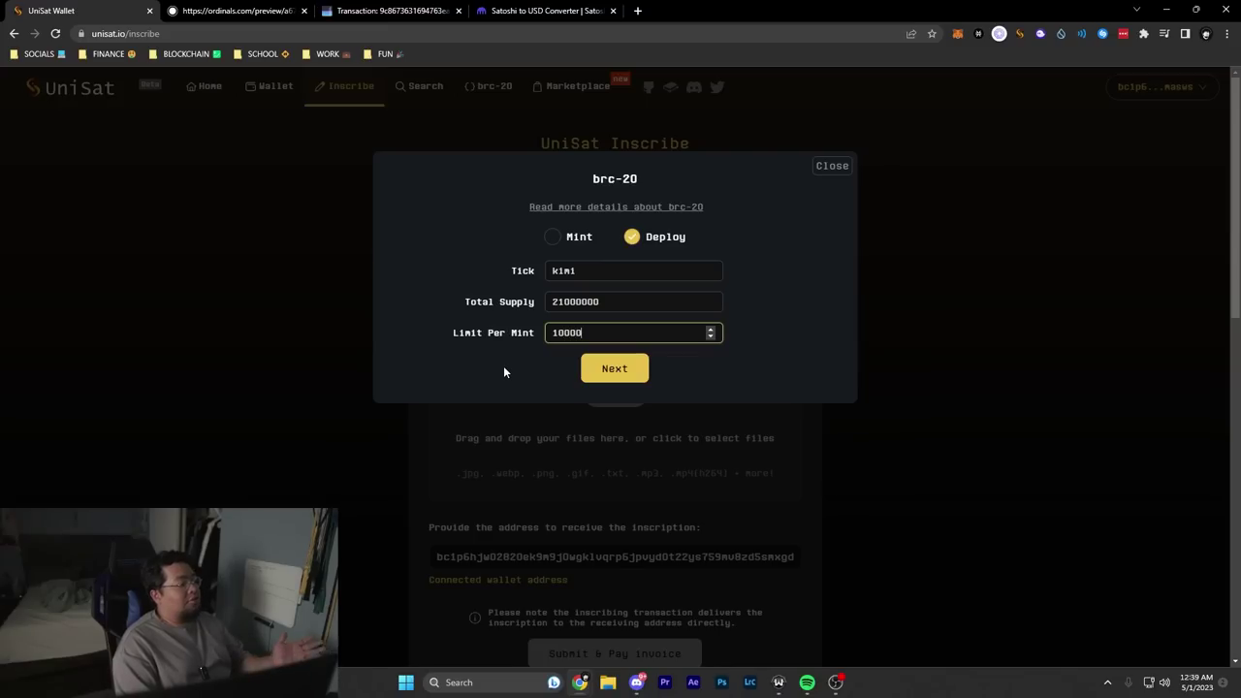
{"action": "left_click", "coordinate": [643, 369]}
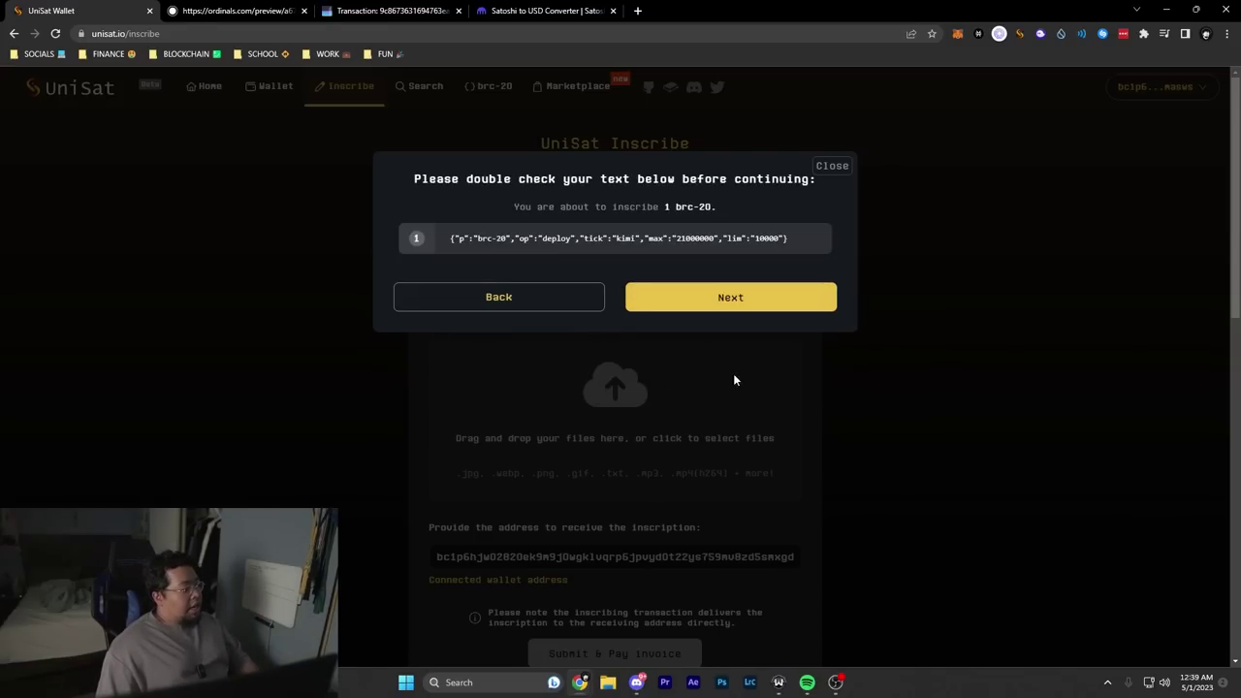
Step: Confirm the kimi deploy JSON, set a 50 sats/vB custom fee, and pay from the wallet
{"action": "mouse_move", "coordinate": [452, 243]}
{"action": "left_mouse_down"}
{"action": "mouse_move", "coordinate": [798, 238]}
{"action": "mouse_move", "coordinate": [497, 254]}
{"action": "mouse_move", "coordinate": [448, 240]}
{"action": "mouse_move", "coordinate": [790, 241]}
{"action": "left_mouse_up"}
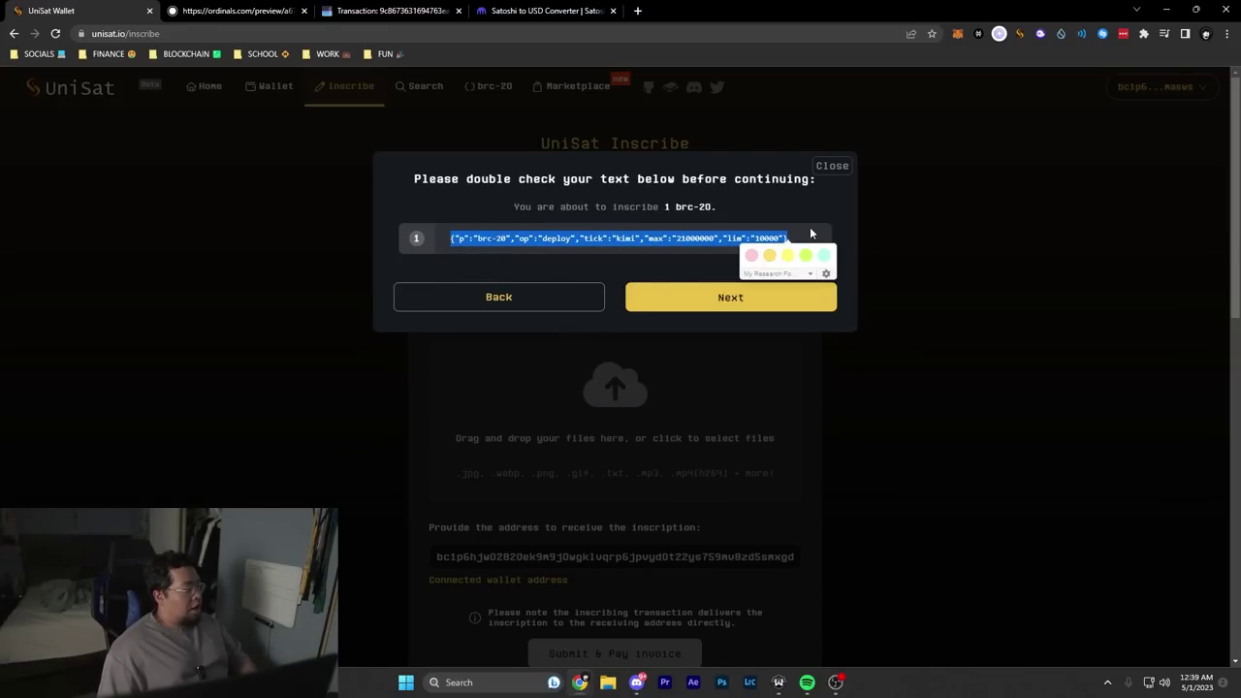
{"action": "left_click", "coordinate": [677, 297]}
{"action": "scroll", "coordinate": [416, 275], "scroll_direction": "down", "scroll_amount": 1}
{"action": "left_click", "coordinate": [742, 397]}
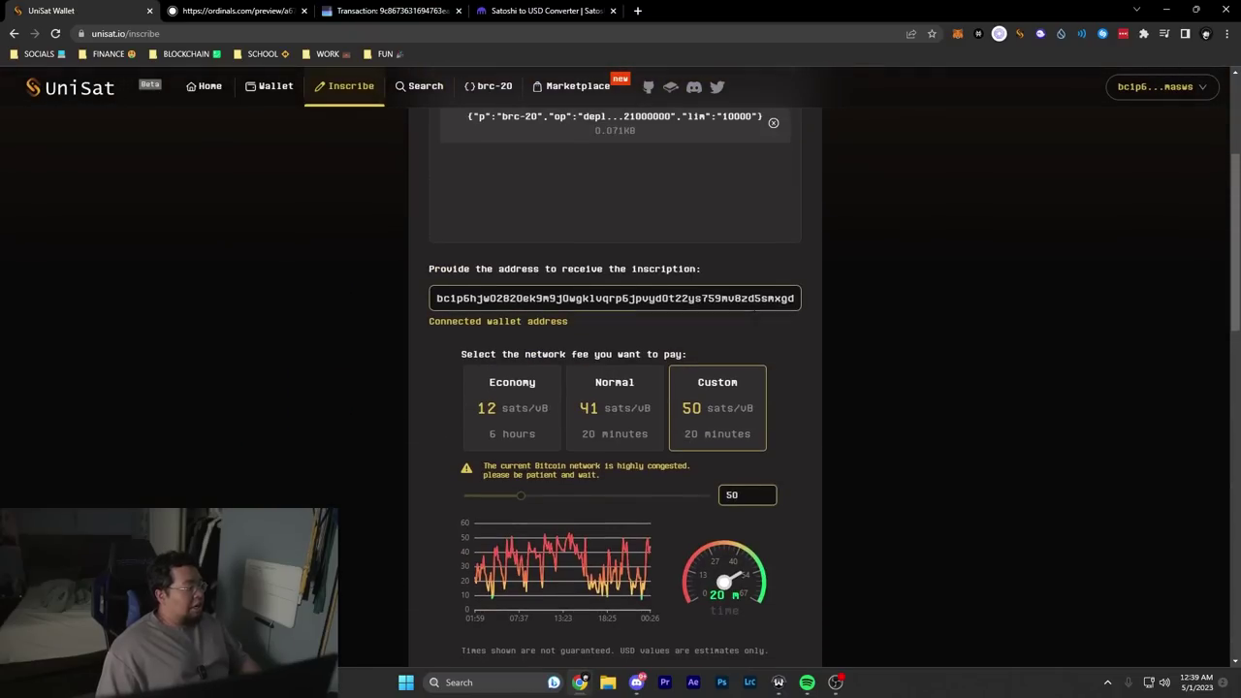
{"action": "scroll", "coordinate": [764, 407], "scroll_direction": "up", "scroll_amount": 2}
{"action": "scroll", "coordinate": [788, 396], "scroll_direction": "down", "scroll_amount": 4}
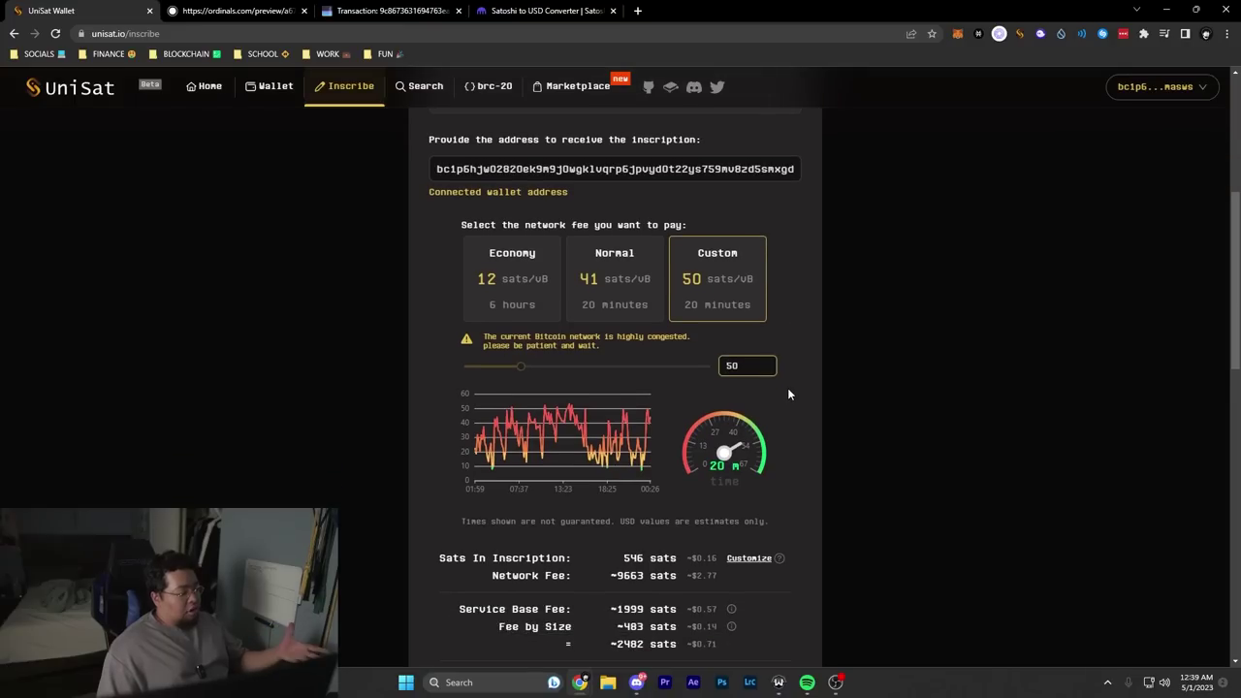
{"action": "scroll", "coordinate": [716, 414], "scroll_direction": "down", "scroll_amount": 1}
{"action": "scroll", "coordinate": [722, 407], "scroll_direction": "down", "scroll_amount": 6}
{"action": "left_click", "coordinate": [669, 393]}
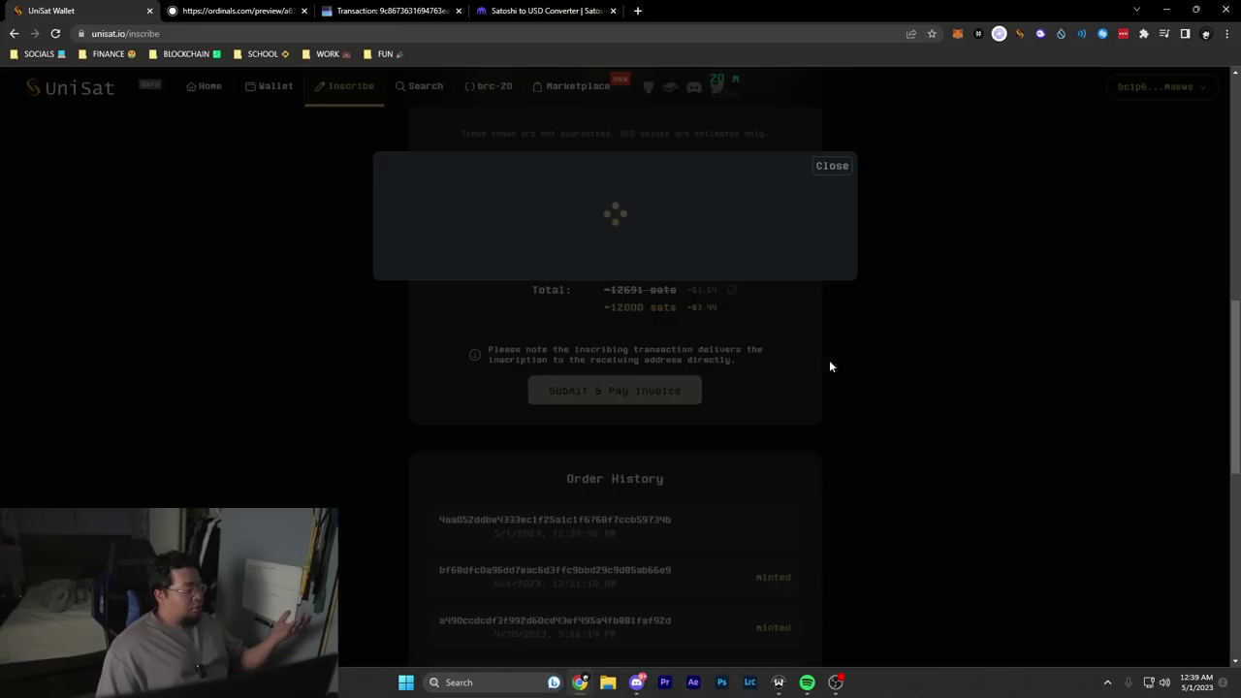
{"action": "left_click", "coordinate": [600, 372]}
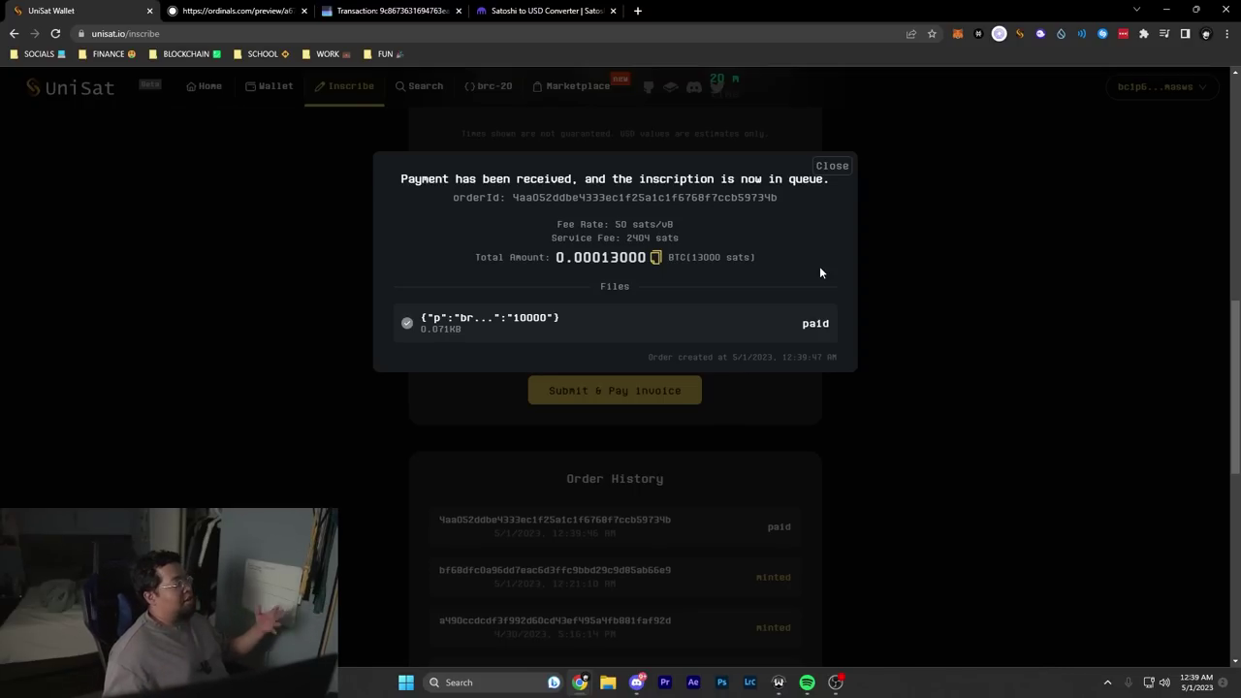
Step: Search the full brc-20 token list for ORDI
{"action": "left_click", "coordinate": [488, 86]}
{"action": "left_click", "coordinate": [347, 454]}
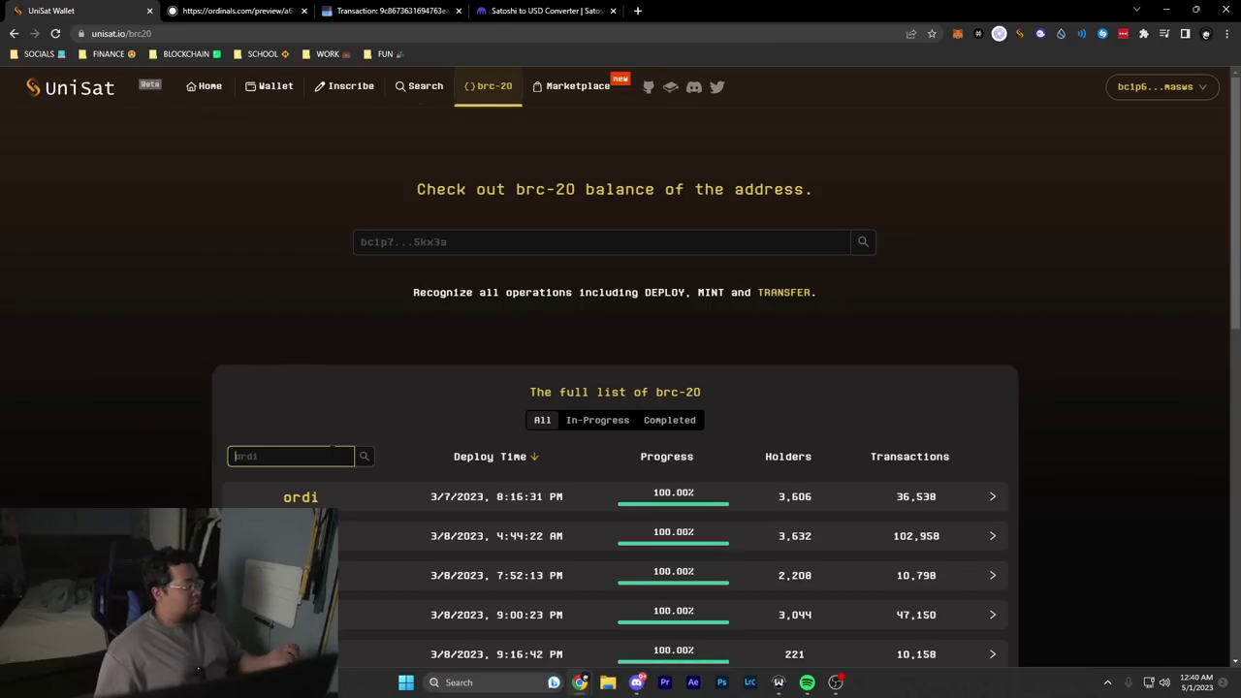
{"action": "scroll", "coordinate": [332, 437], "scroll_direction": "down", "scroll_amount": 2}
{"action": "scroll", "coordinate": [331, 438], "scroll_direction": "up", "scroll_amount": 2}
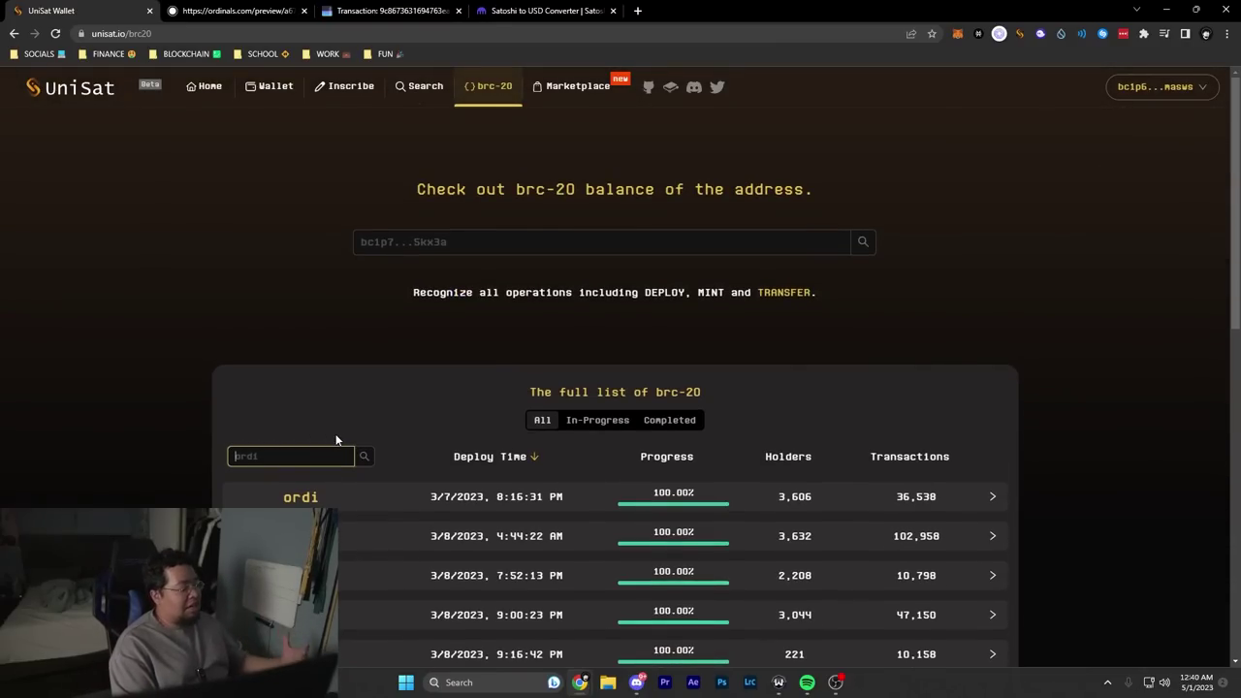
{"action": "type", "text": "ORDI"}
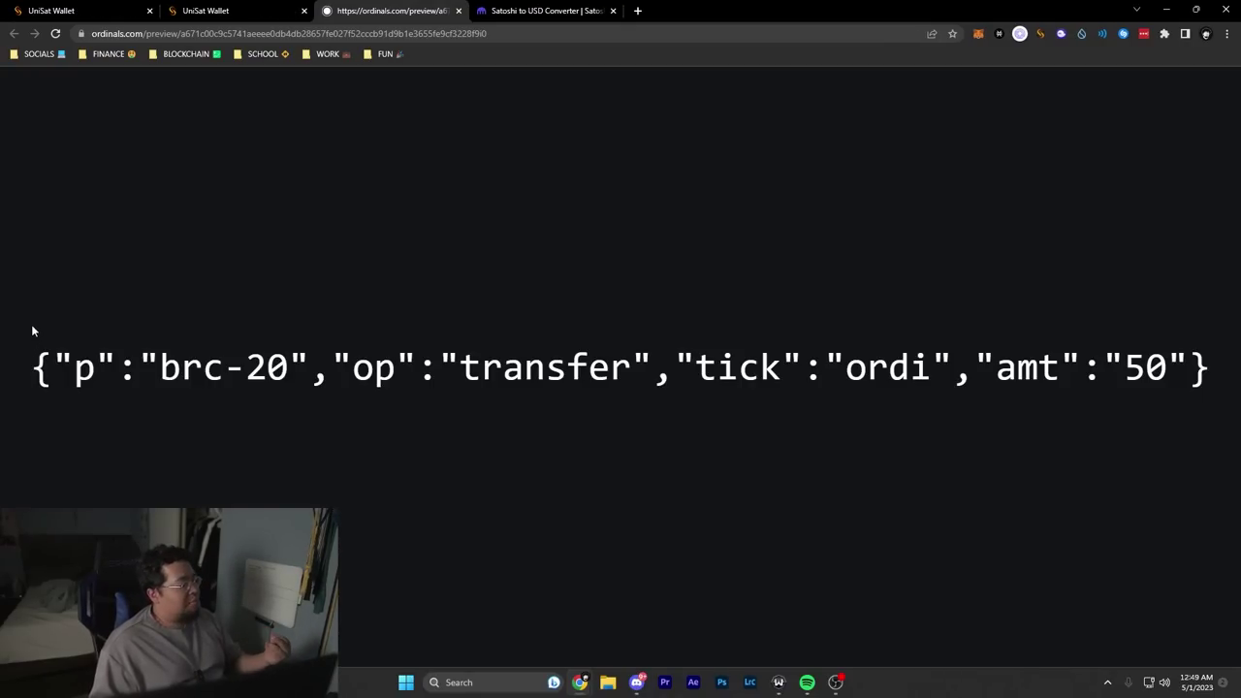
Step: Select the full ordi transfer JSON line on the Ordinals.com preview page
{"action": "left_click_drag", "start_coordinate": [1227, 369], "coordinate": [41, 373]}
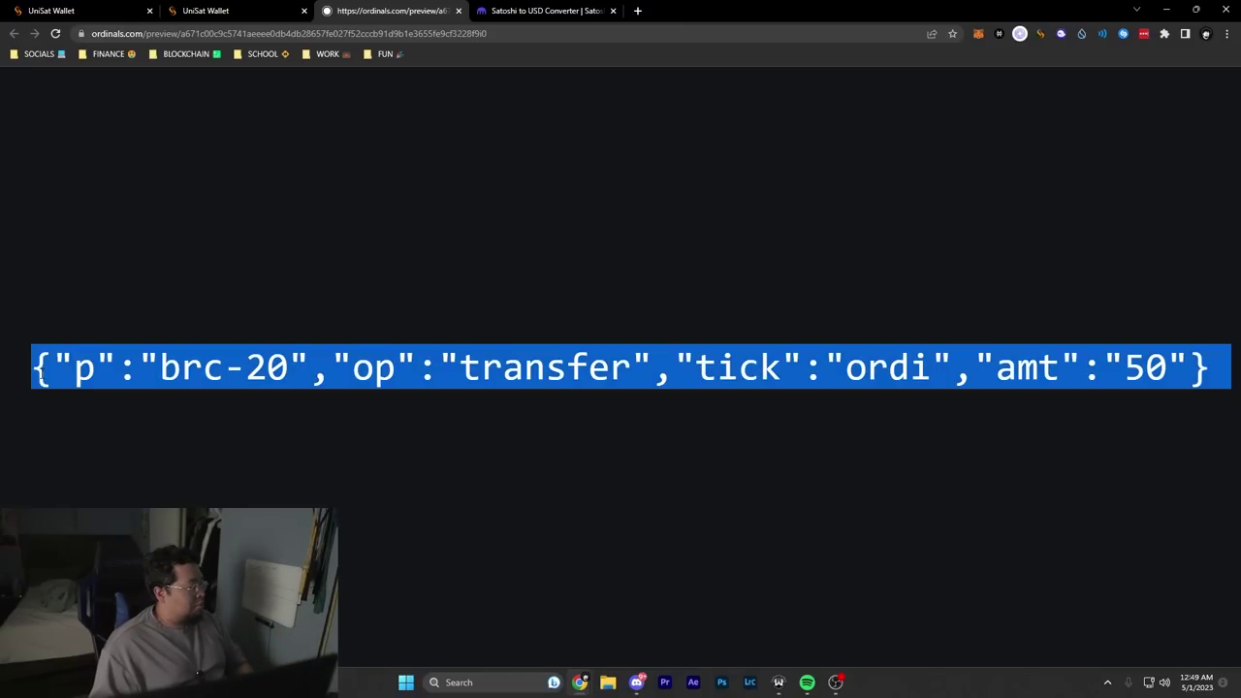
{"action": "left_click", "coordinate": [583, 412]}
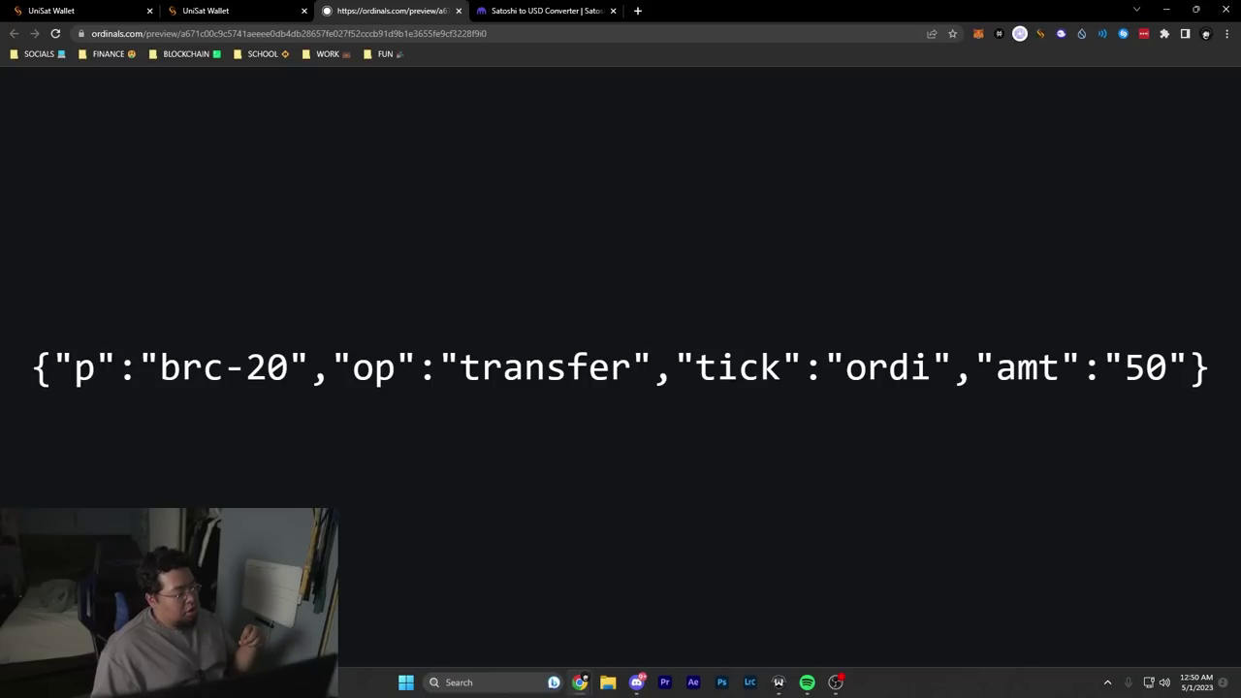
{"action": "left_click_drag", "start_coordinate": [355, 368], "coordinate": [615, 348]}
{"action": "left_click_drag", "start_coordinate": [1211, 373], "coordinate": [29, 373]}
{"action": "key", "text": "ctrl+c"}
Step: Paste the copied transfer JSON into a Bulk text inscription box
{"action": "key", "text": "ctrl+1"}
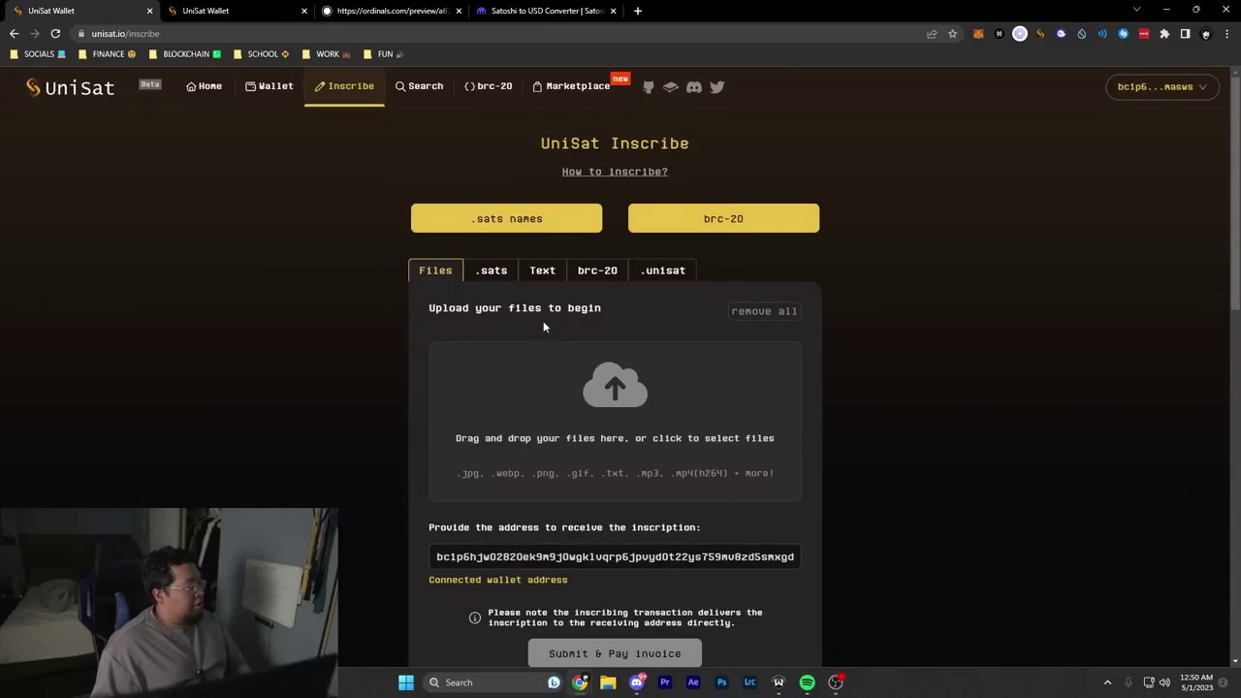
{"action": "scroll", "coordinate": [544, 327], "scroll_direction": "down", "scroll_amount": 2}
{"action": "scroll", "coordinate": [416, 177], "scroll_direction": "up", "scroll_amount": 2}
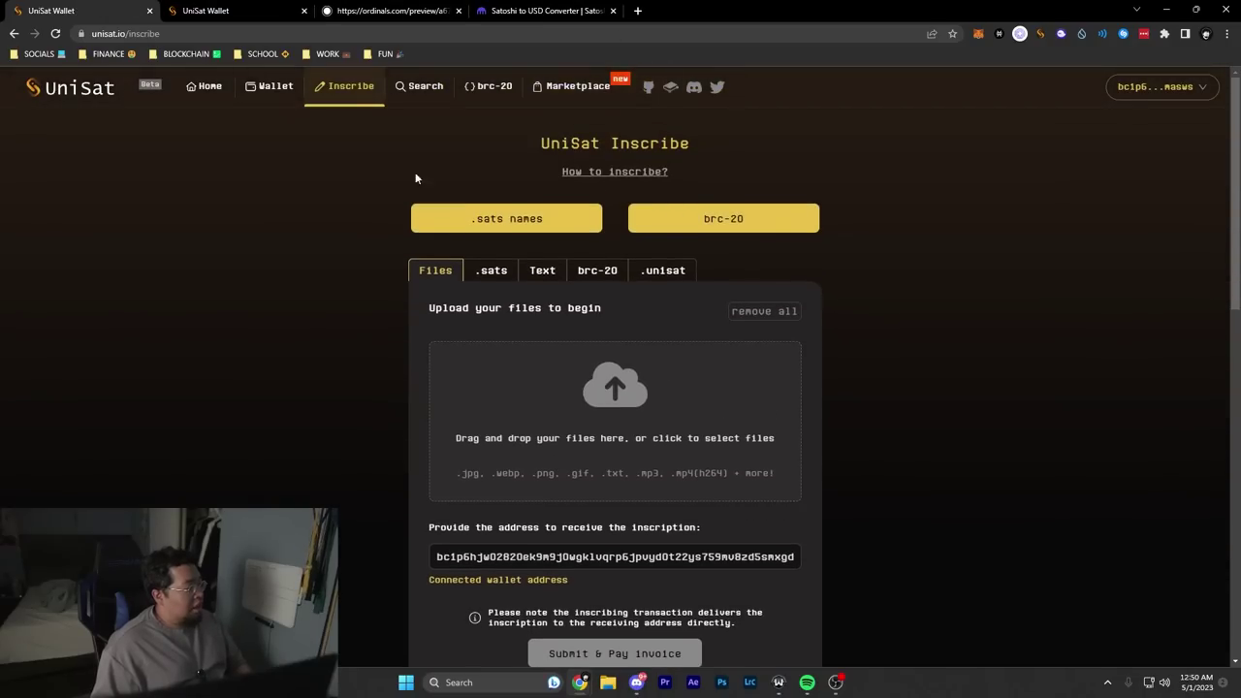
{"action": "left_click", "coordinate": [543, 269]}
{"action": "left_click", "coordinate": [646, 247]}
{"action": "left_click", "coordinate": [555, 311]}
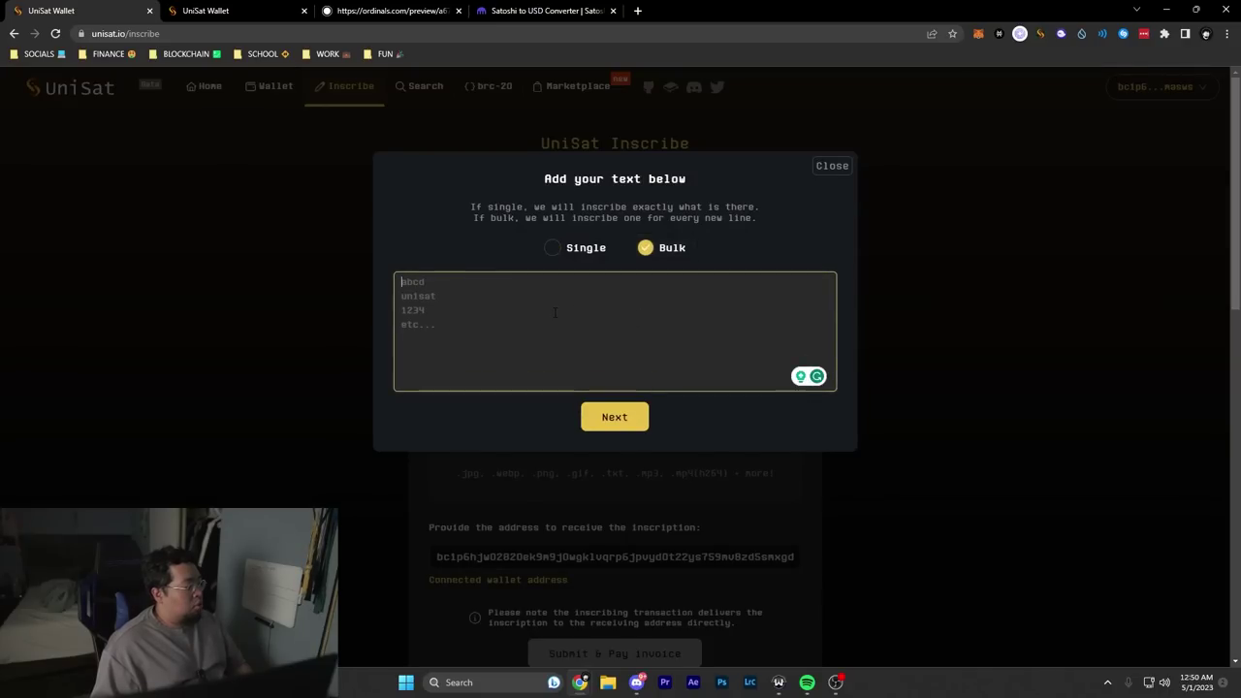
{"action": "key", "text": "ctrl+v"}
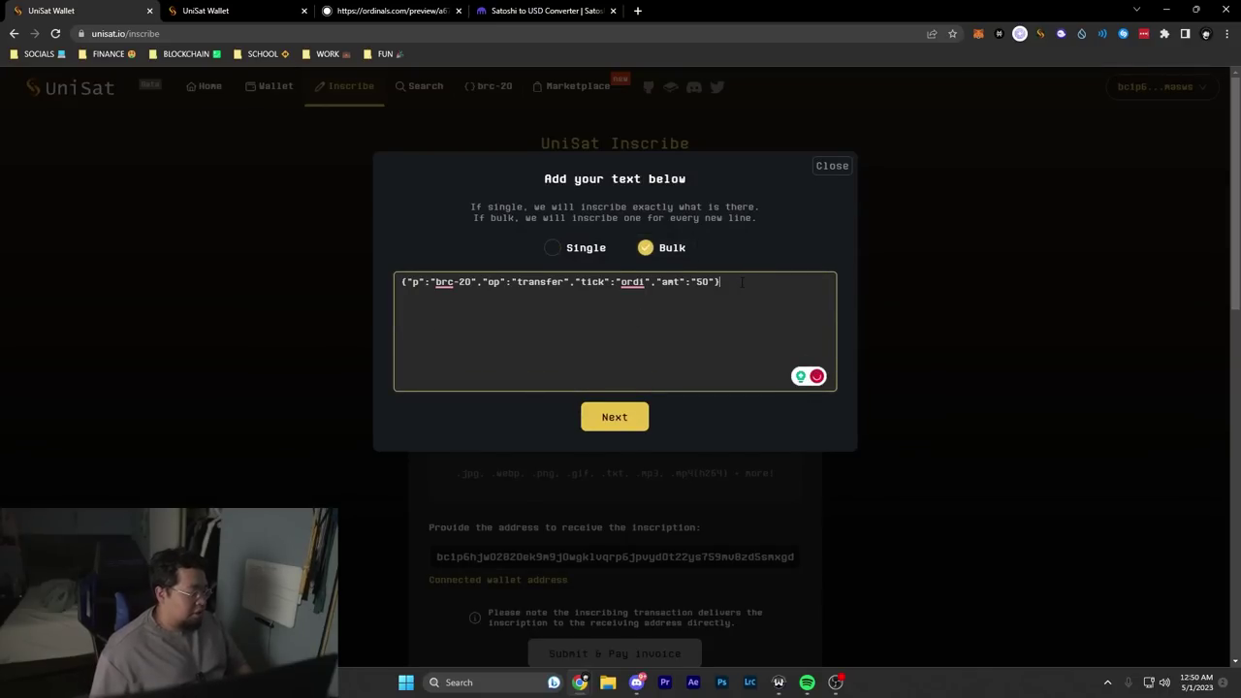
Step: Change the JSON's tick to NOOT and its amt to 50000
{"action": "left_click", "coordinate": [636, 284]}
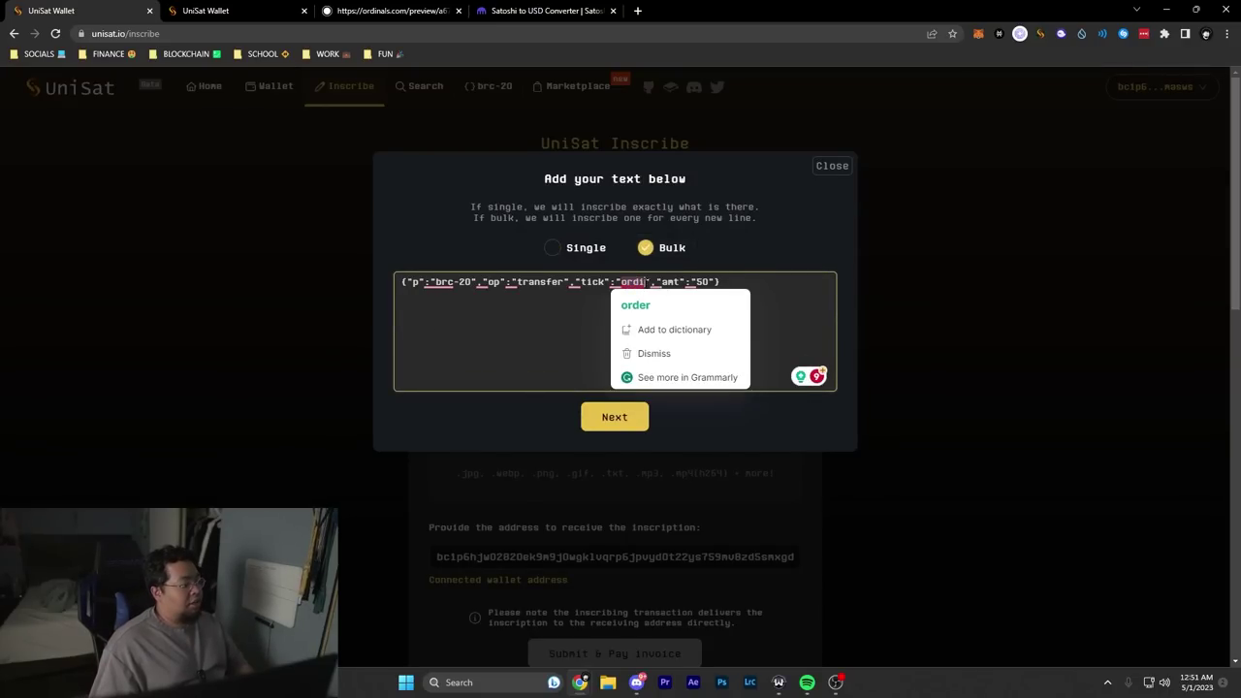
{"action": "key", "text": "BackSpace"}
{"action": "key", "text": "BackSpace"}
{"action": "key", "text": "BackSpace"}
{"action": "key", "text": "BackSpace"}
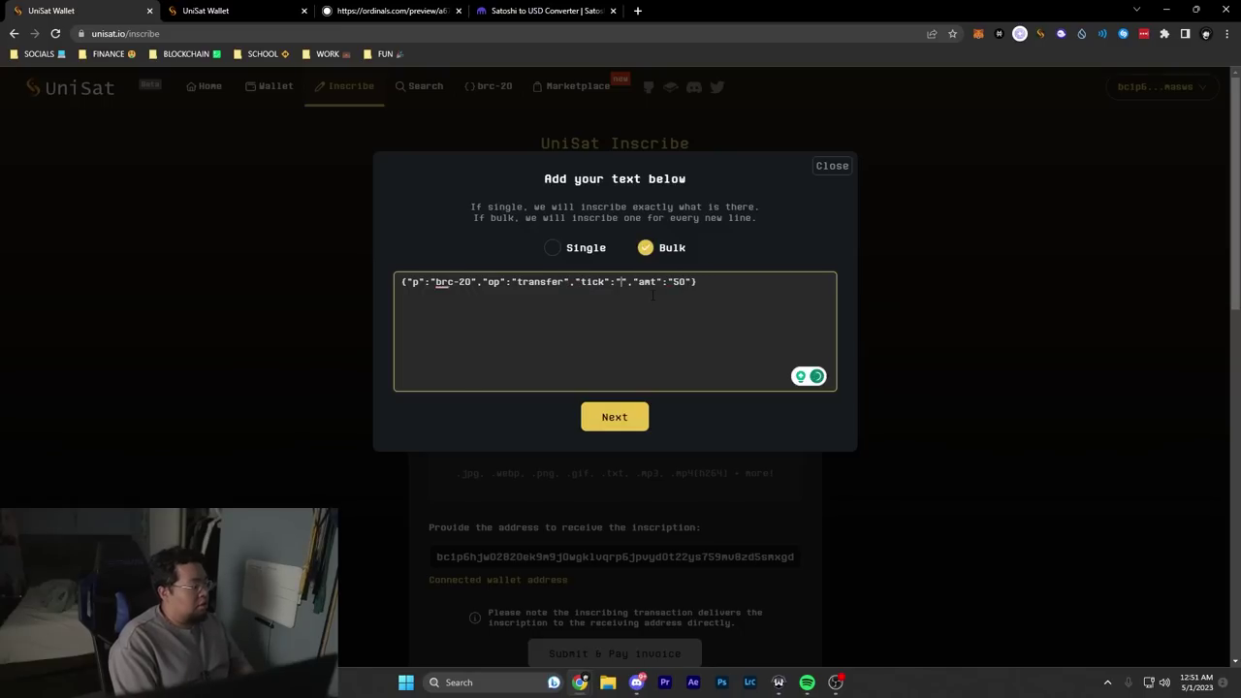
{"action": "type", "text": "NOOT"}
{"action": "left_click", "coordinate": [712, 283]}
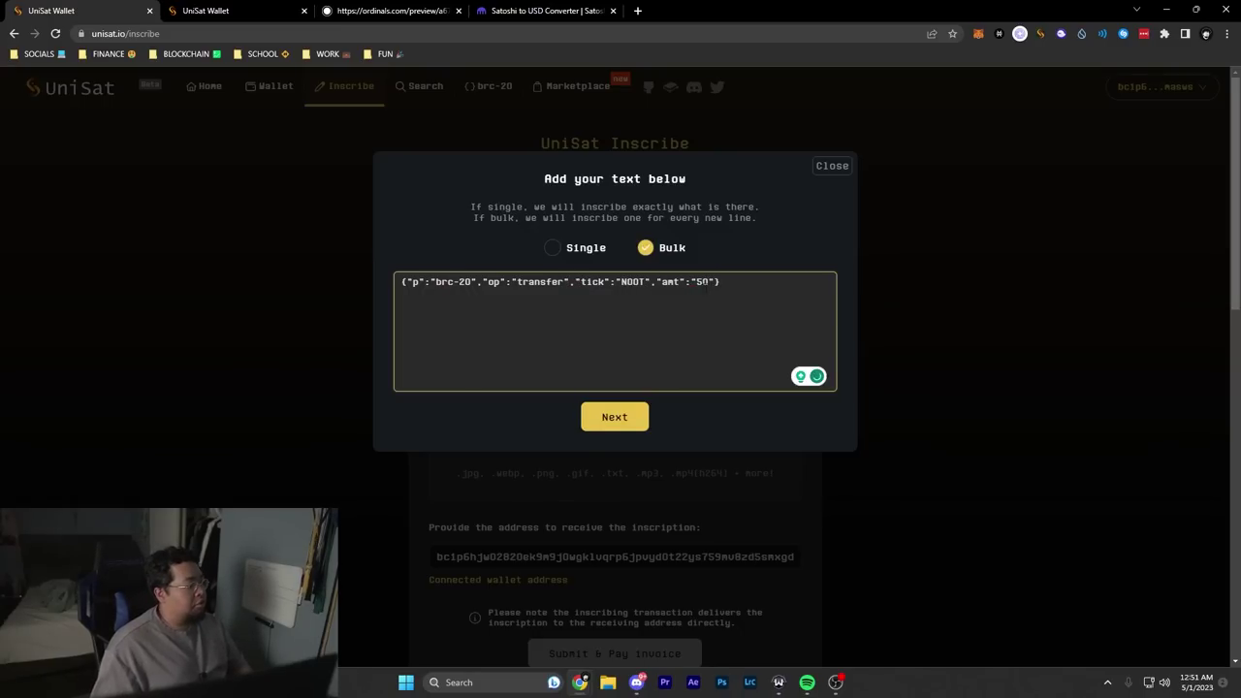
{"action": "key", "text": "BackSpace"}
{"action": "key", "text": "BackSpace"}
{"action": "type", "text": "100"}
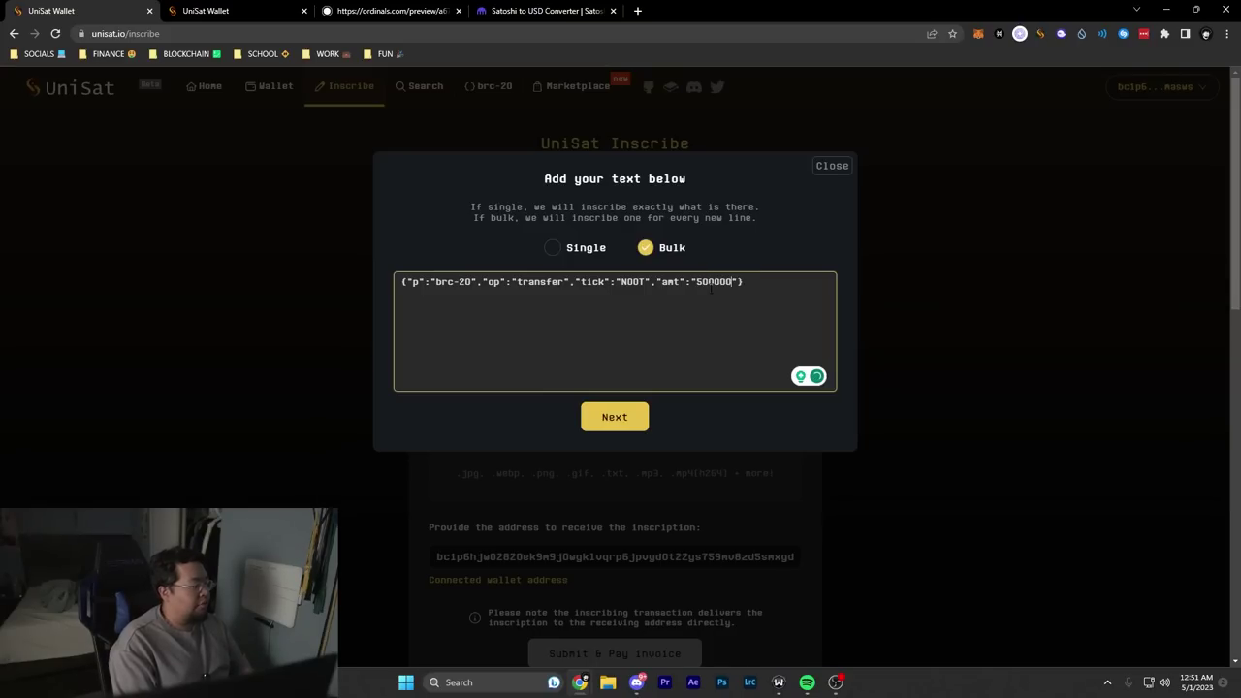
{"action": "key", "text": "BackSpace"}
Step: Repeat the NOOT transfer line to four lines and submit them for review
{"action": "left_click", "coordinate": [766, 292]}
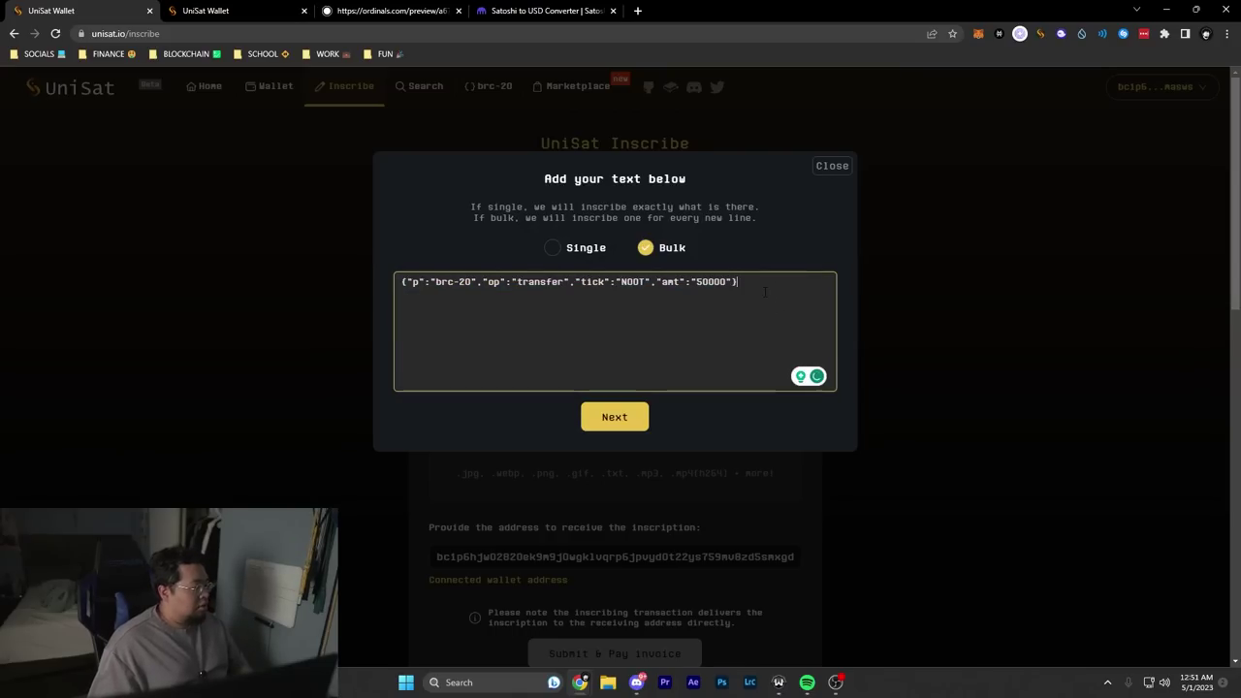
{"action": "key", "text": "Return"}
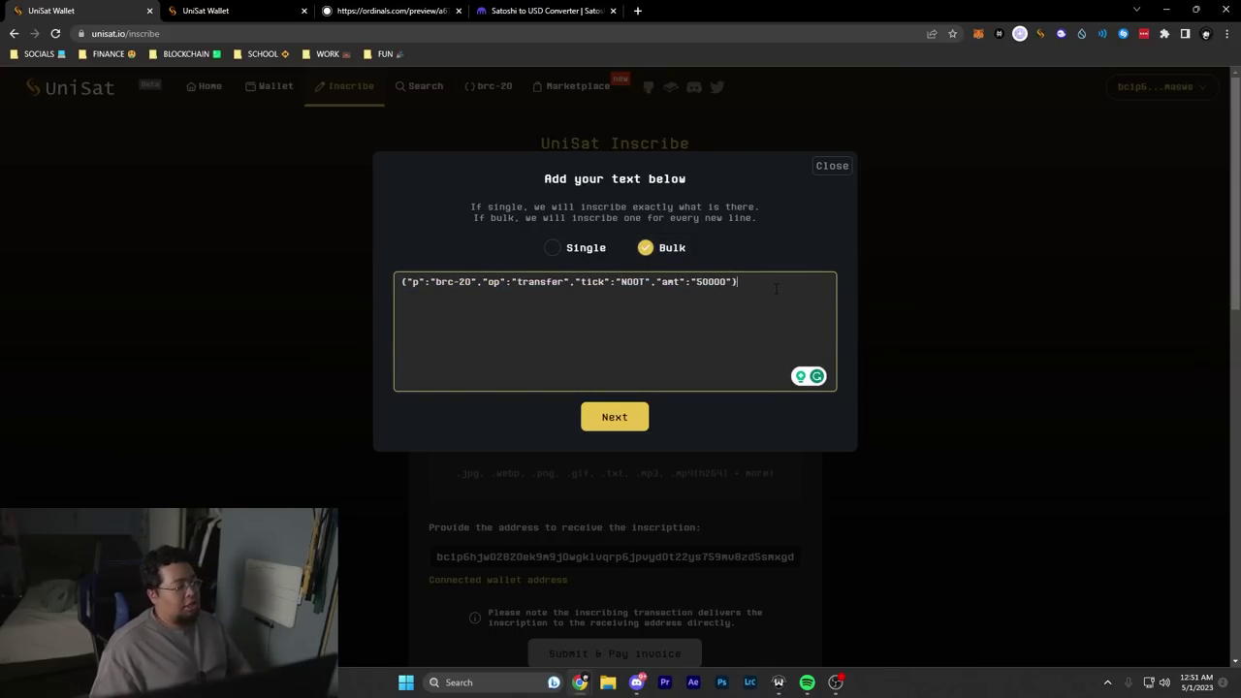
{"action": "type", "text": "{\"p\":\"brc-20\",\"op\":\"transfer\",\"tick\":\"NOOT\",\"amt\":\"50000\"}"}
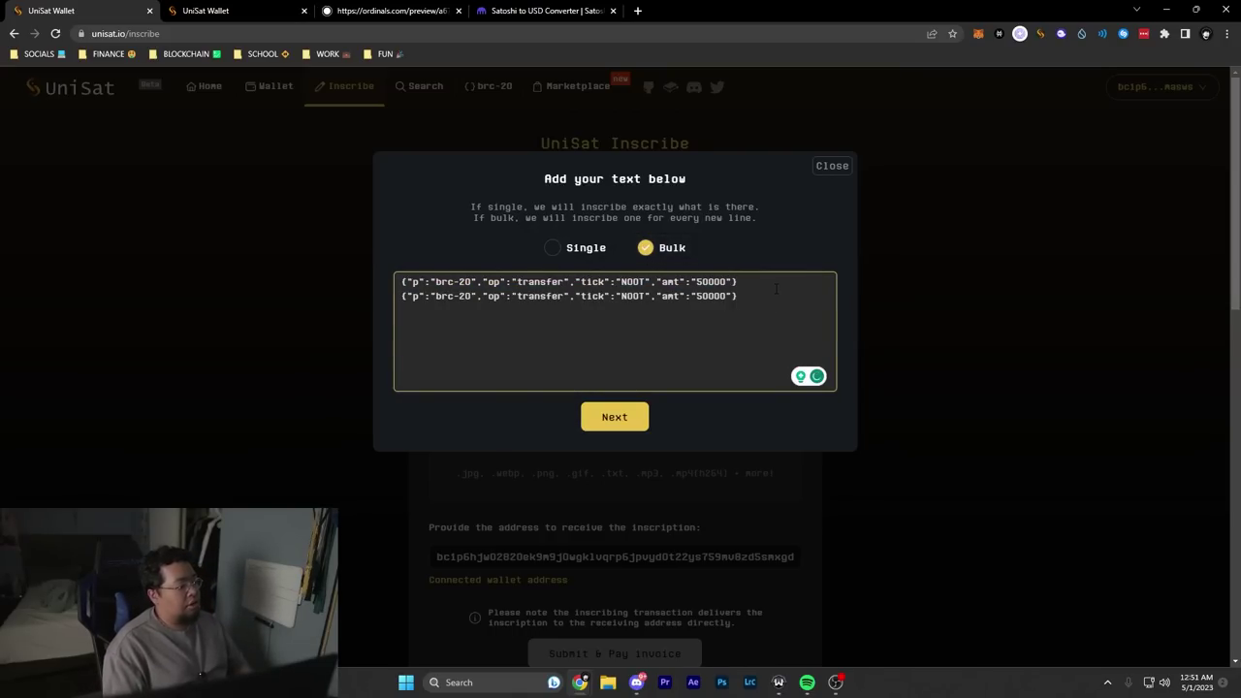
{"action": "type", "text": "{\"p\":\"brc-20\",\"op\":\"transfer\",\"tick\":\"NOOT\",\"amt\":\"50000\"}"}
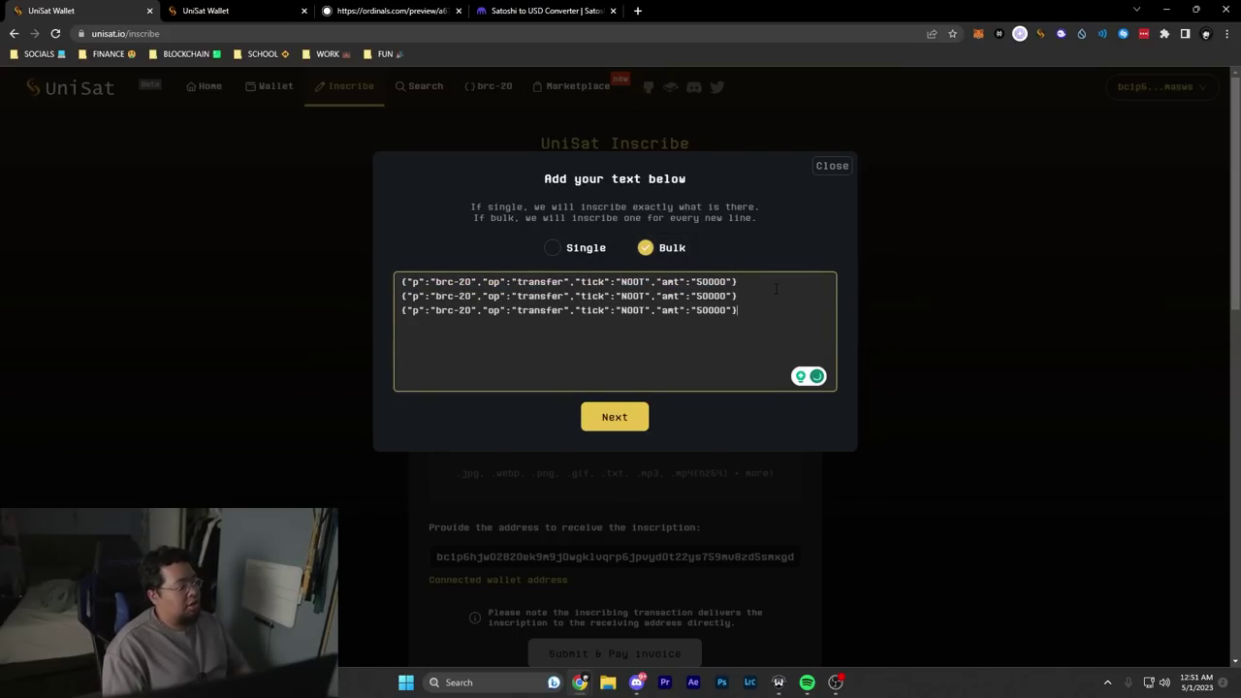
{"action": "key", "text": "Return"}
{"action": "type", "text": "{\"p\":\"brc-20\",\"op\":\"transfer\",\"tick\":\"NOOT\",\"amt\":\"50000\"}"}
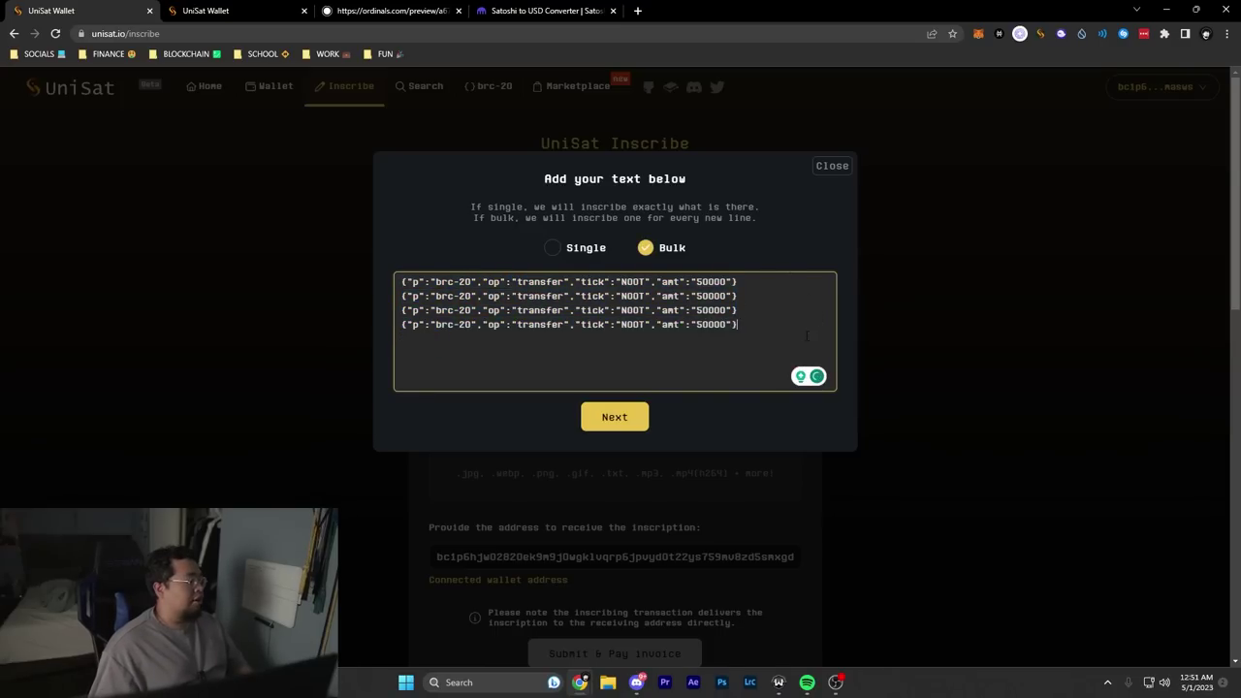
{"action": "left_click", "coordinate": [626, 425]}
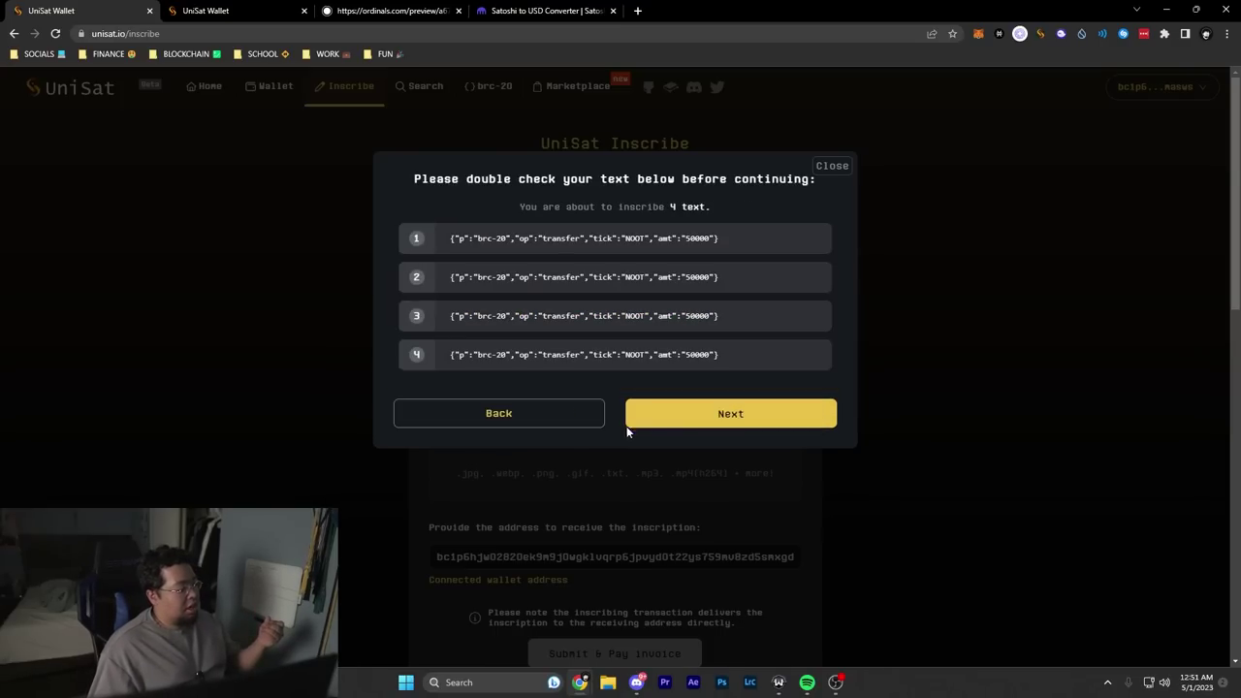
Step: Verify the receiving address, then sign and send the 50 sats/vB payment for the four NOOT inscriptions
{"action": "left_click_drag", "start_coordinate": [450, 237], "coordinate": [746, 235]}
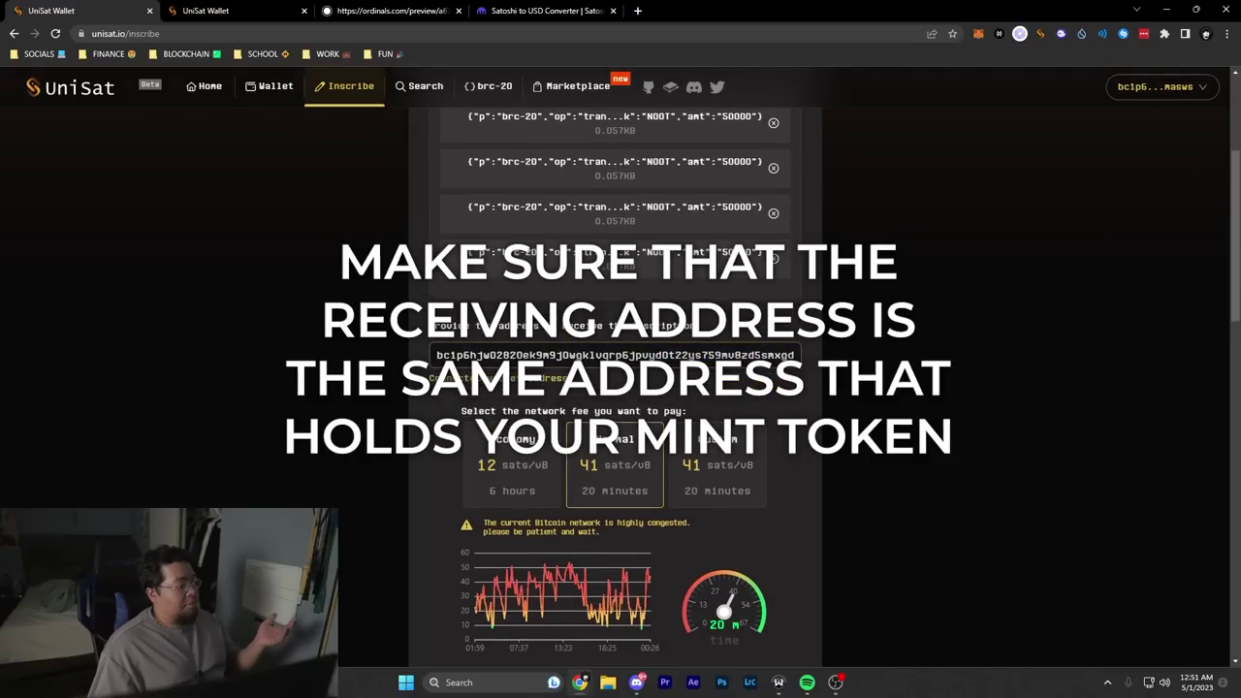
{"action": "left_click", "coordinate": [756, 355]}
{"action": "key", "text": "Escape"}
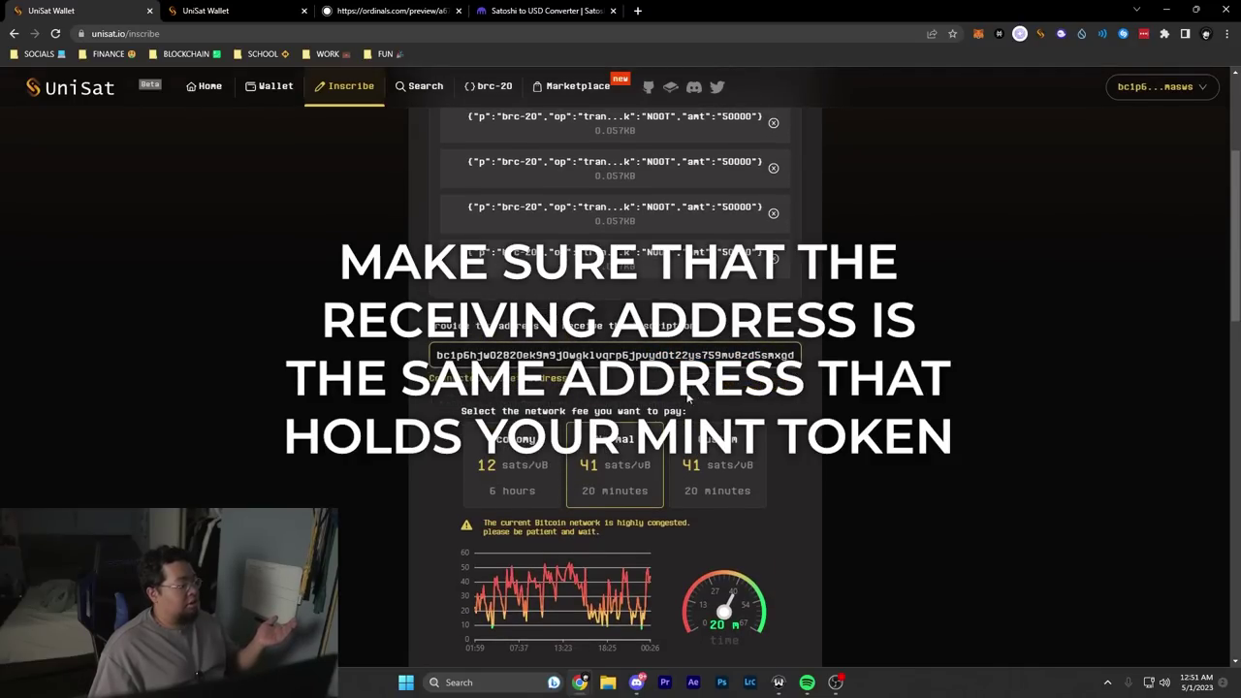
{"action": "scroll", "coordinate": [688, 395], "scroll_direction": "down", "scroll_amount": 3}
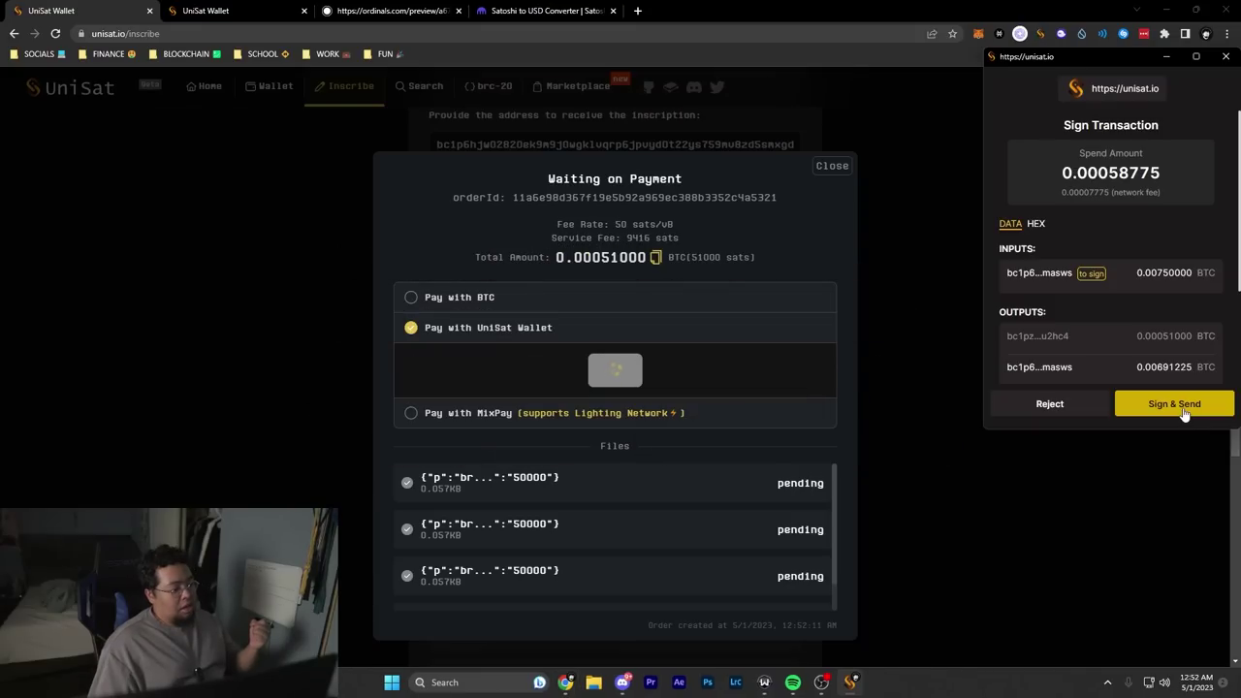
{"action": "left_click", "coordinate": [1171, 404]}
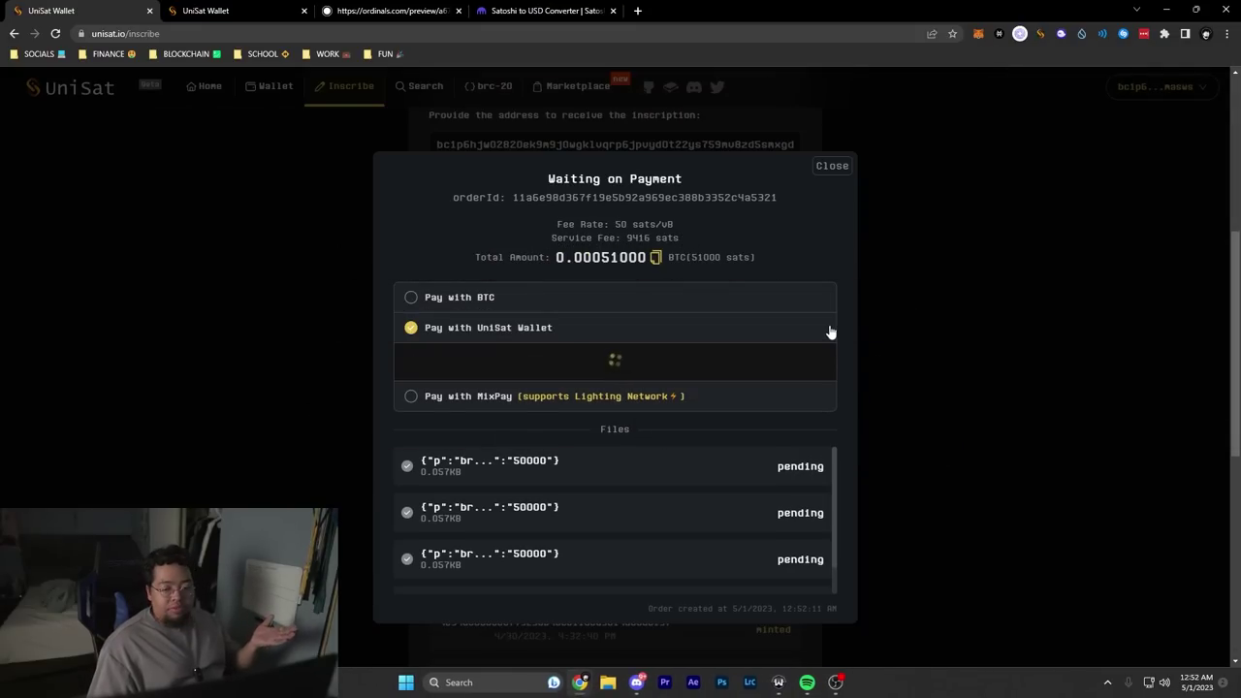
{"action": "left_click", "coordinate": [832, 166]}
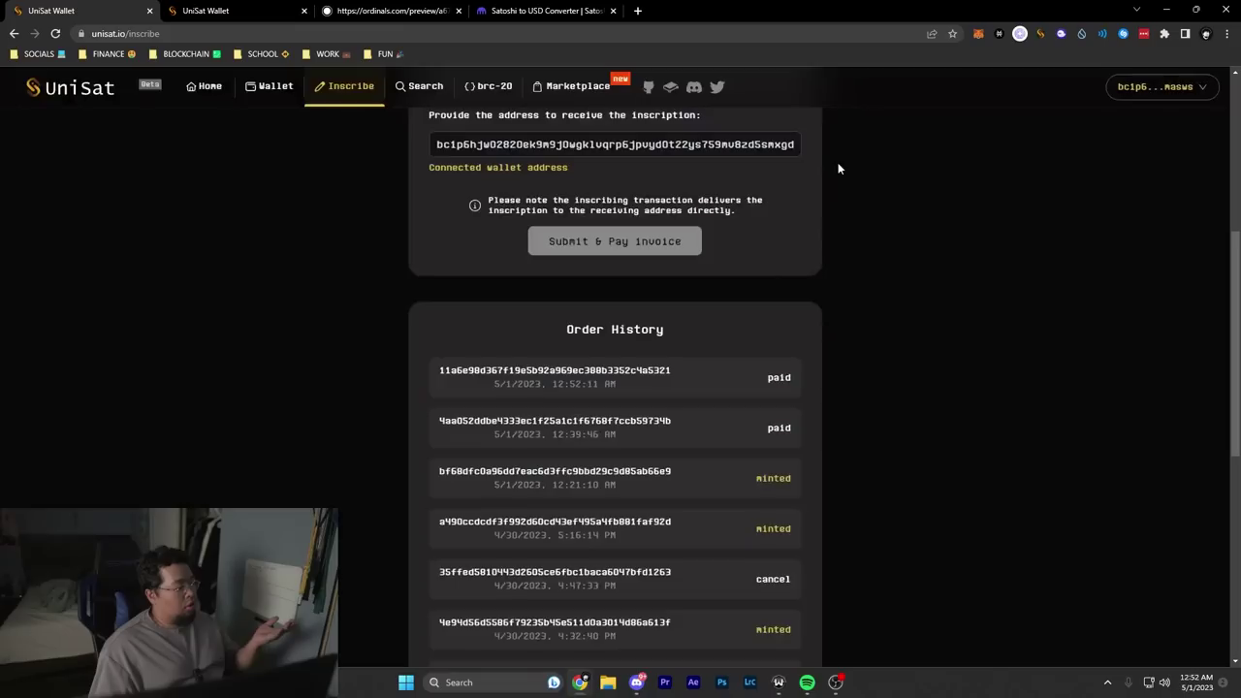
{"action": "scroll", "coordinate": [776, 360], "scroll_direction": "up", "scroll_amount": 5}
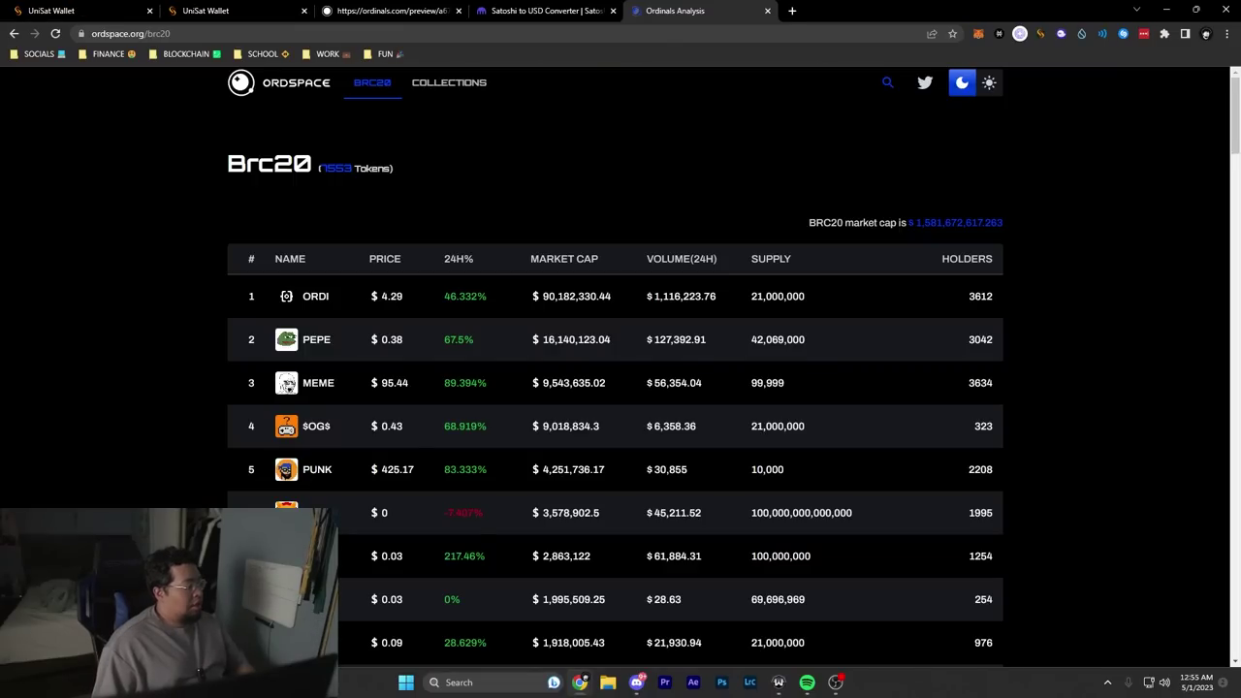